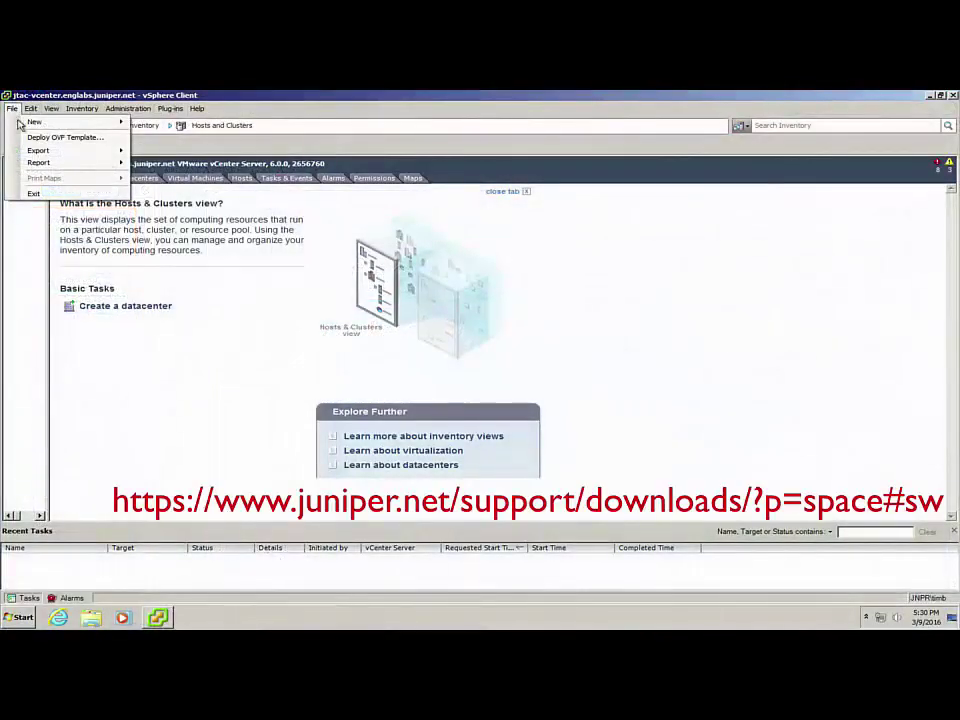
# Browse for the OVF template, then start adding a new hard disk to the LearningBytes VM
pyautogui.click(42, 139)
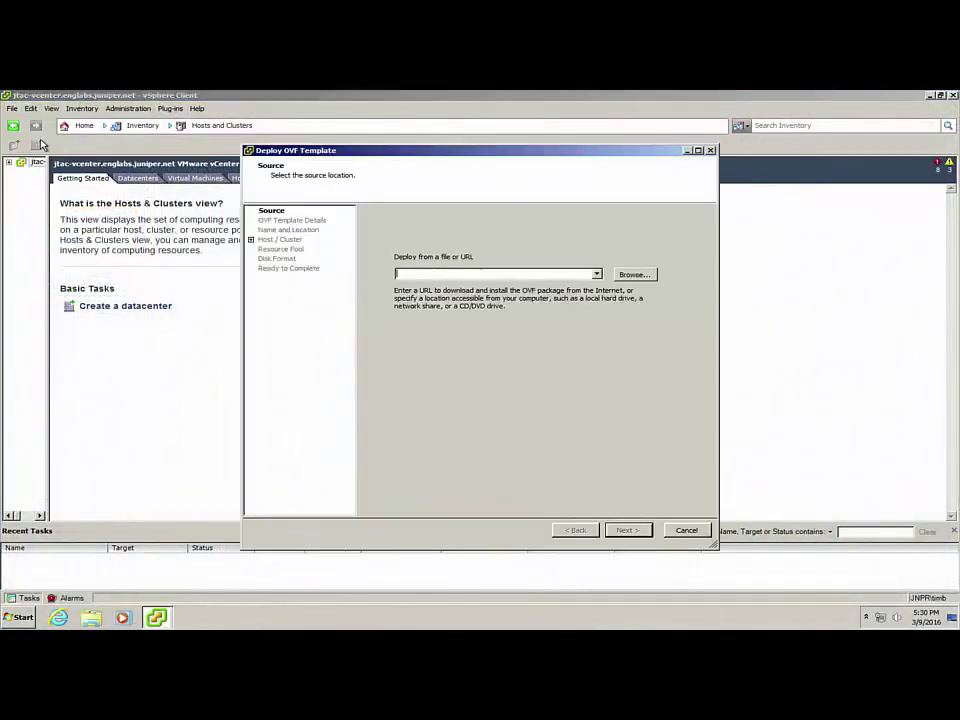
pyautogui.click(624, 278)
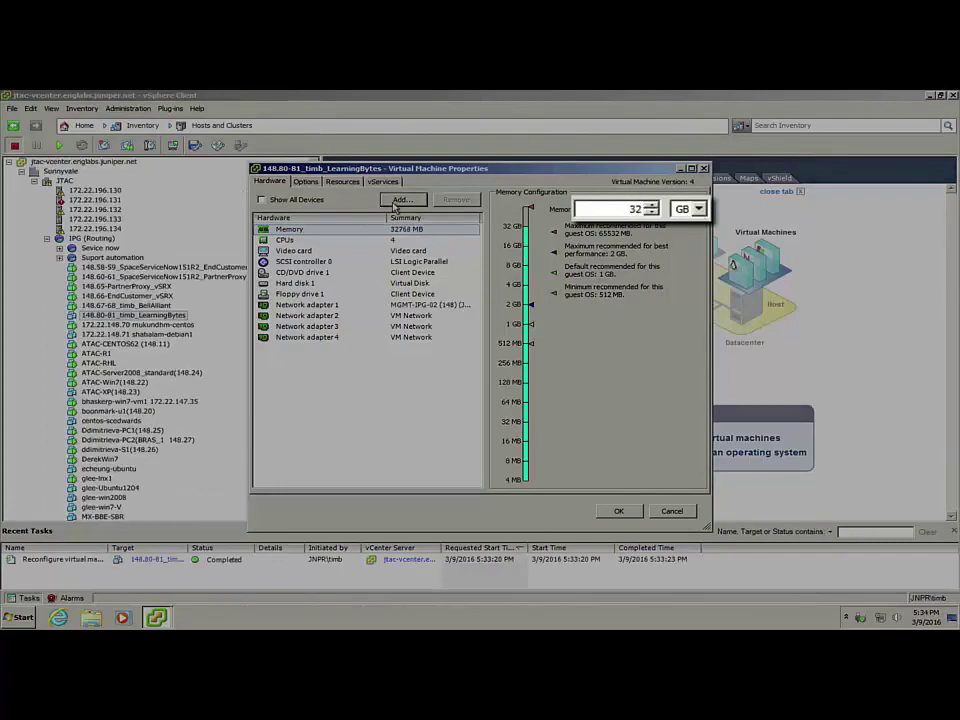
pyautogui.click(399, 200)
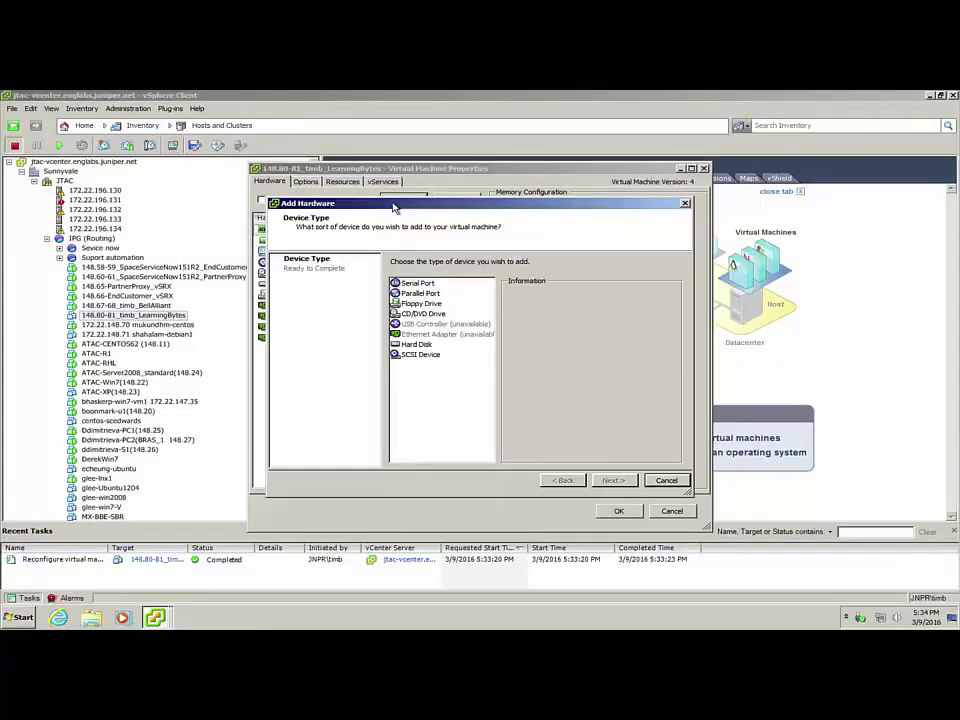
pyautogui.click(416, 344)
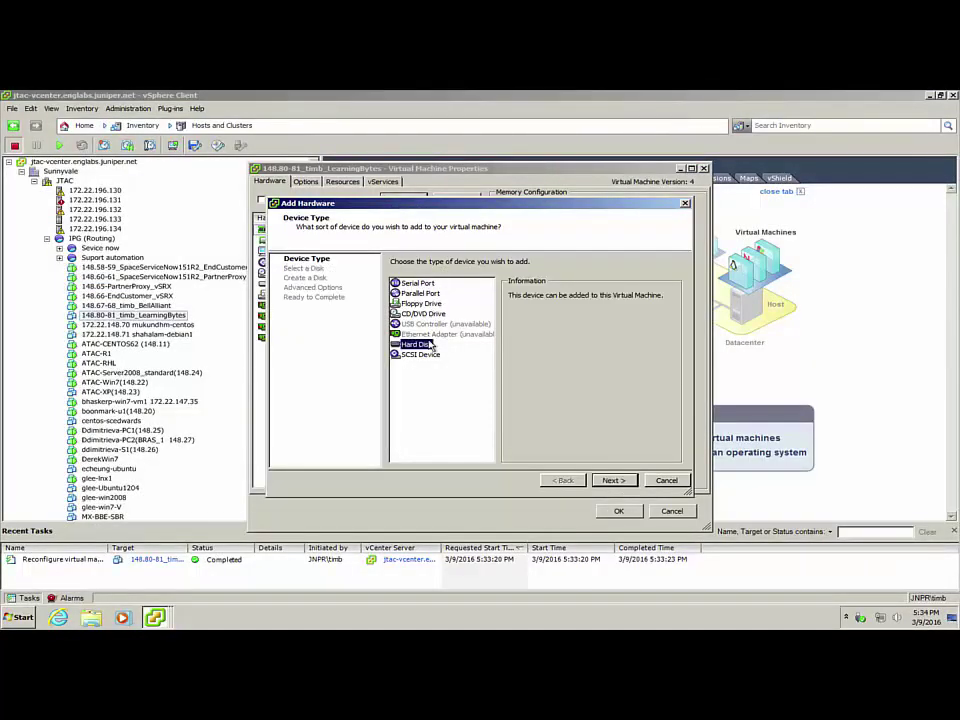
pyautogui.click(614, 481)
pyautogui.click(614, 481)
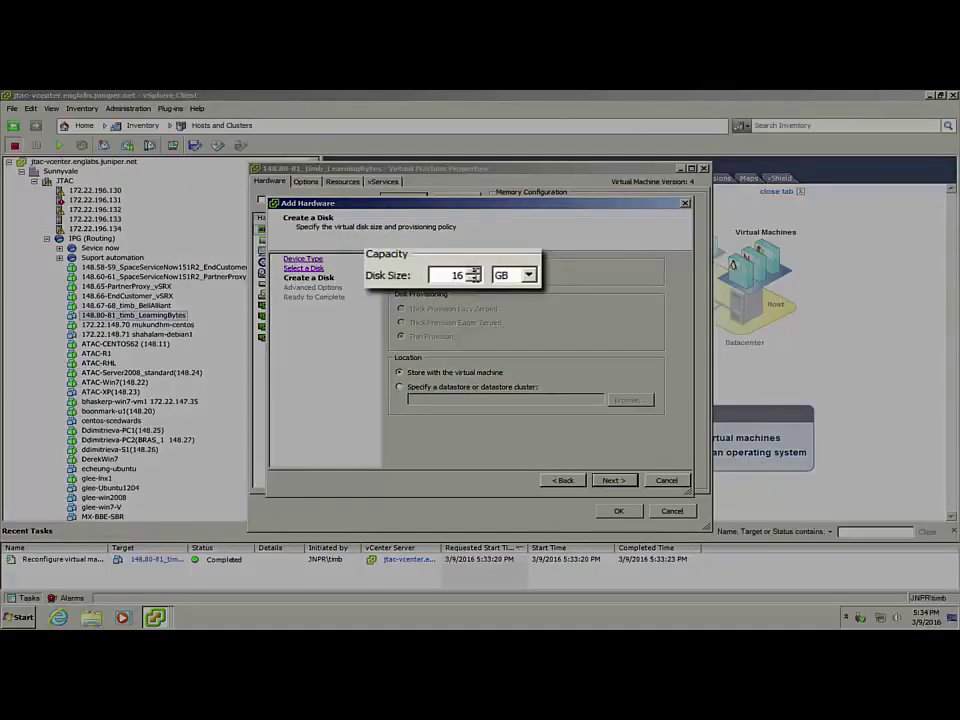
# Create the new disk at 1 TB and apply the updated VM properties
pyautogui.click(528, 275)
pyautogui.click(490, 299)
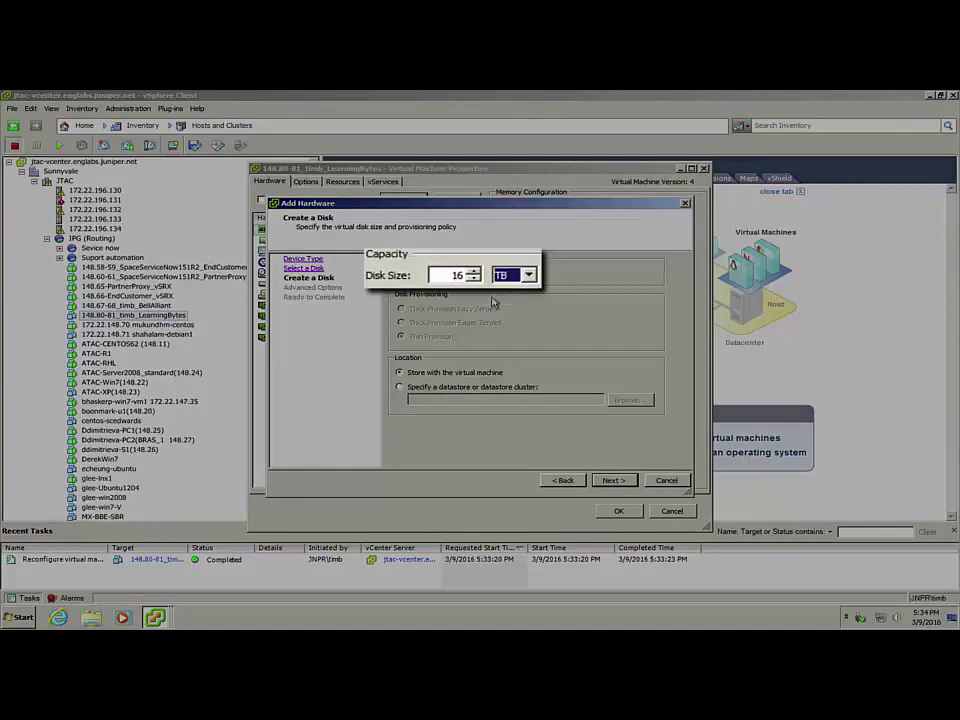
pyautogui.doubleClick(454, 275)
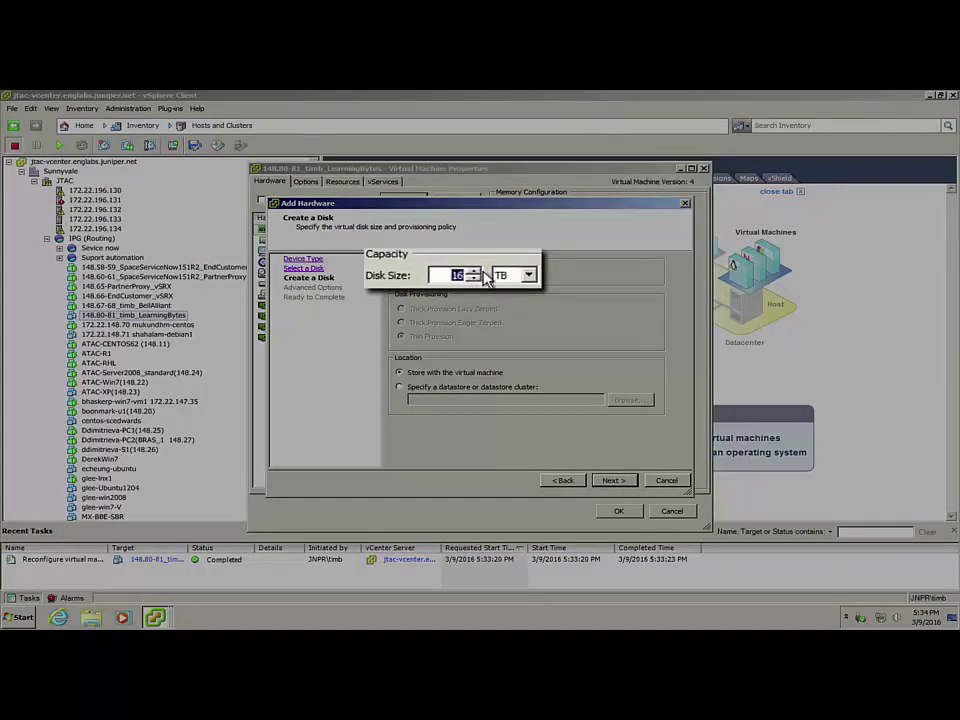
pyautogui.write('1')
pyautogui.click(613, 480)
pyautogui.click(612, 481)
pyautogui.click(612, 481)
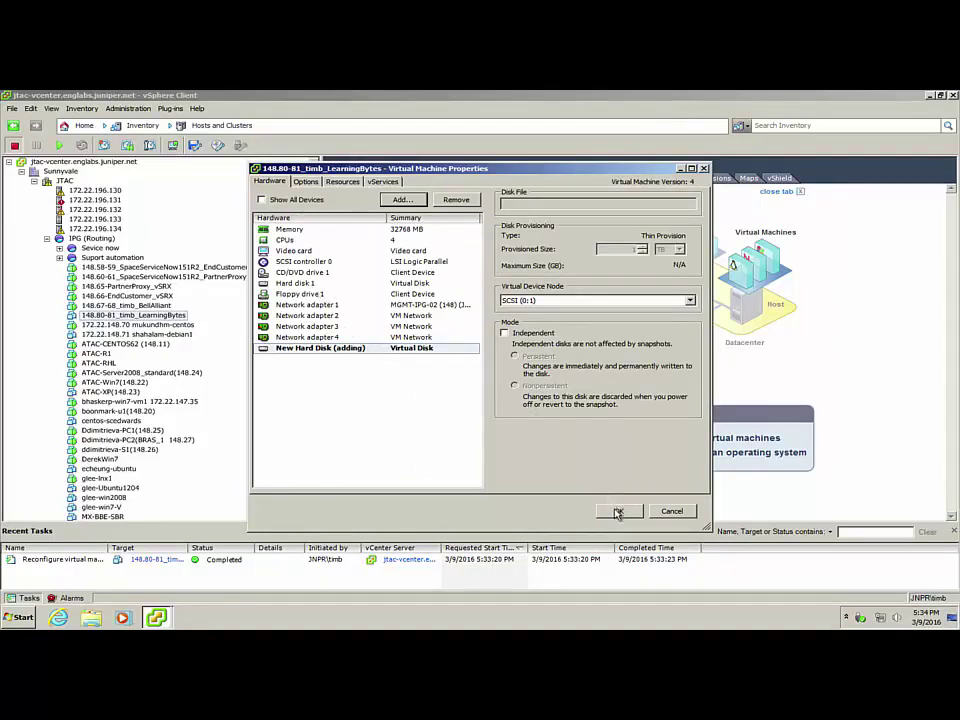
pyautogui.click(617, 511)
pyautogui.rightClick(144, 316)
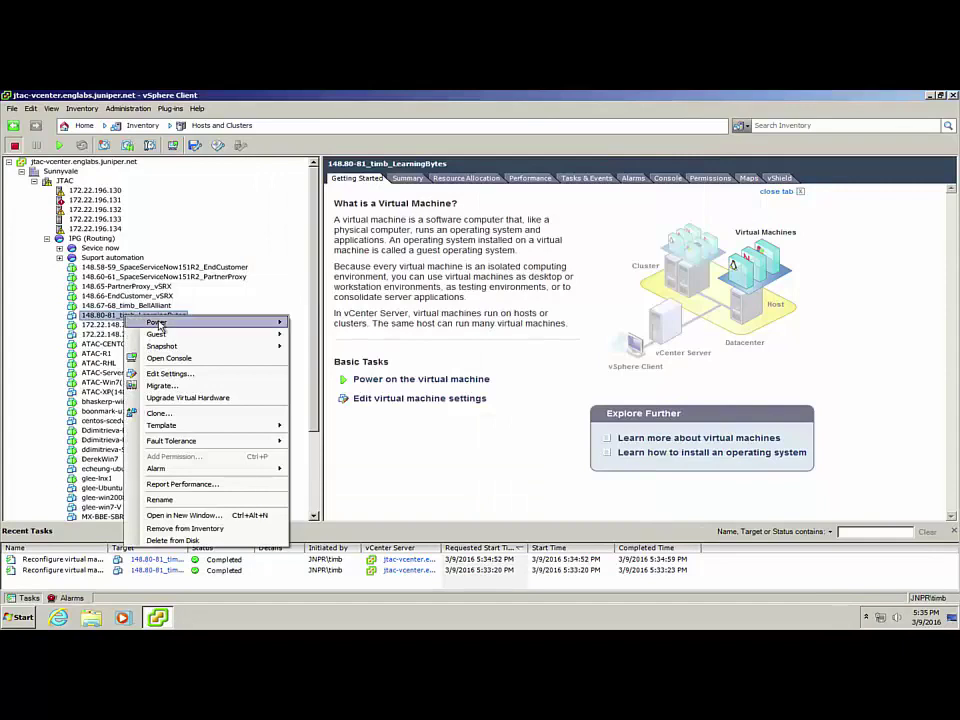
# Power on the LearningBytes VM and open its console
pyautogui.moveTo(158, 323)
pyautogui.click(313, 328)
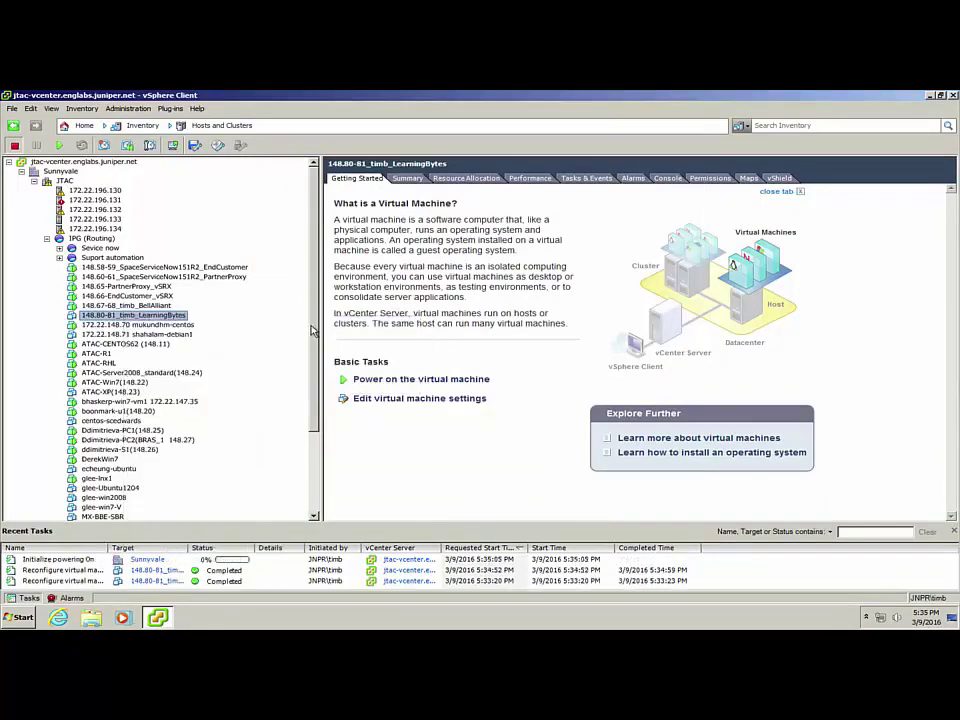
pyautogui.rightClick(168, 316)
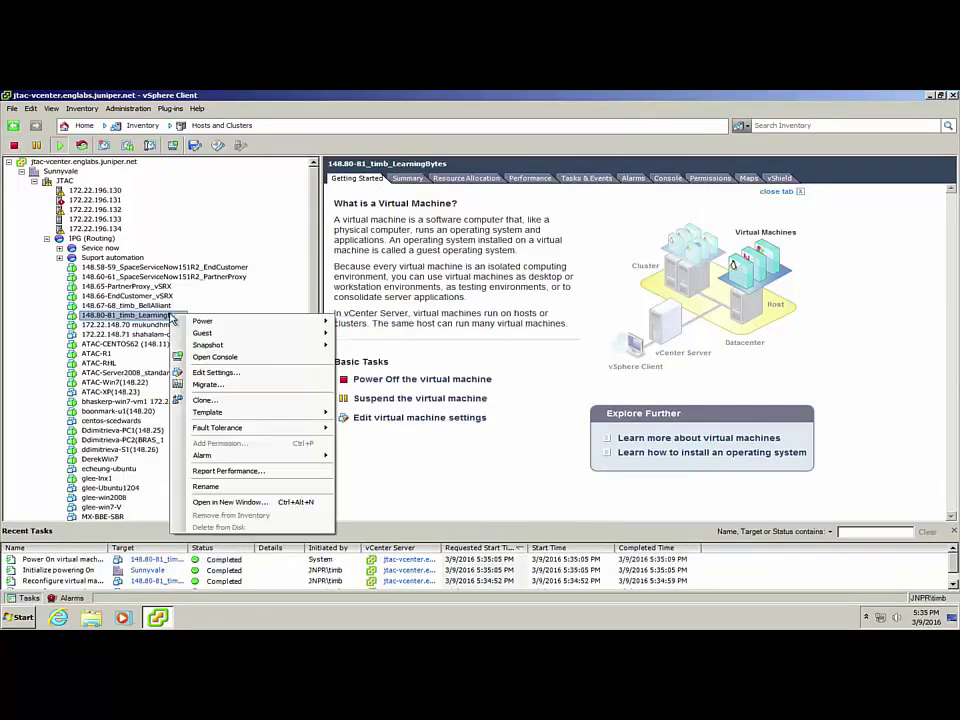
pyautogui.click(236, 358)
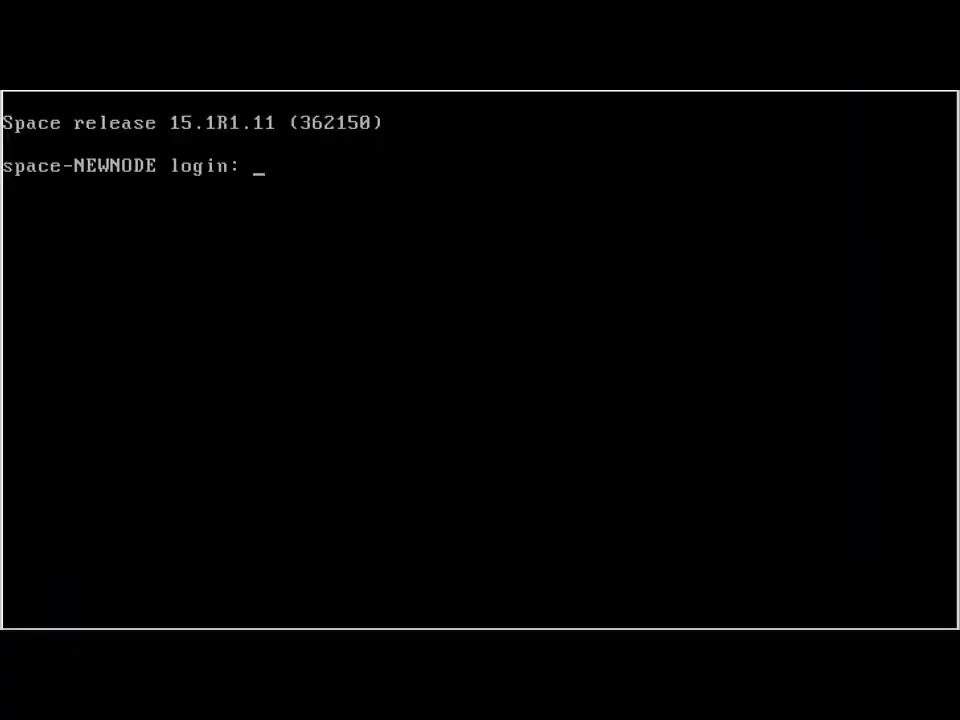
# Log in as admin, replace the administrator password and enter the sudo password
pyautogui.write('admin')
pyautogui.press('Return')
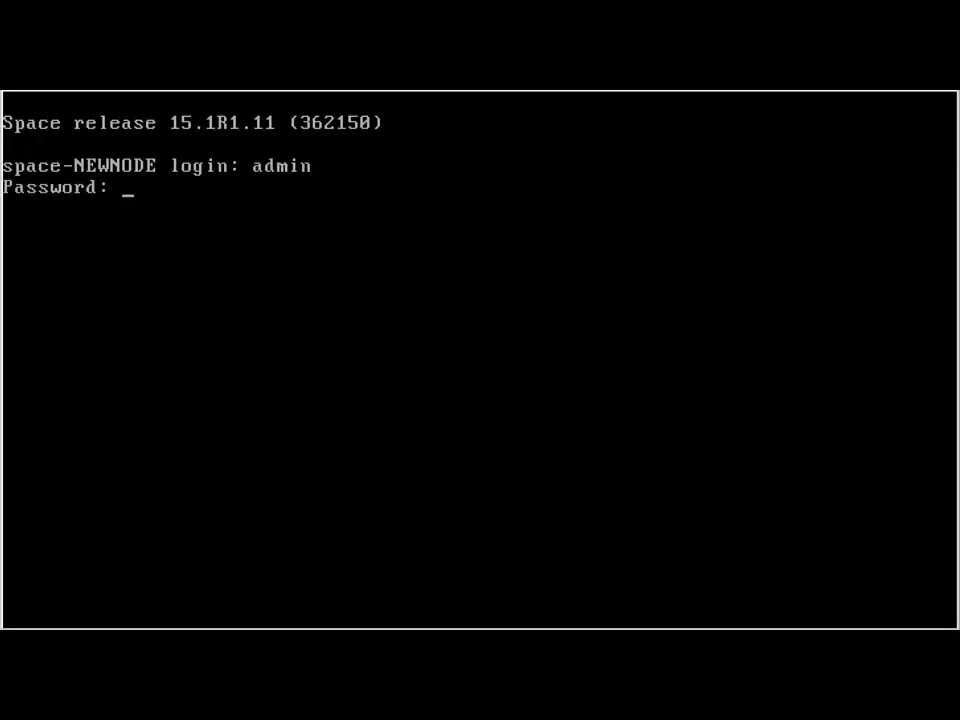
pyautogui.press('Return')
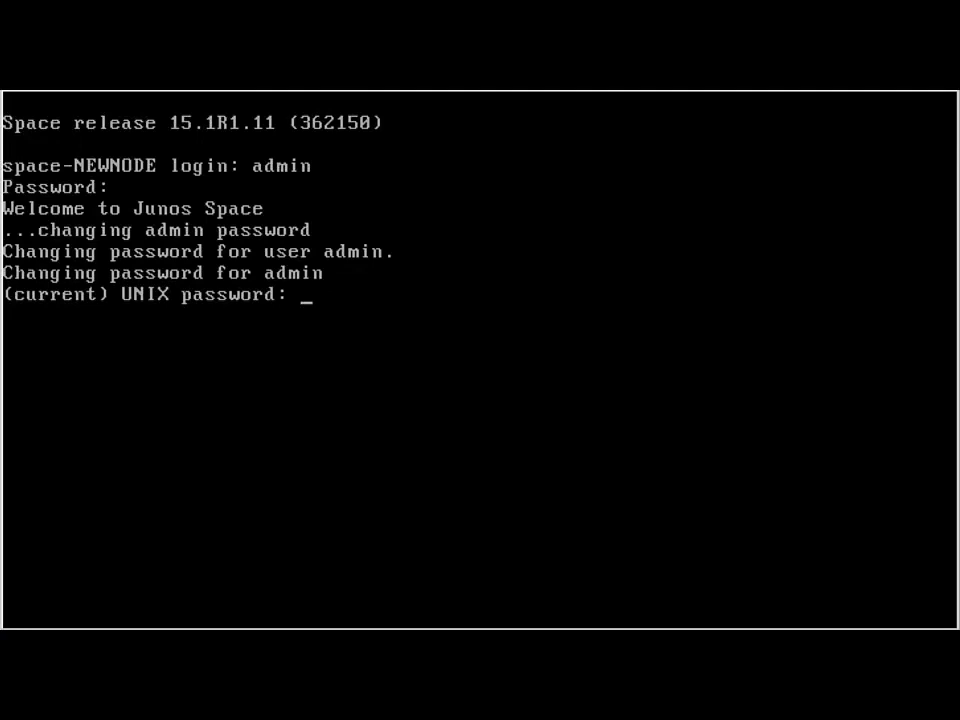
pyautogui.press('Return')
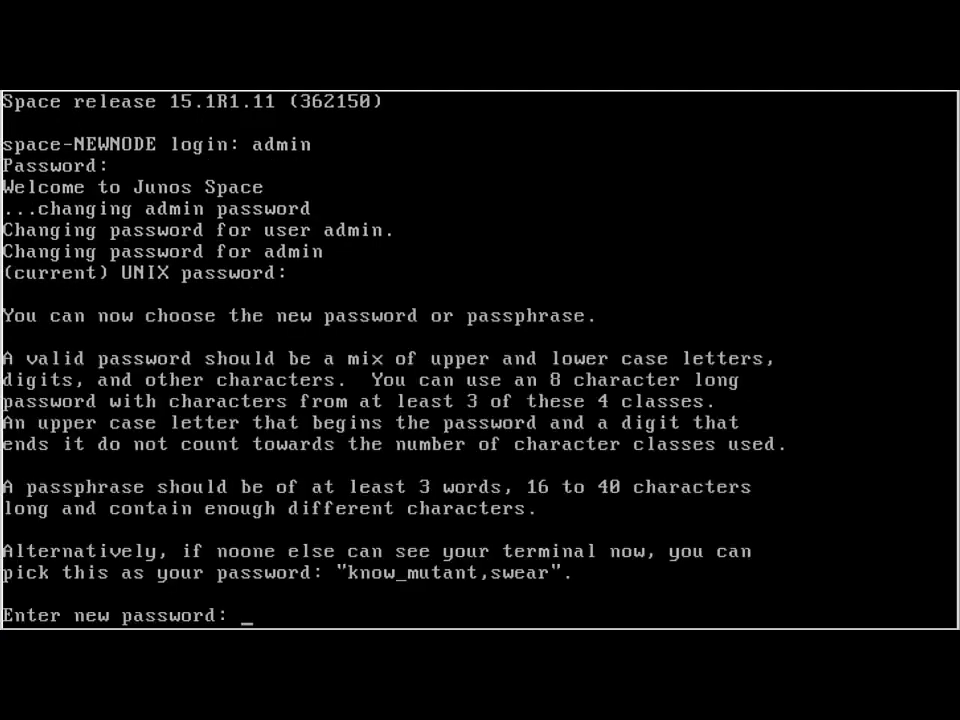
pyautogui.press('Return')
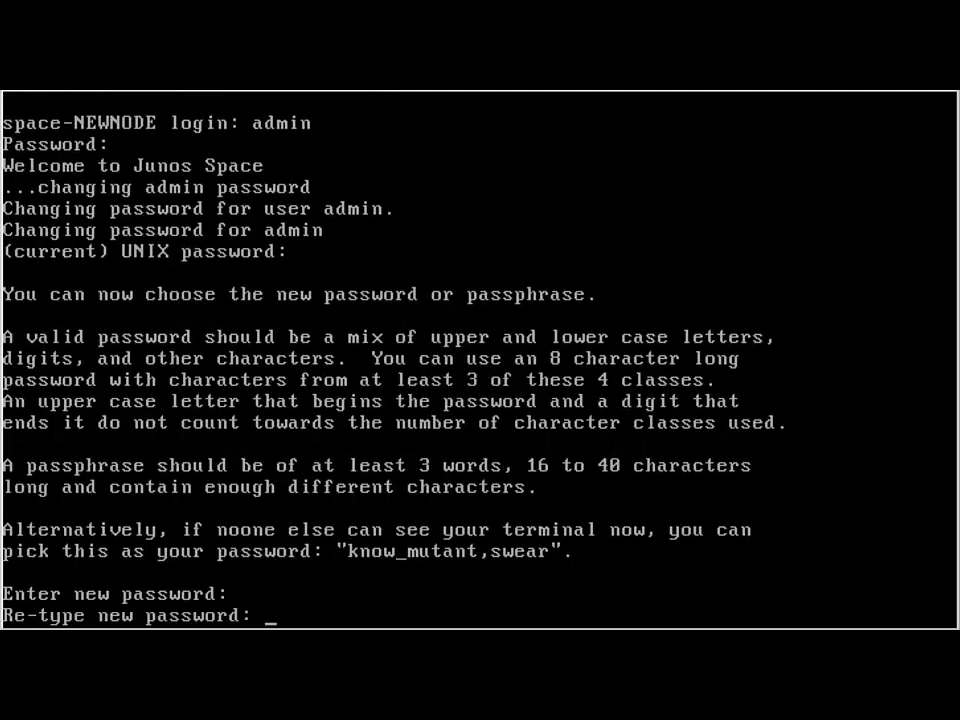
pyautogui.press('Return')
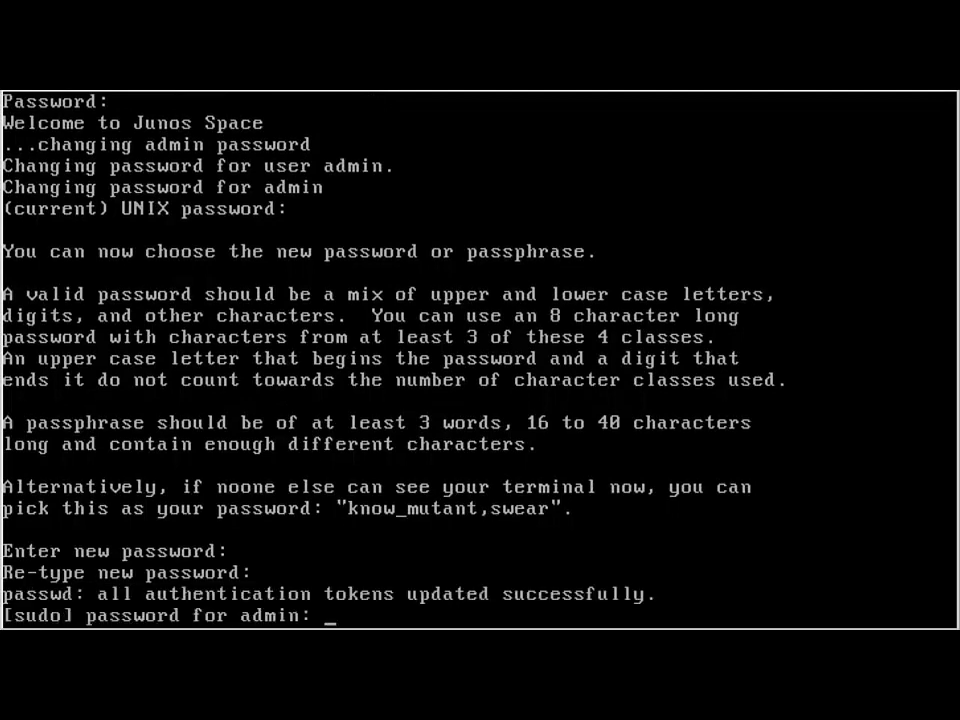
pyautogui.press('Return')
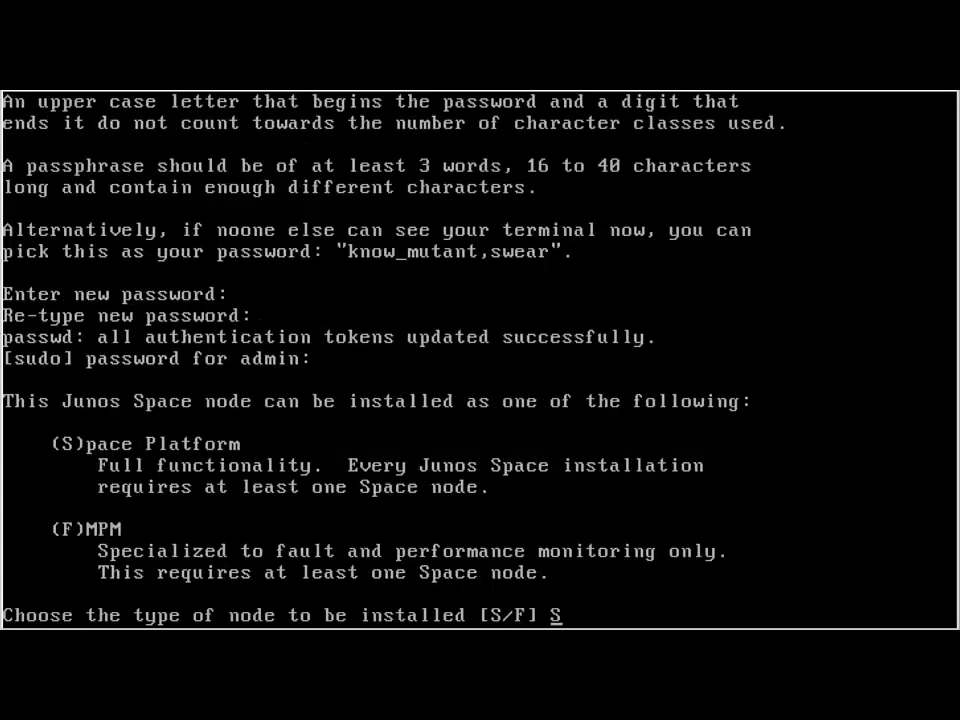
# Install as Space Platform with eth0 172.22.148.80/255.255.255.0, gateway 172.22.148.1, DNS 172.22.199.11
pyautogui.press('Return')
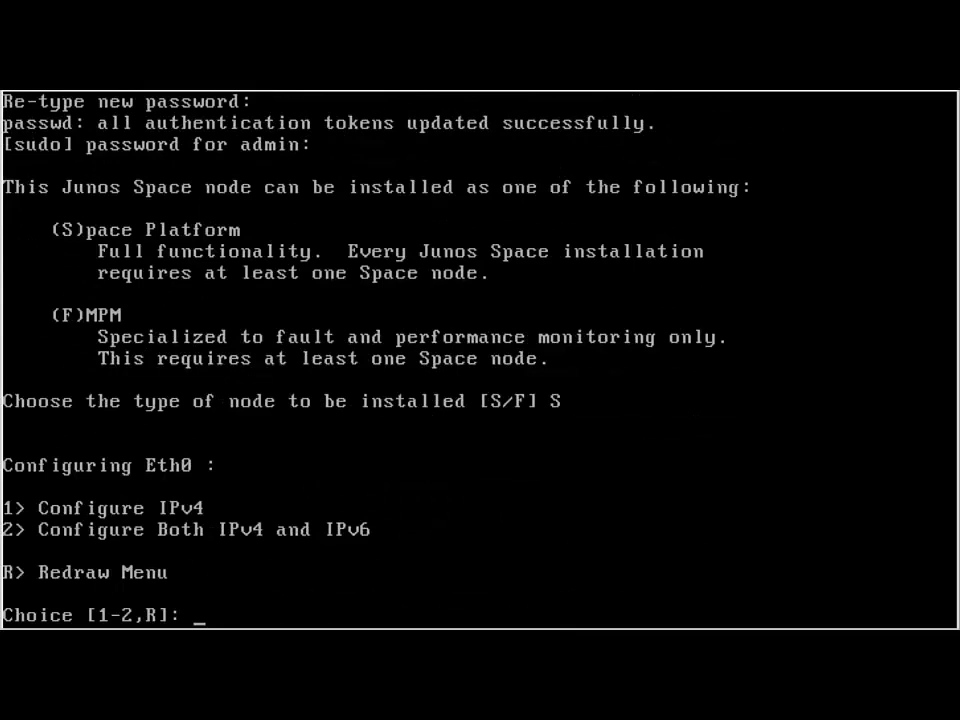
pyautogui.write('1')
pyautogui.press('Return')
pyautogui.write('172.22.148.80')
pyautogui.press('Return')
pyautogui.write('255.255.255.0')
pyautogui.press('Return')
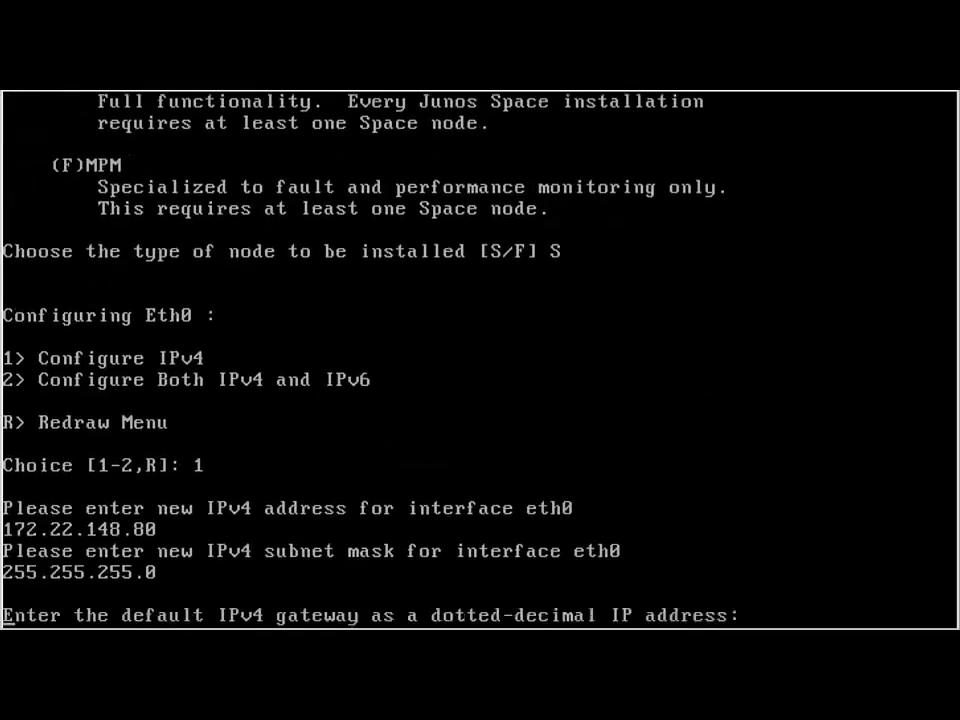
pyautogui.write('172.22.148.1')
pyautogui.press('Return')
pyautogui.write('172.22.199.11')
pyautogui.press('Return')
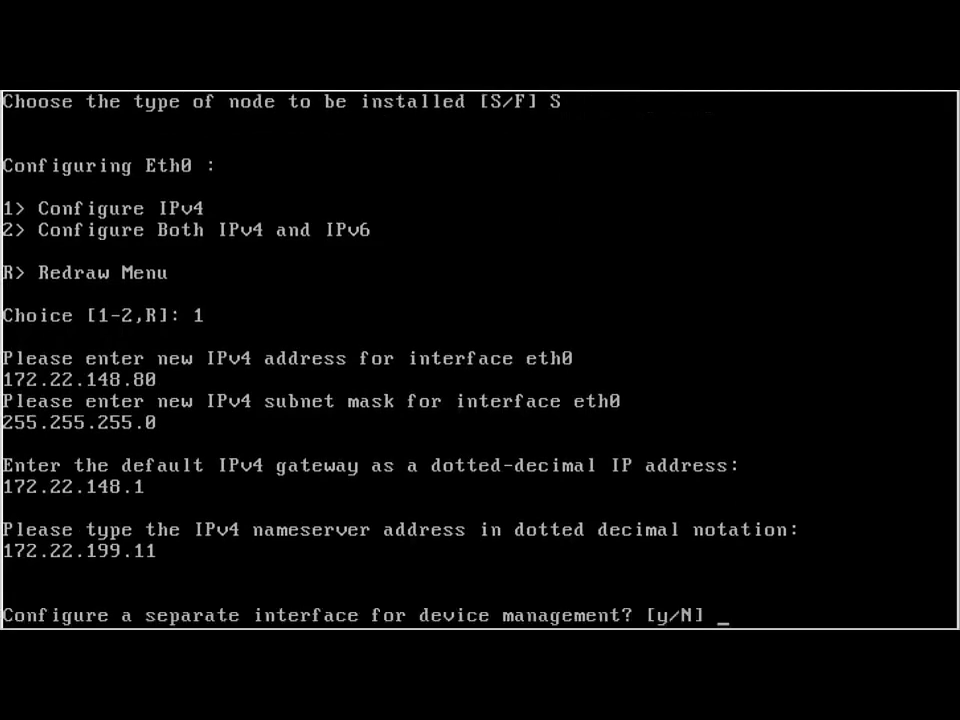
# Skip a separate management interface and clustering, and set the web GUI IPv4 to 172.22.148.81
pyautogui.press('Return')
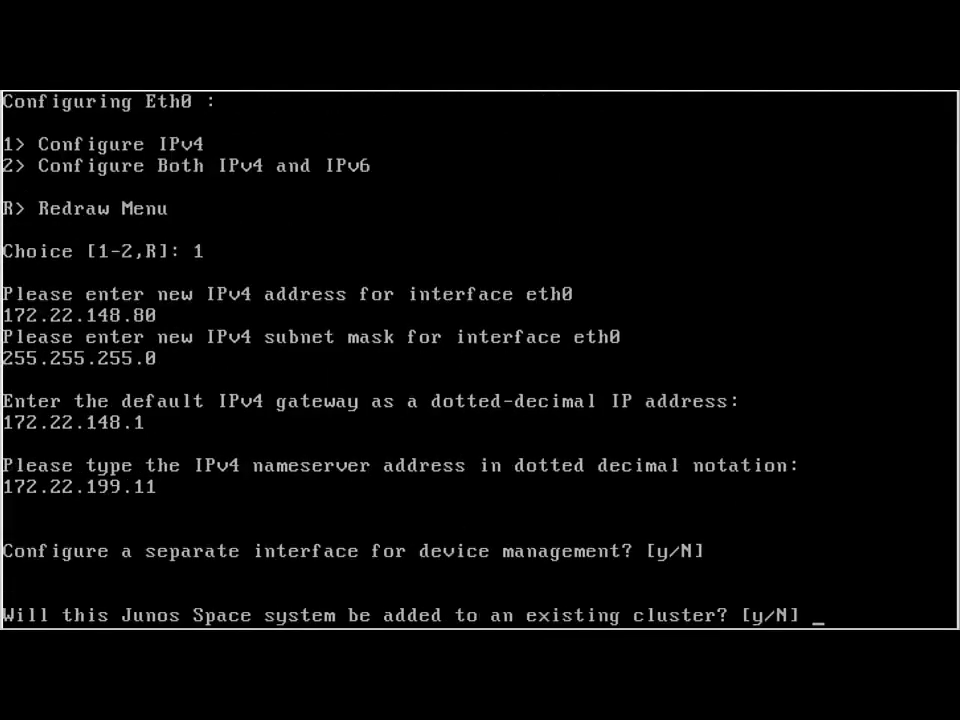
pyautogui.press('Return')
pyautogui.write('1')
pyautogui.press('Return')
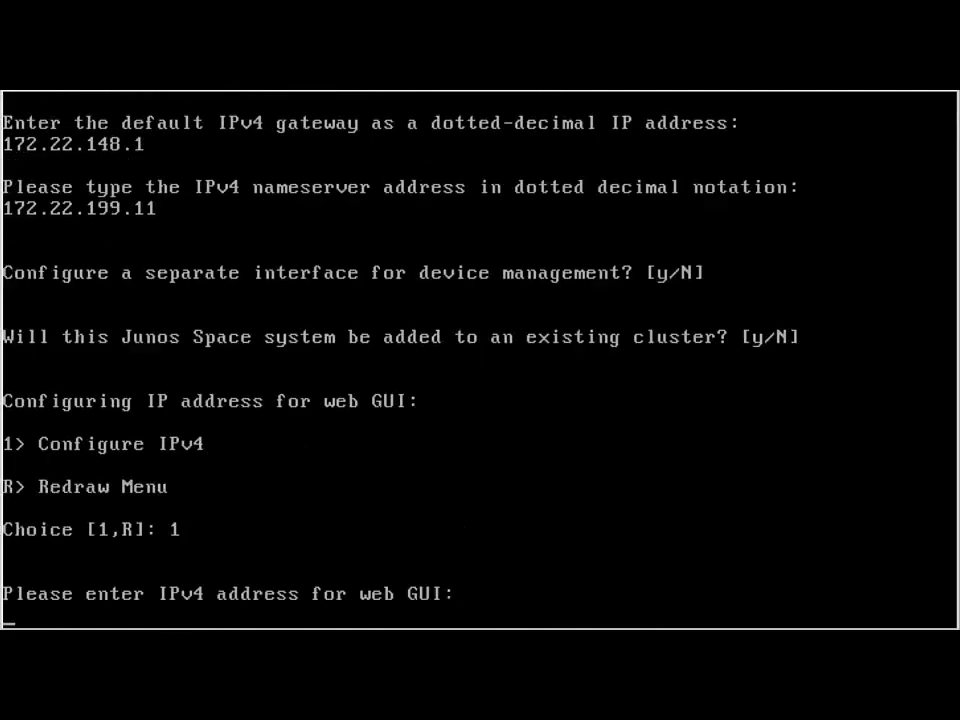
pyautogui.write('172.22.148.81')
pyautogui.press('Return')
# Add NTP server 66.129.255.62, name the node LearningBytes, and set the maintenance password
pyautogui.write('y')
pyautogui.press('Return')
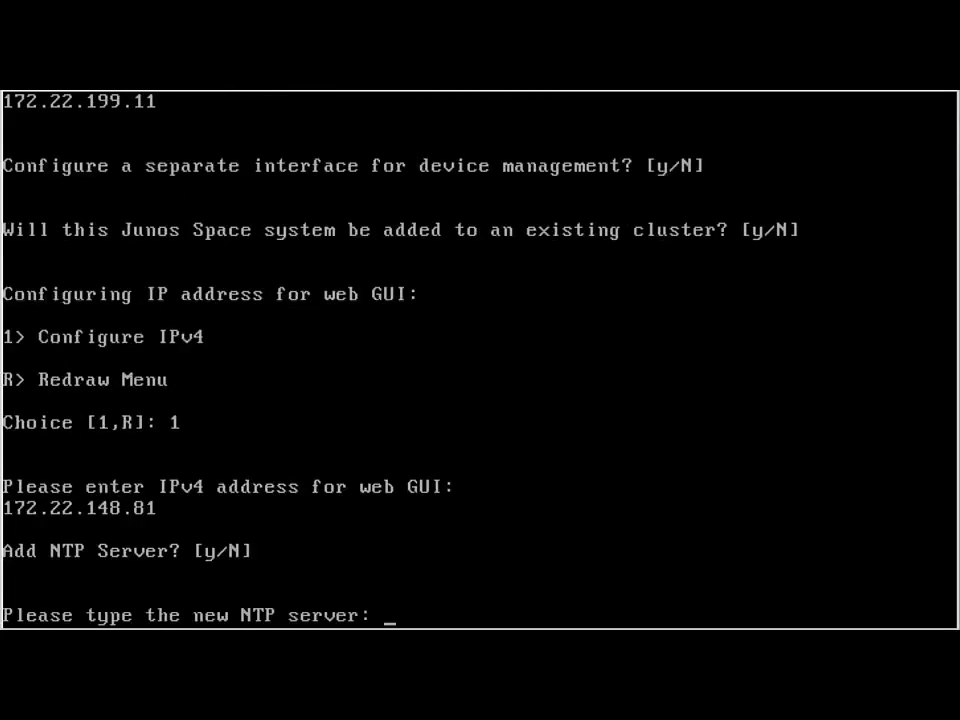
pyautogui.write('66.129.255.62')
pyautogui.press('Return')
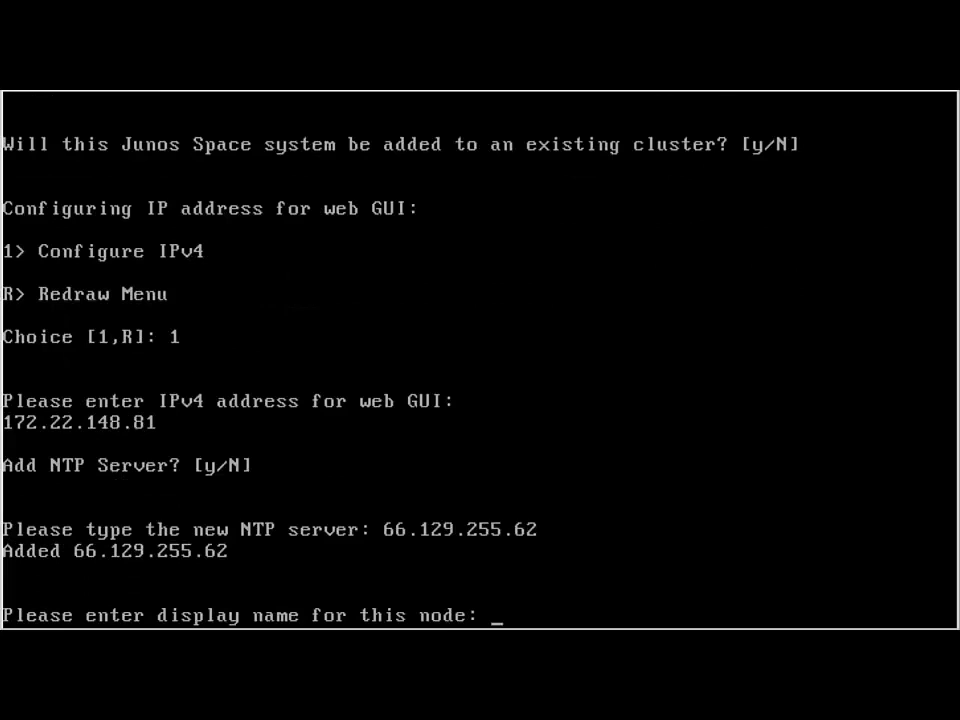
pyautogui.write('LearningBytes')
pyautogui.press('Return')
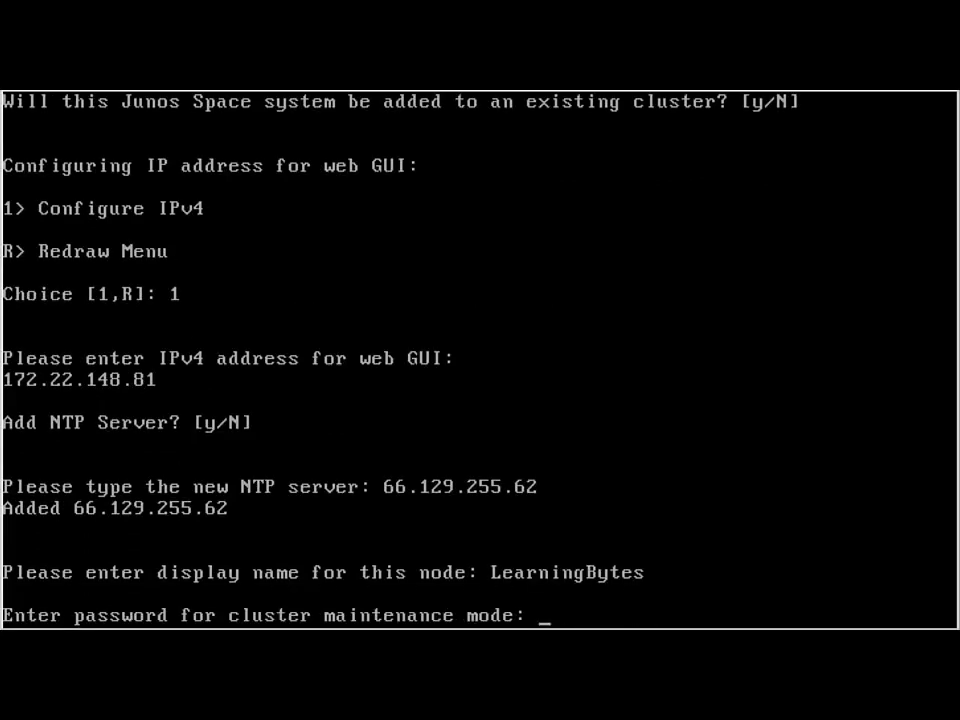
pyautogui.press('Return')
pyautogui.press('Return')
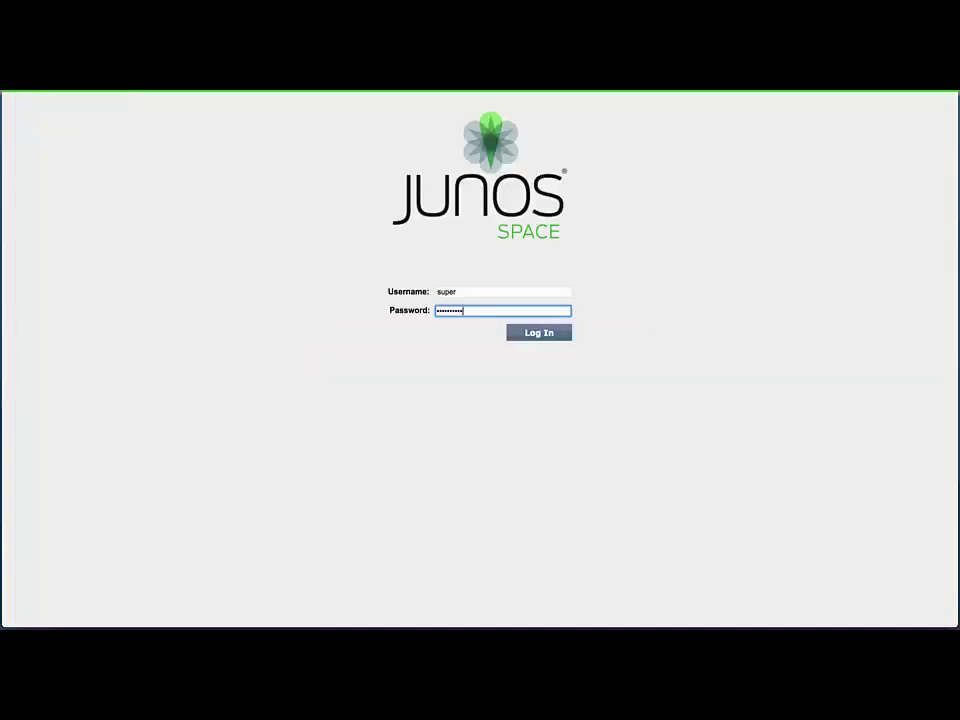
# Log in to the Junos Space web GUI and accept changing the expiring password
pyautogui.press('Return')
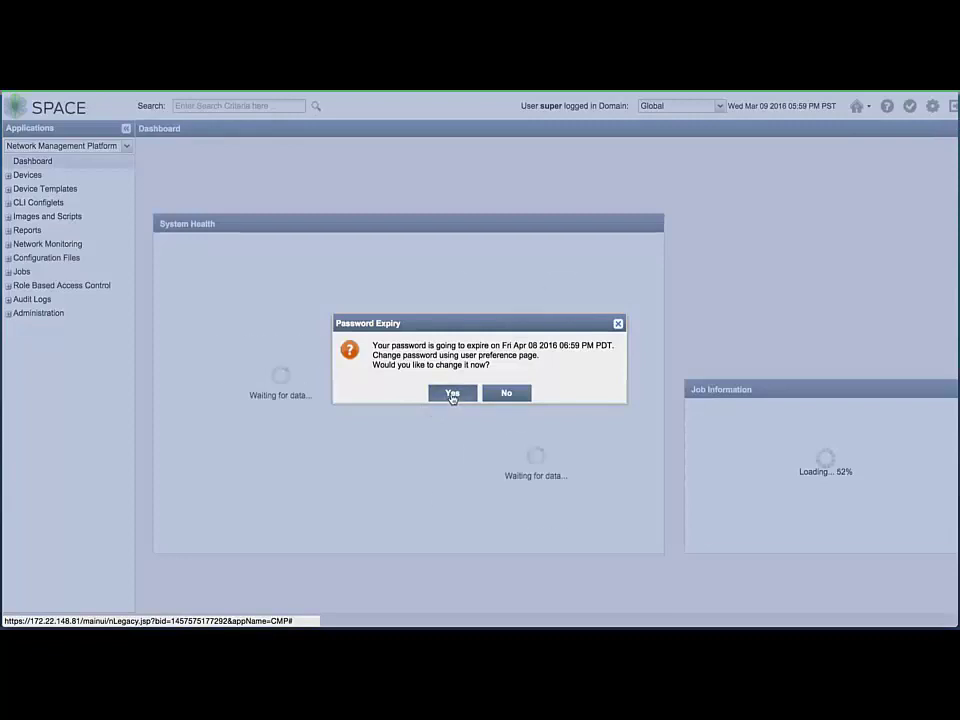
pyautogui.click(452, 393)
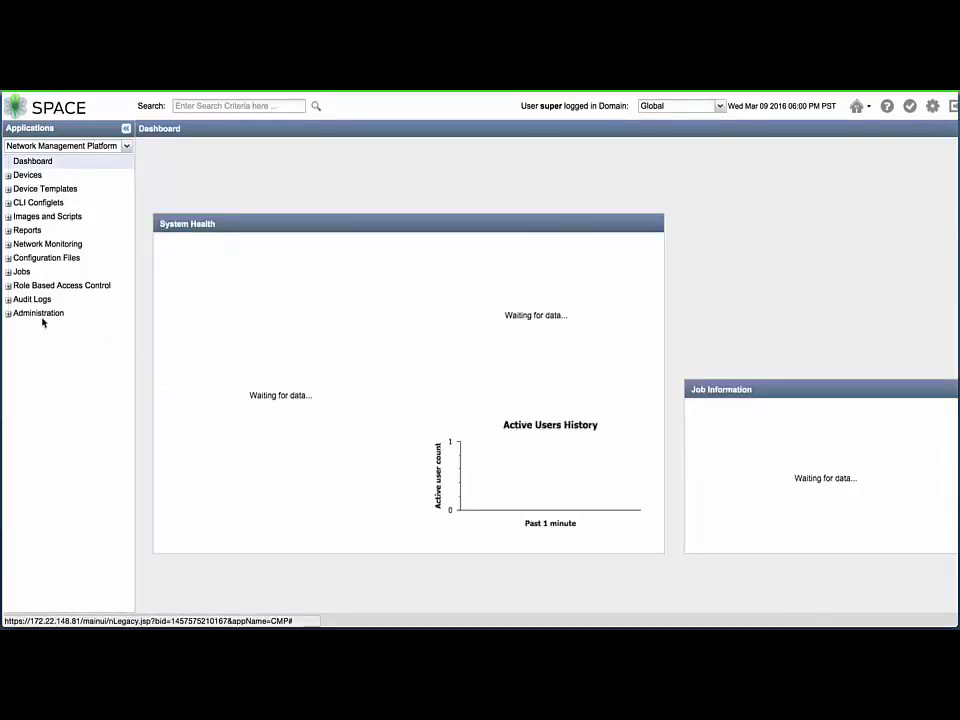
# Upload Service-Now.15.1R3.14.img over HTTP from Administration > Applications
pyautogui.click(8, 314)
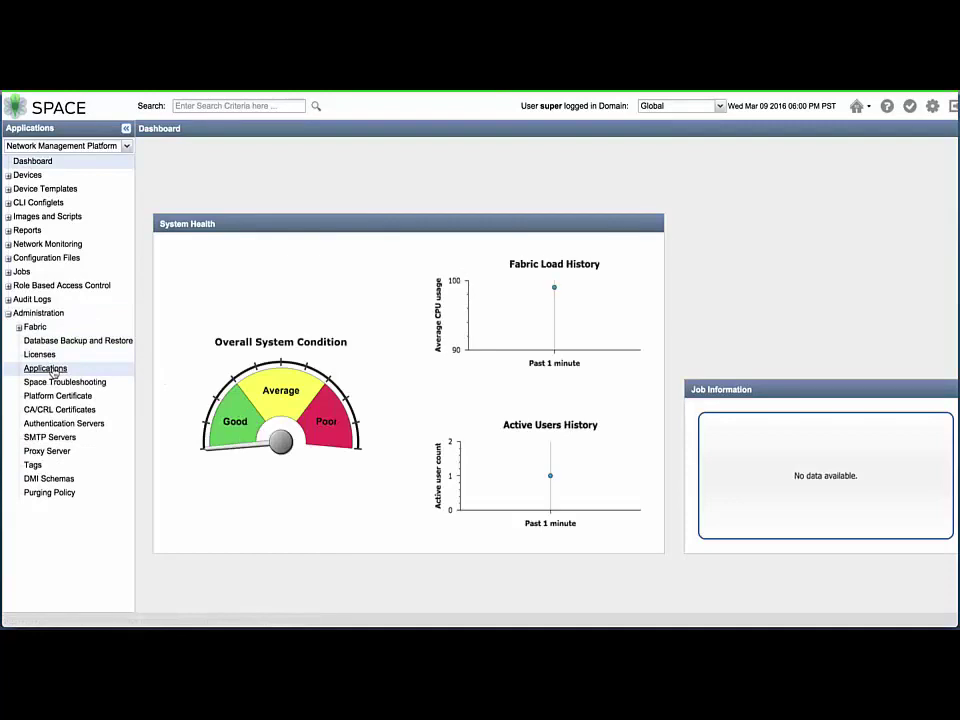
pyautogui.click(45, 369)
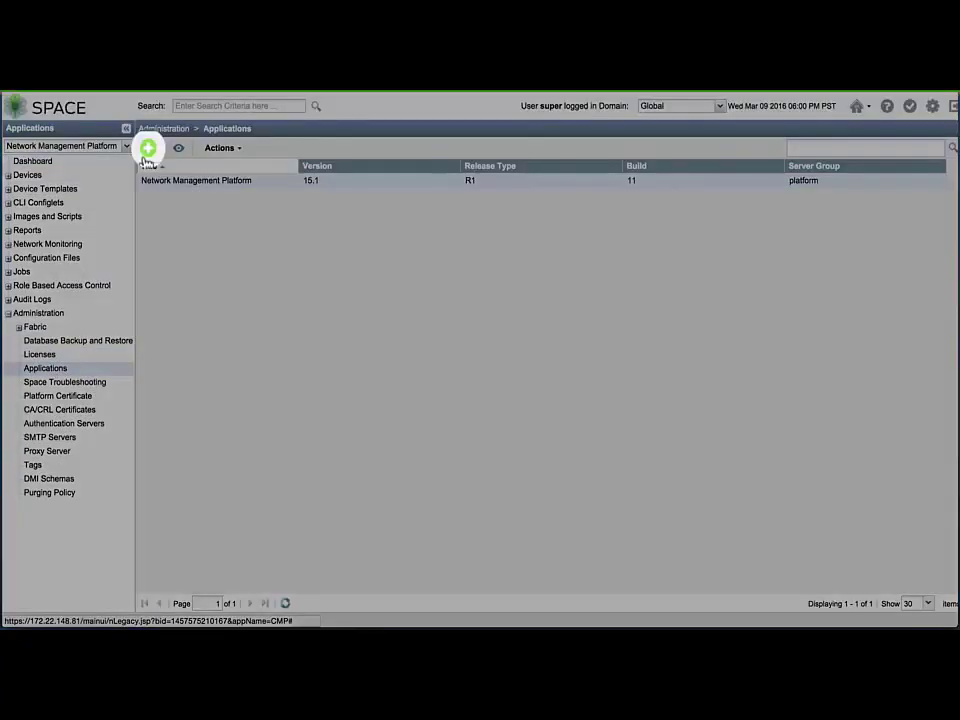
pyautogui.click(147, 150)
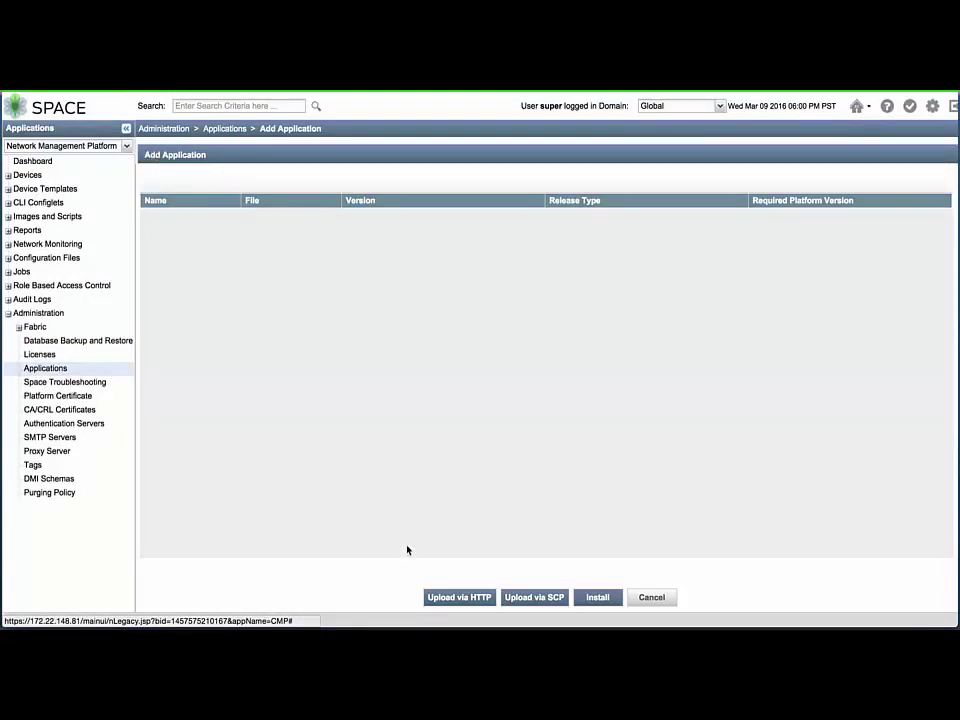
pyautogui.click(452, 598)
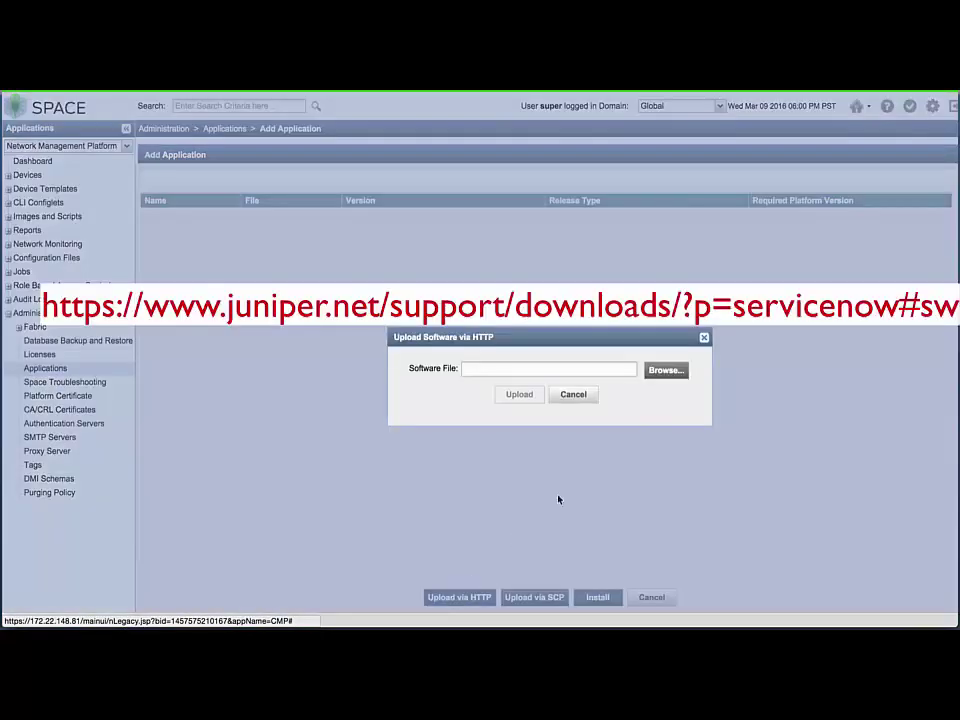
pyautogui.click(672, 375)
pyautogui.click(684, 324)
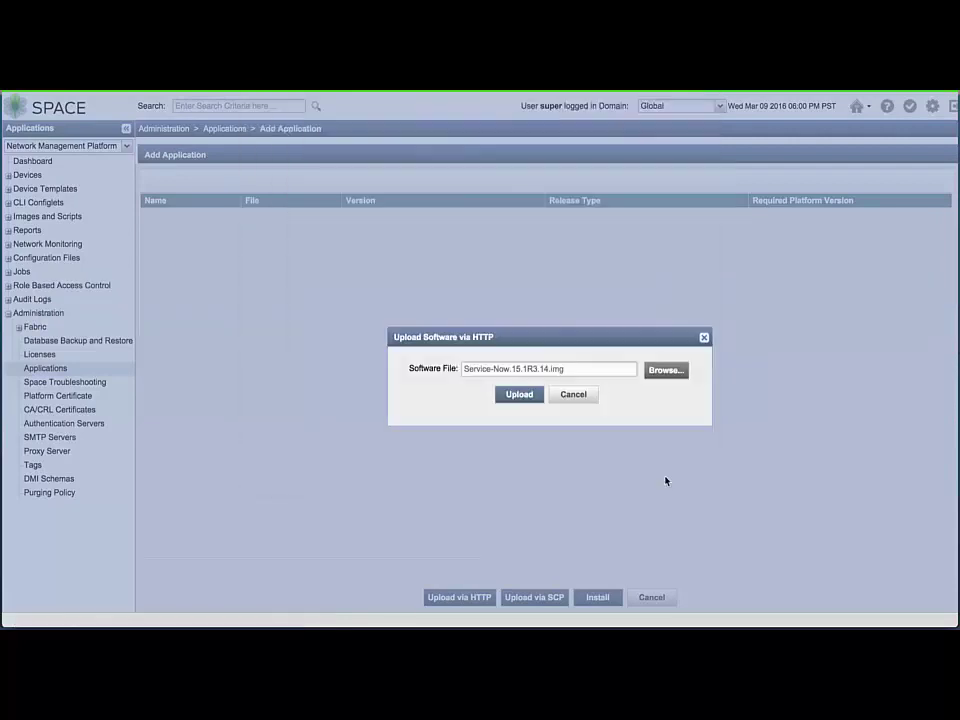
pyautogui.click(511, 396)
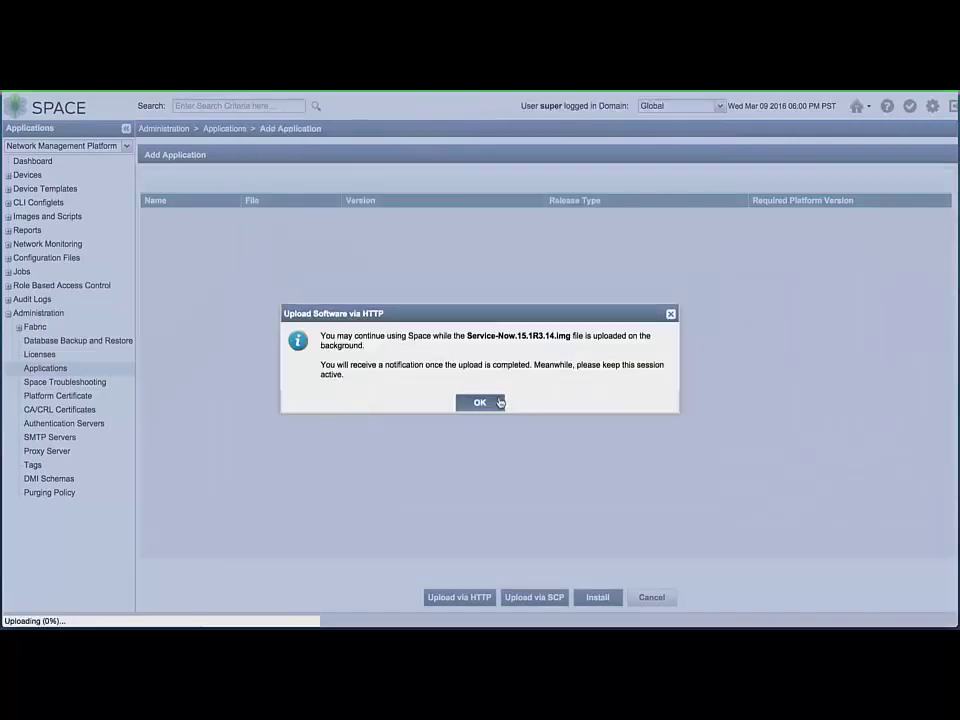
# Check that upload job 196608 succeeded, then return to the Applications list
pyautogui.click(484, 404)
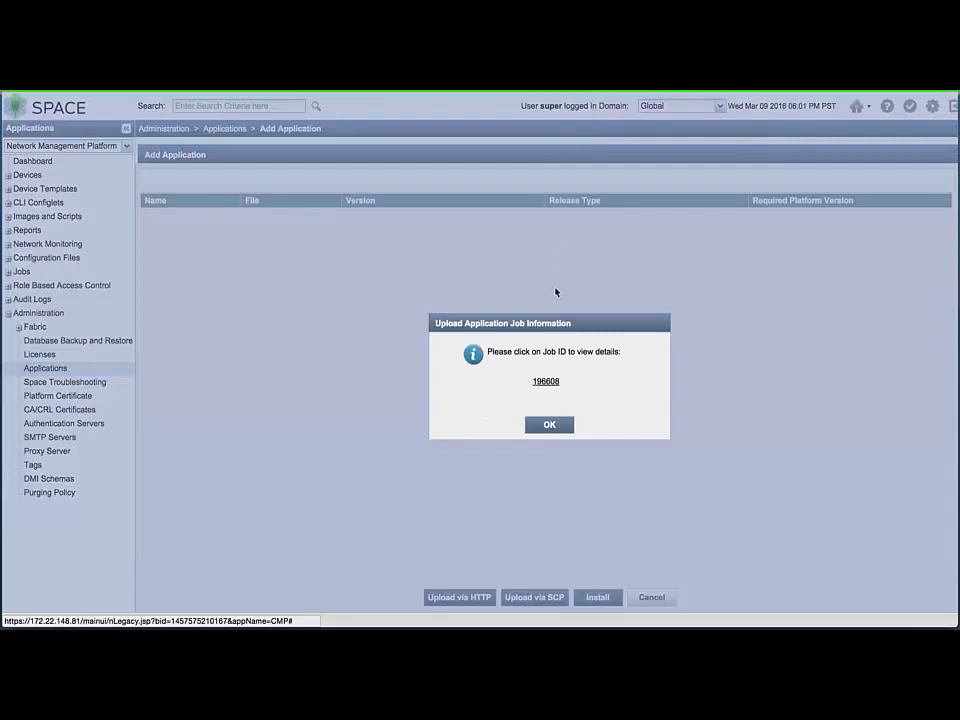
pyautogui.click(546, 382)
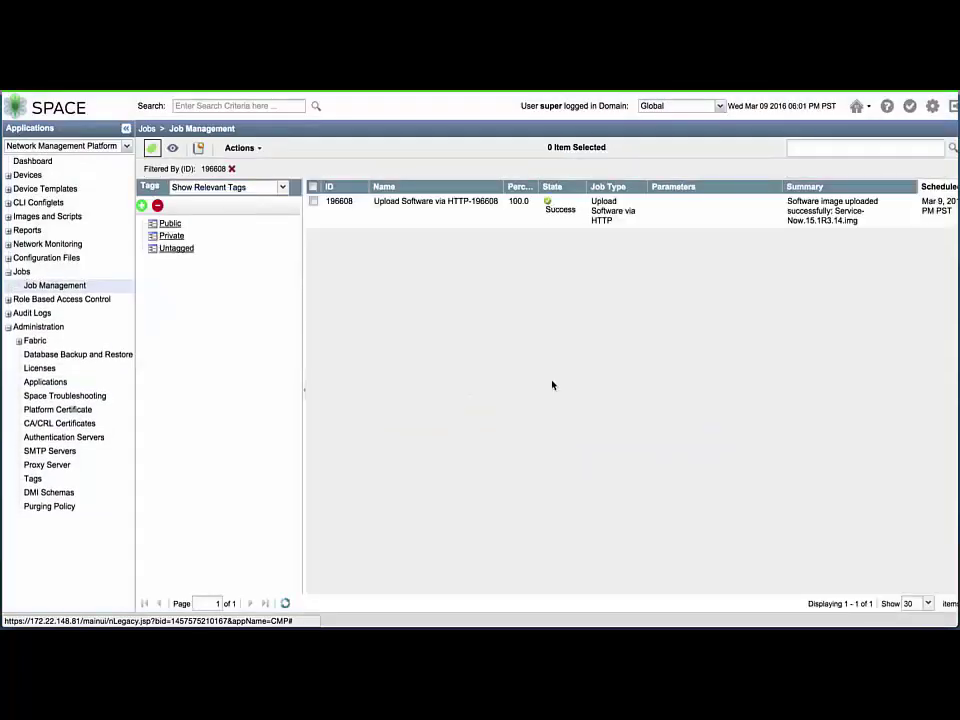
pyautogui.click(72, 383)
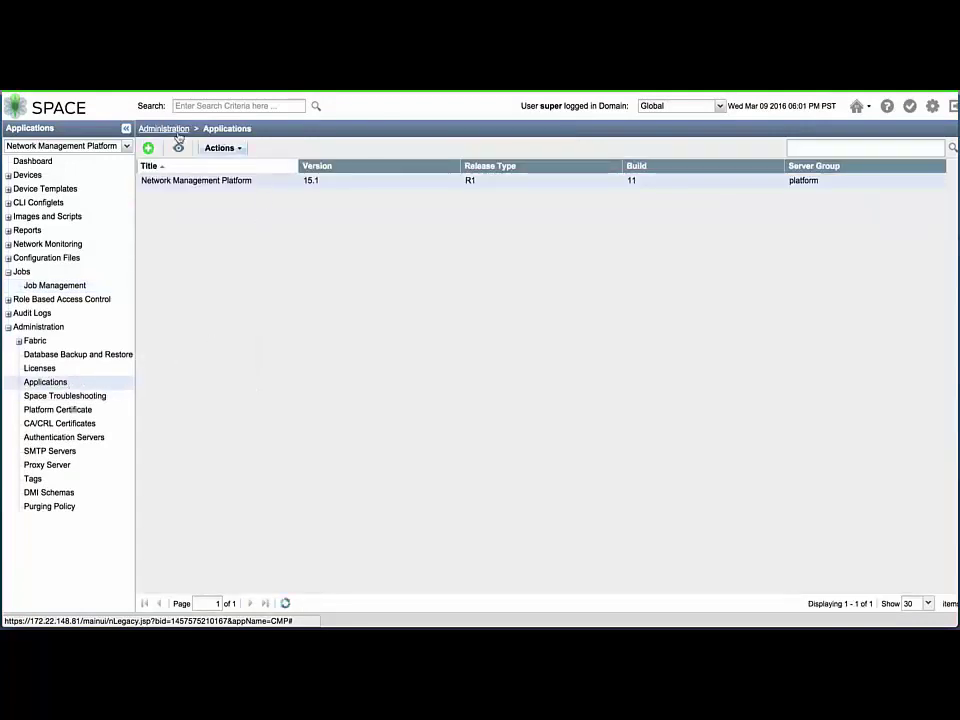
# Install the uploaded Service Now application with no extra configuration
pyautogui.click(148, 148)
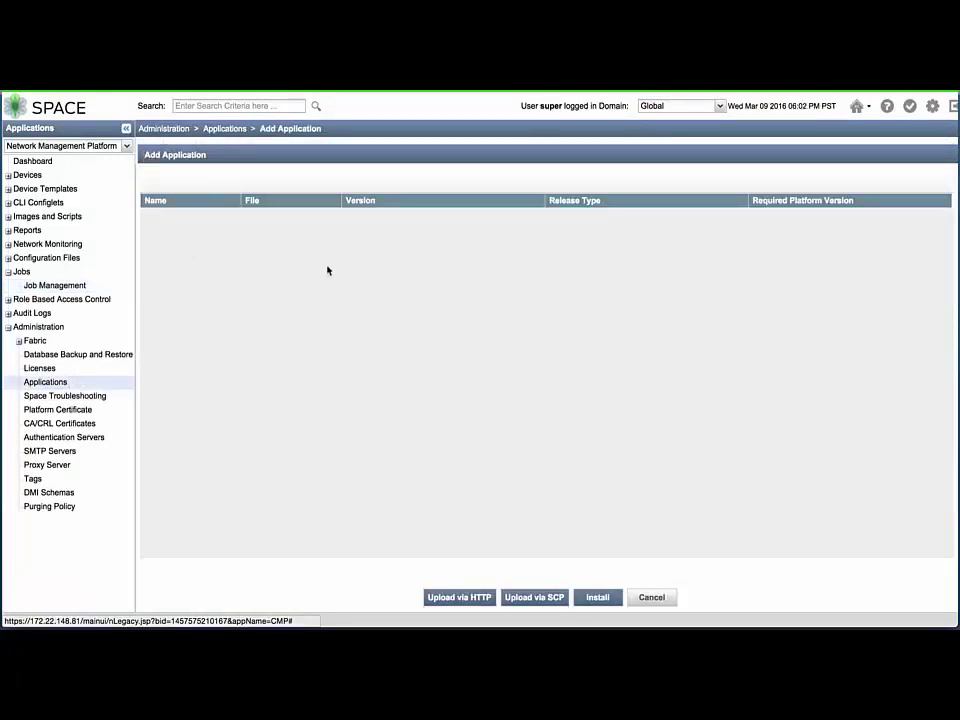
pyautogui.click(407, 221)
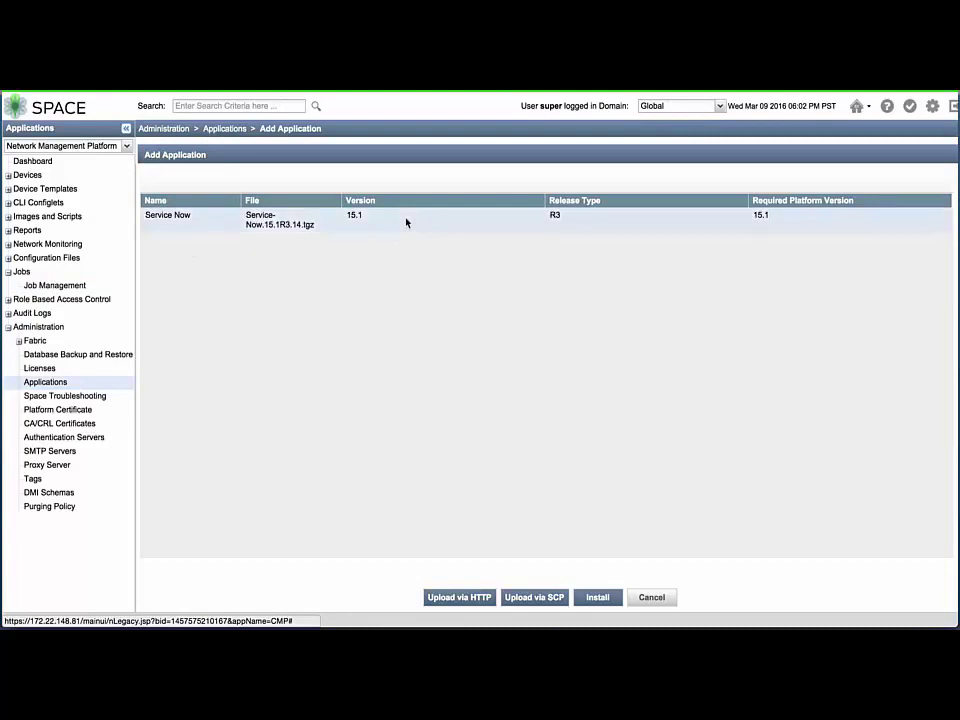
pyautogui.click(592, 603)
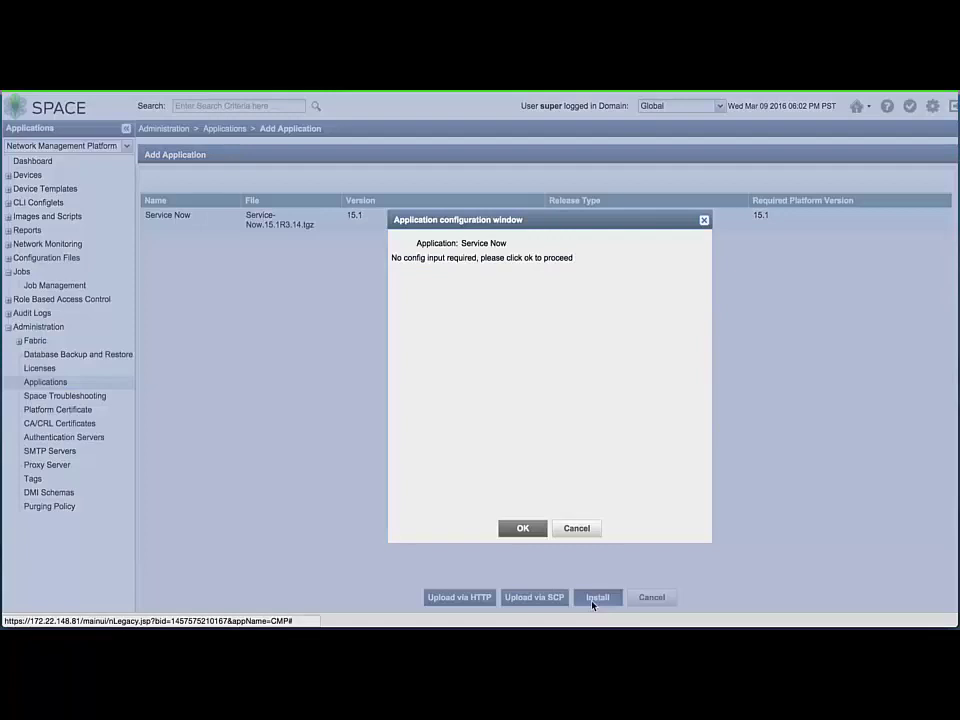
pyautogui.click(540, 532)
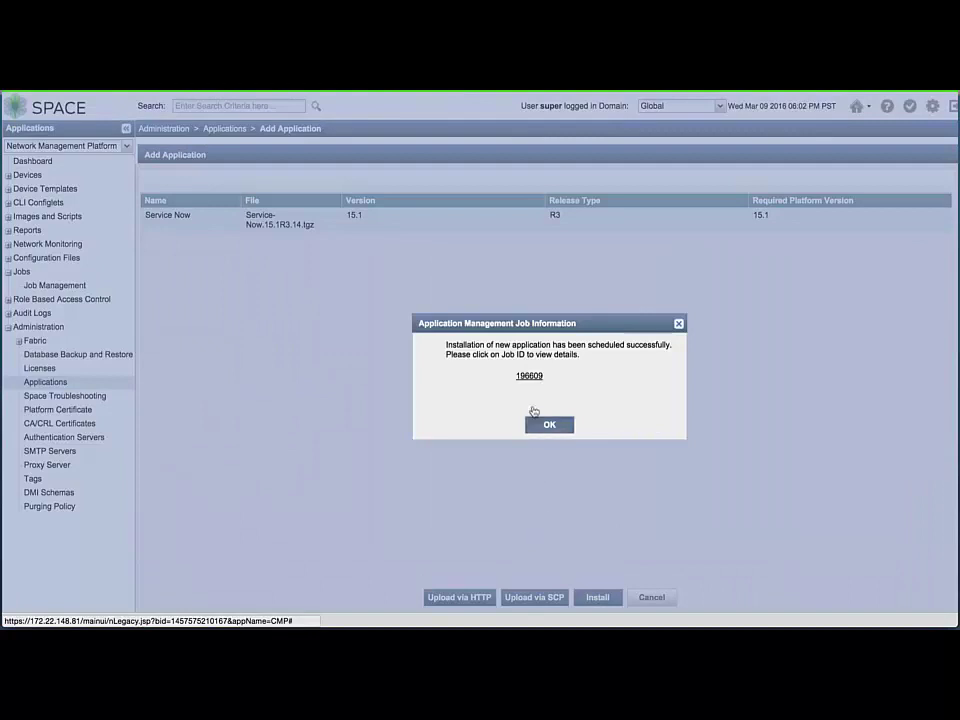
# Verify installation job 196609 finished, then log out of Junos Space
pyautogui.click(529, 377)
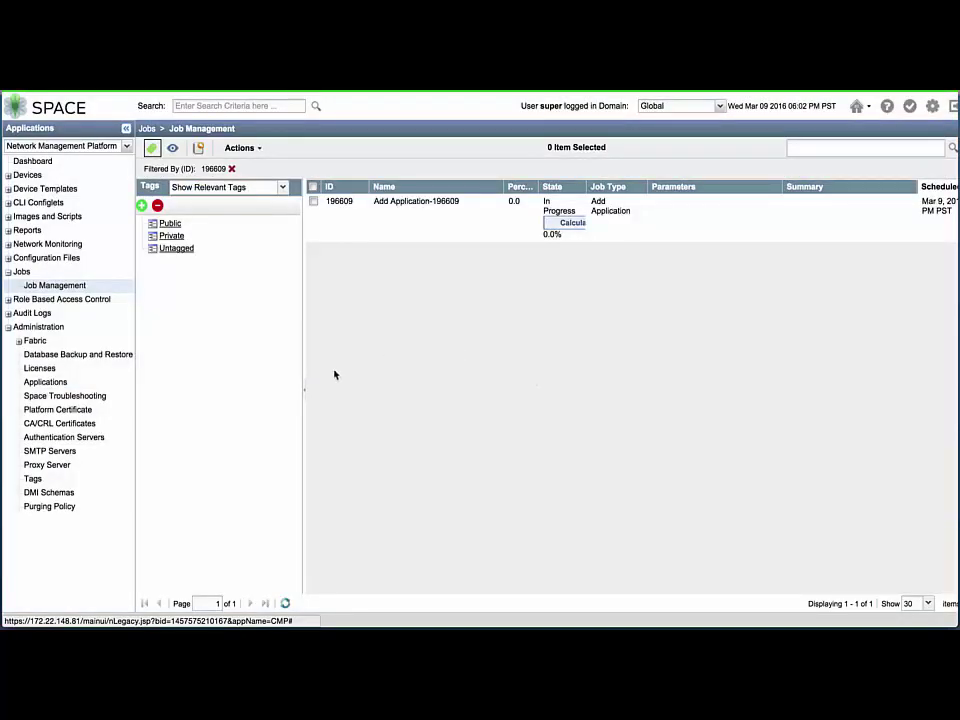
pyautogui.click(307, 394)
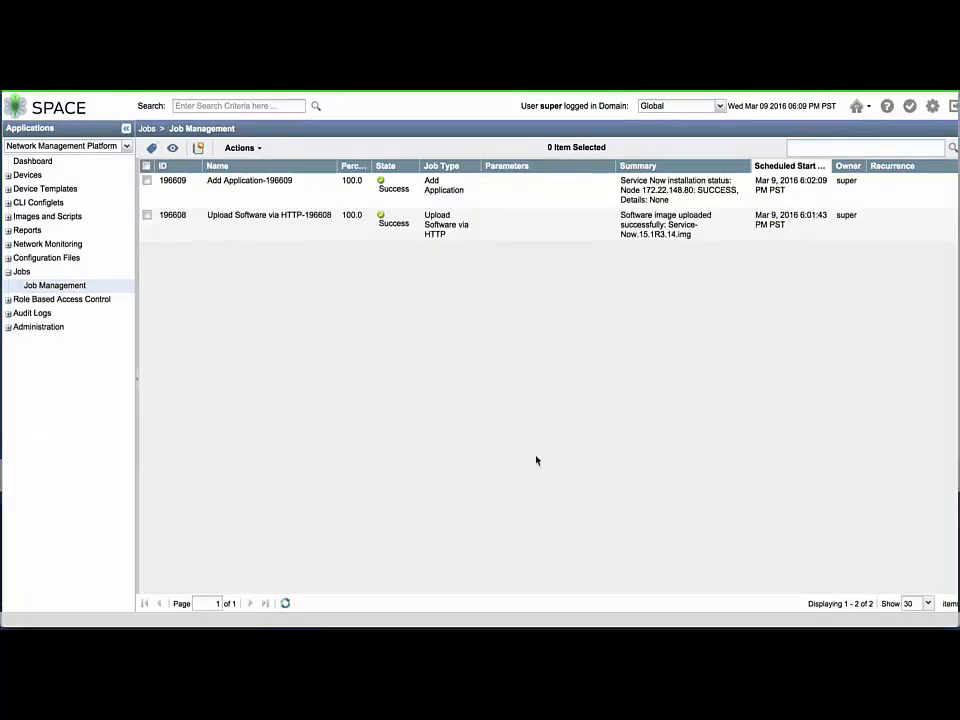
pyautogui.click(510, 201)
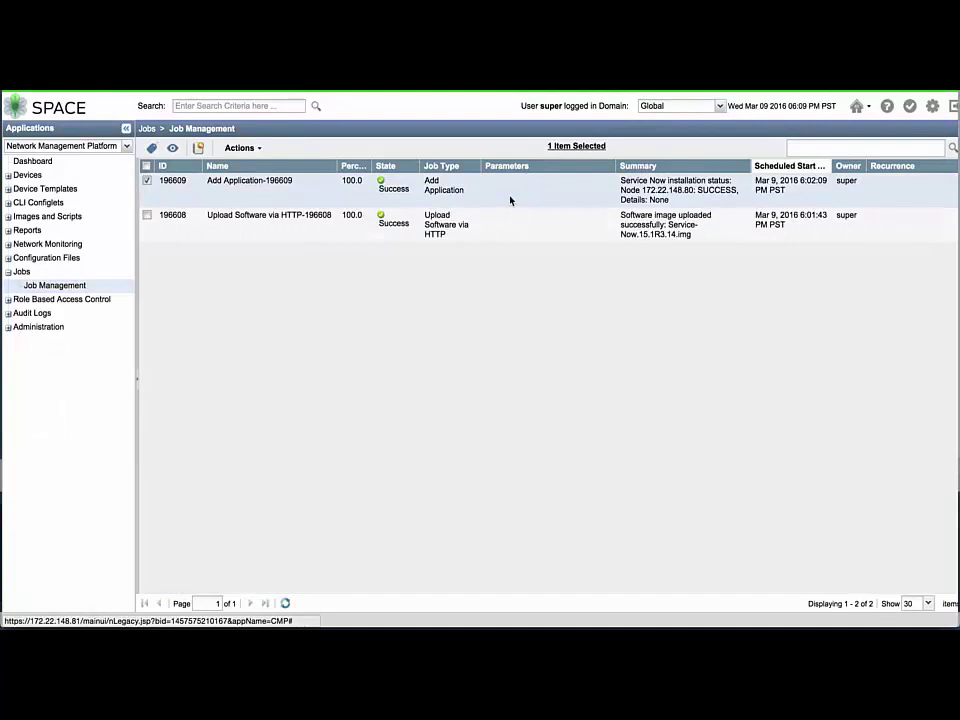
pyautogui.click(950, 110)
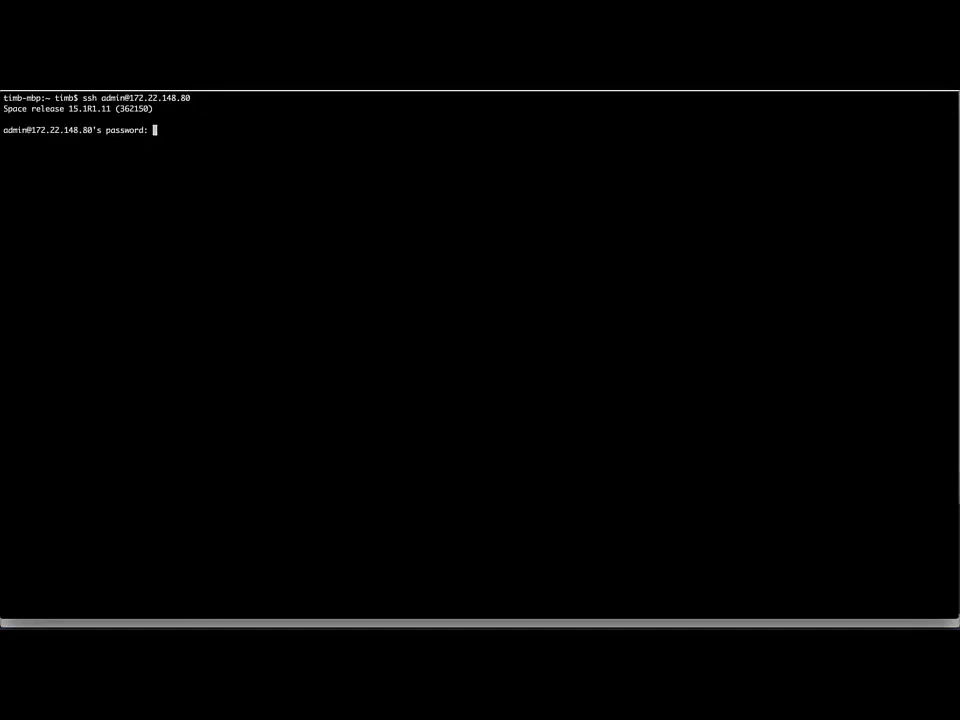
# Log in over SSH, choose option 6 Expand VM Drive Size, and agree to stop JBoss and MySQL
pyautogui.press('Return')
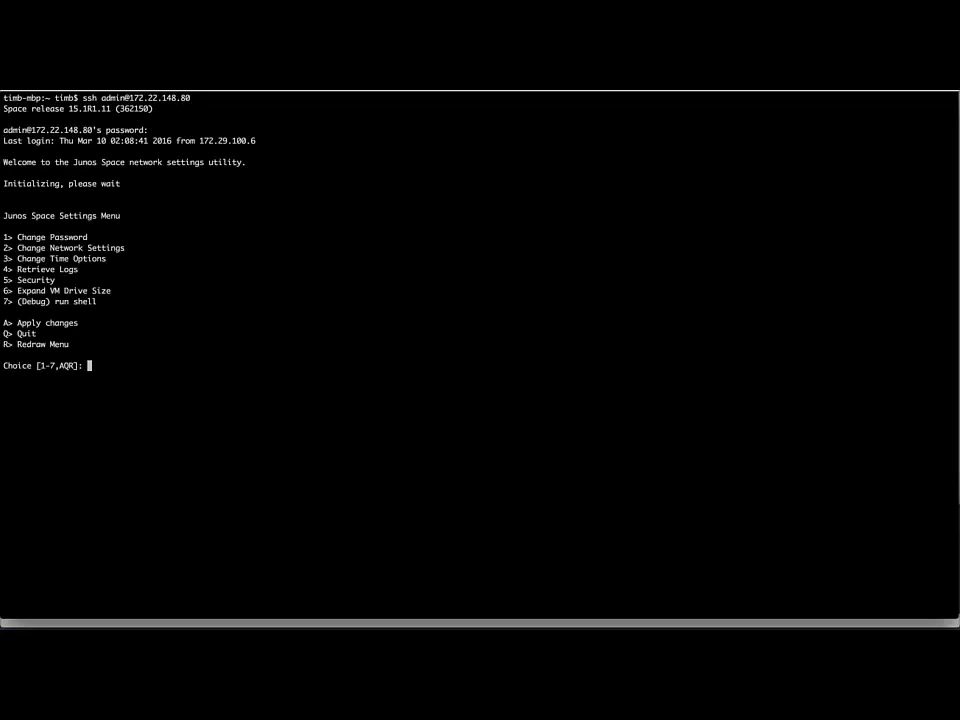
pyautogui.write('6')
pyautogui.press('Return')
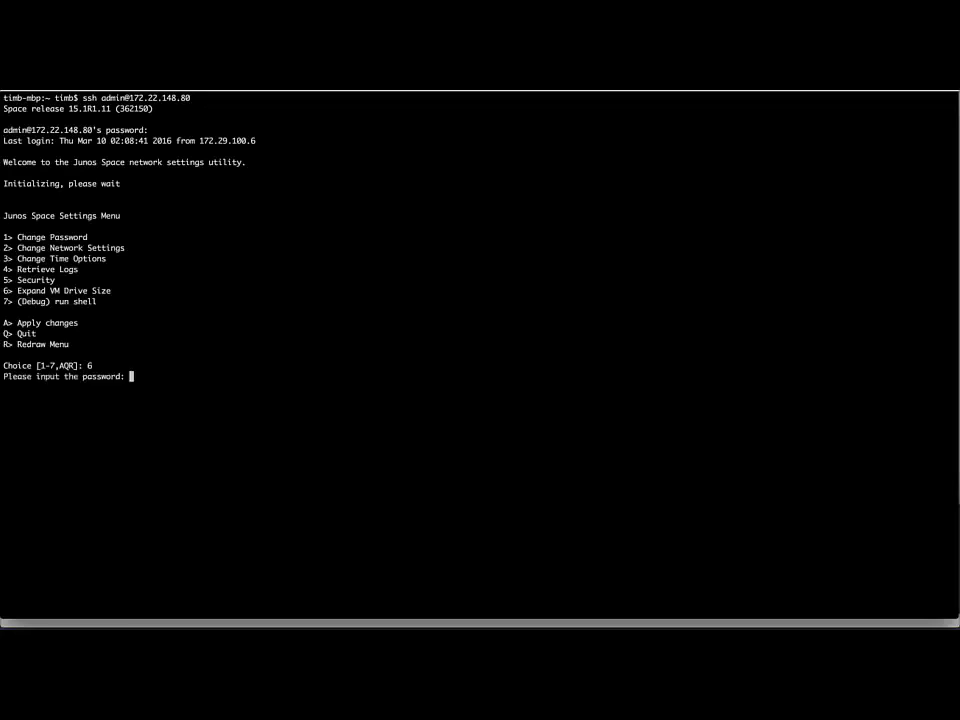
pyautogui.press('Return')
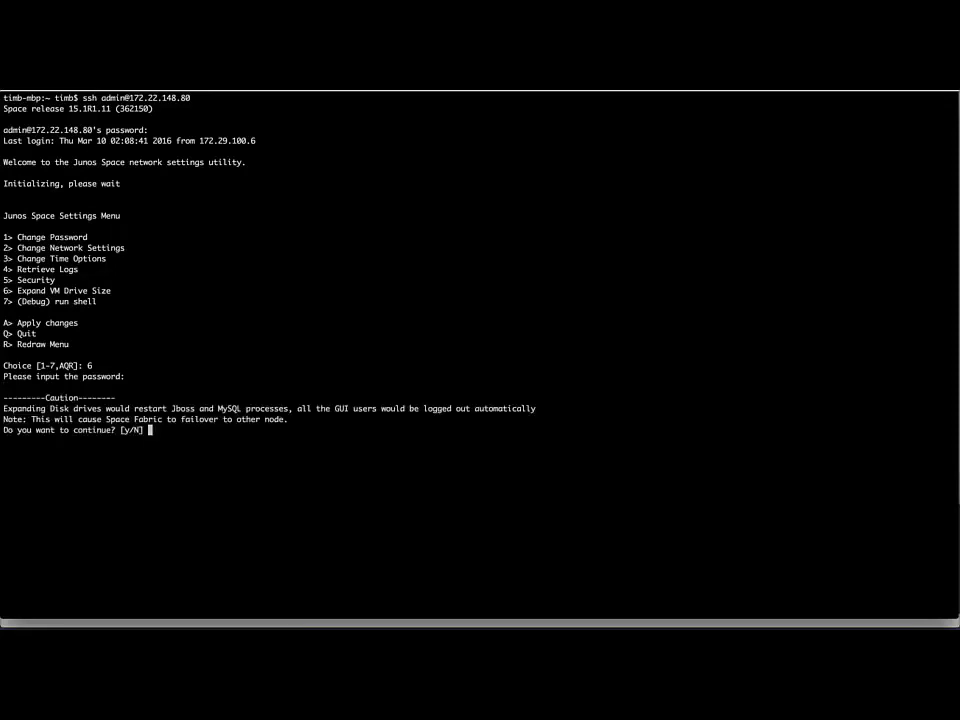
pyautogui.write('y')
pyautogui.press('Return')
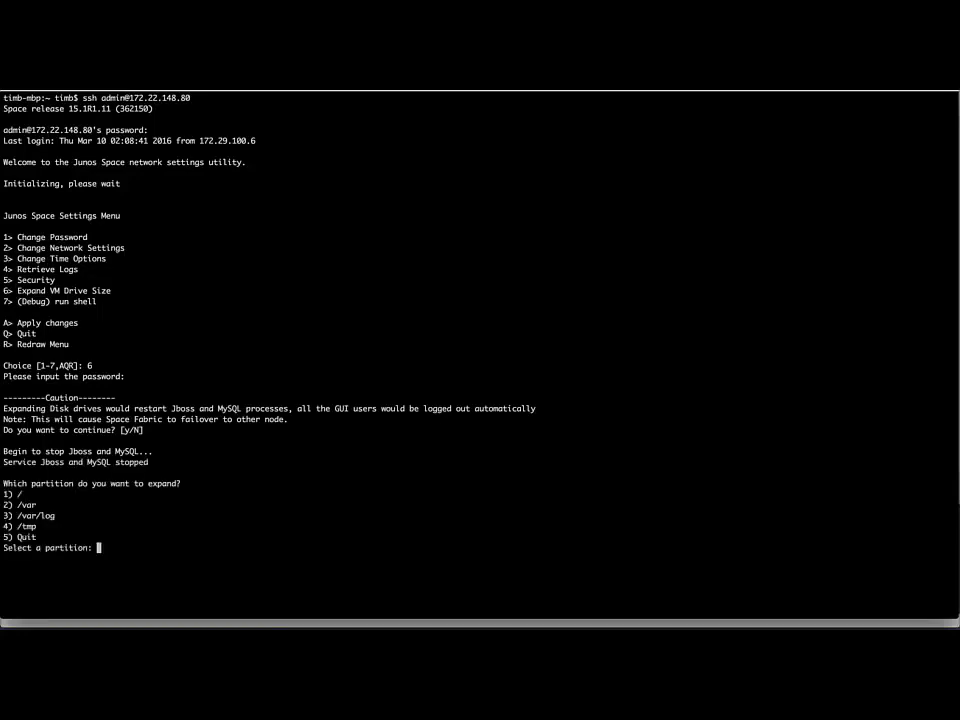
# Add 20G each to the root, /var/log and /tmp partitions
pyautogui.write('1')
pyautogui.press('Return')
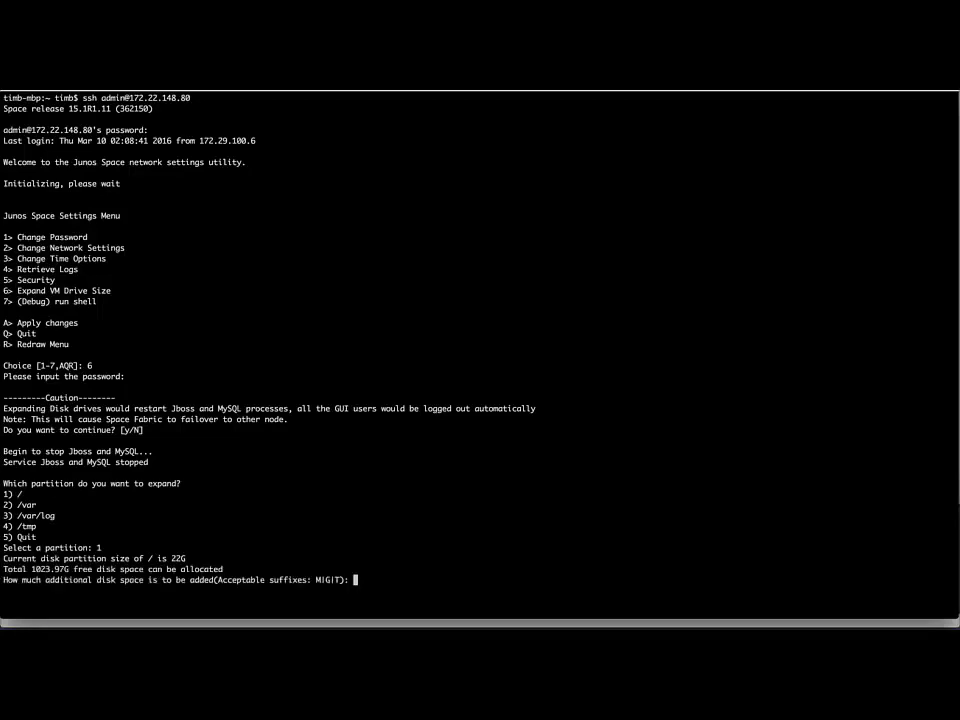
pyautogui.write('20G')
pyautogui.press('Return')
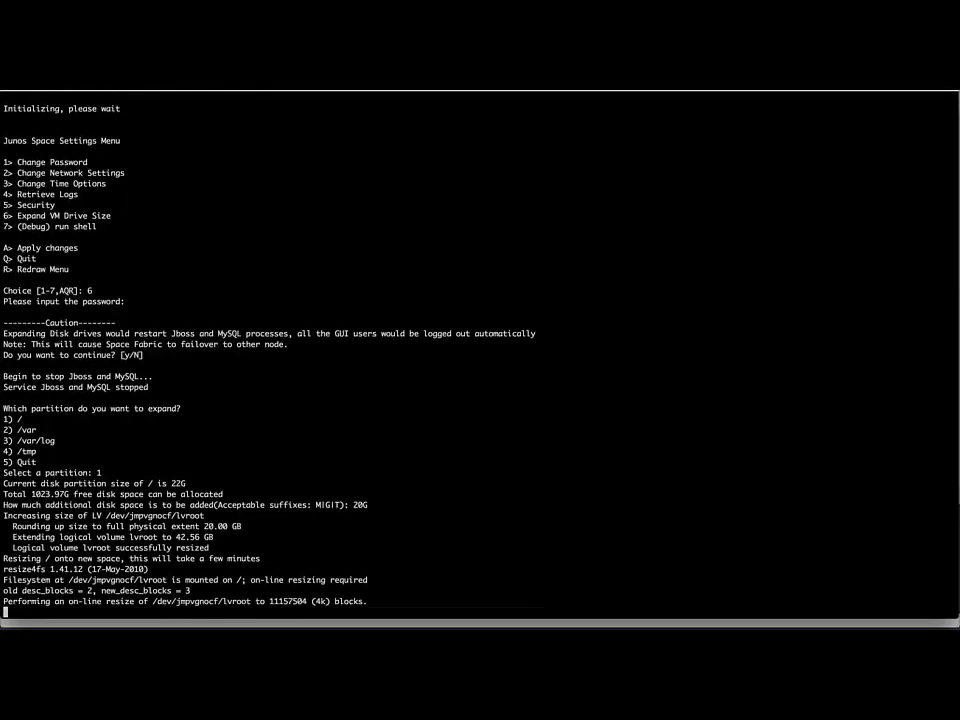
pyautogui.write('y3')
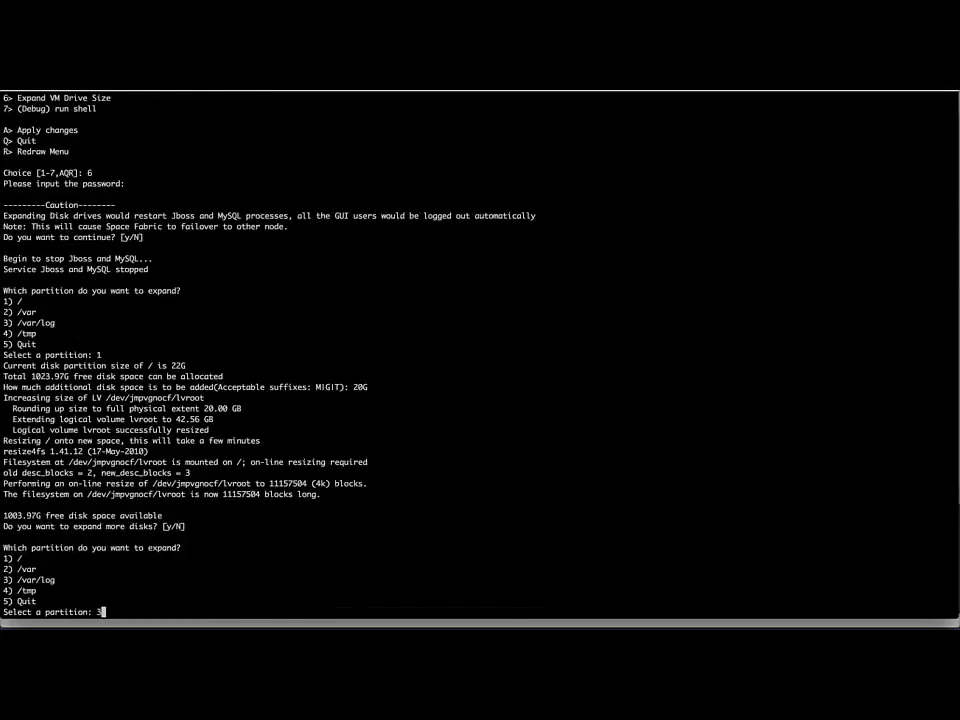
pyautogui.press('Return')
pyautogui.write('20')
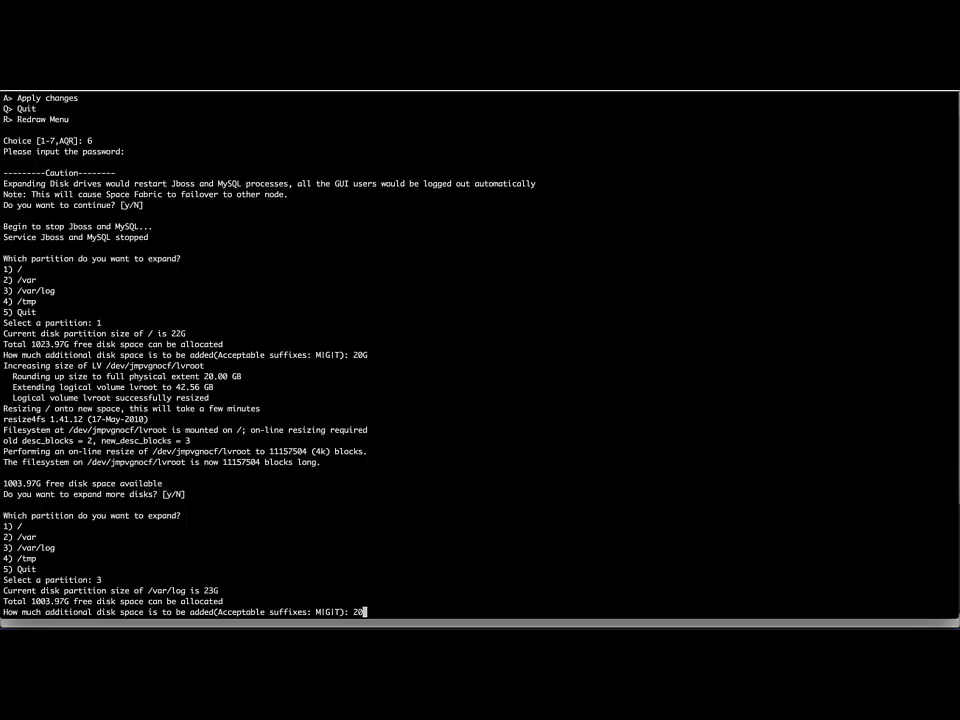
pyautogui.write('G')
pyautogui.press('Return')
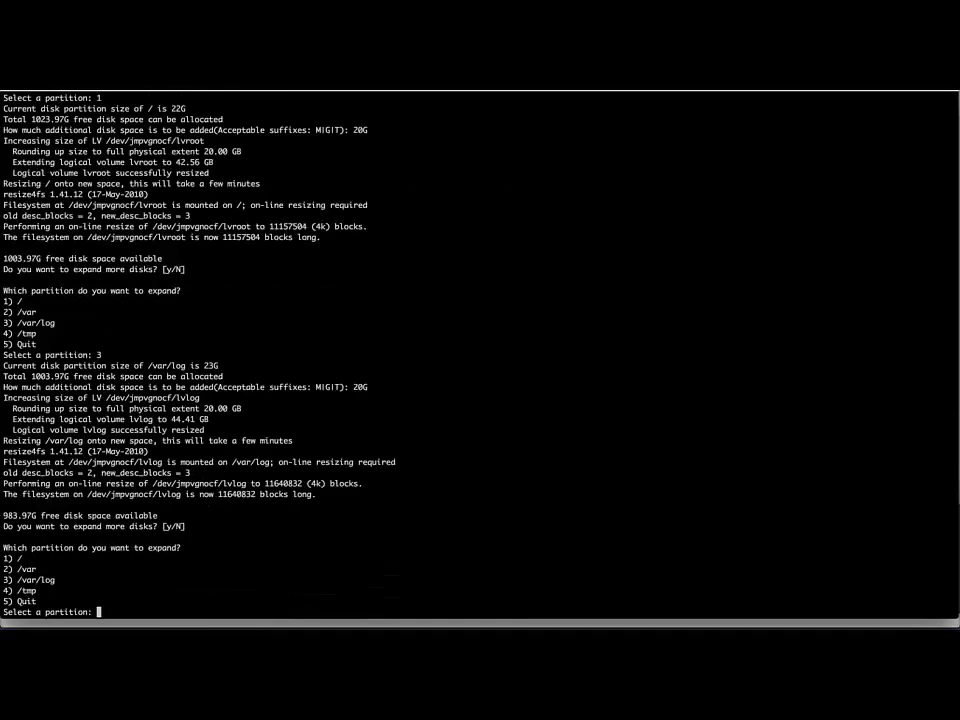
pyautogui.write('4')
pyautogui.press('Return')
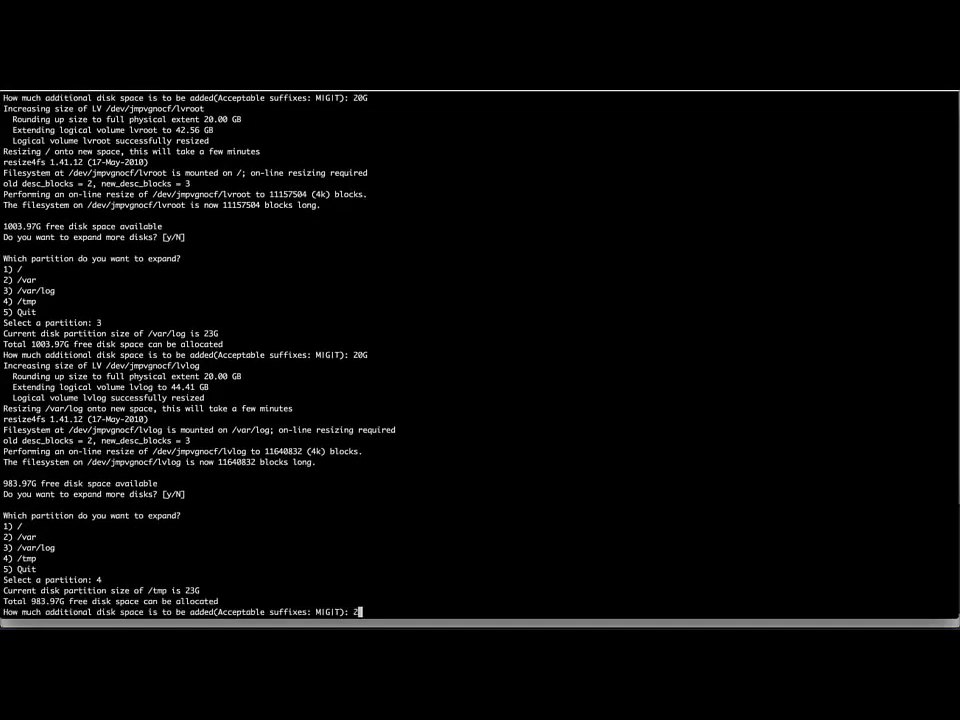
pyautogui.write('20G')
pyautogui.press('Return')
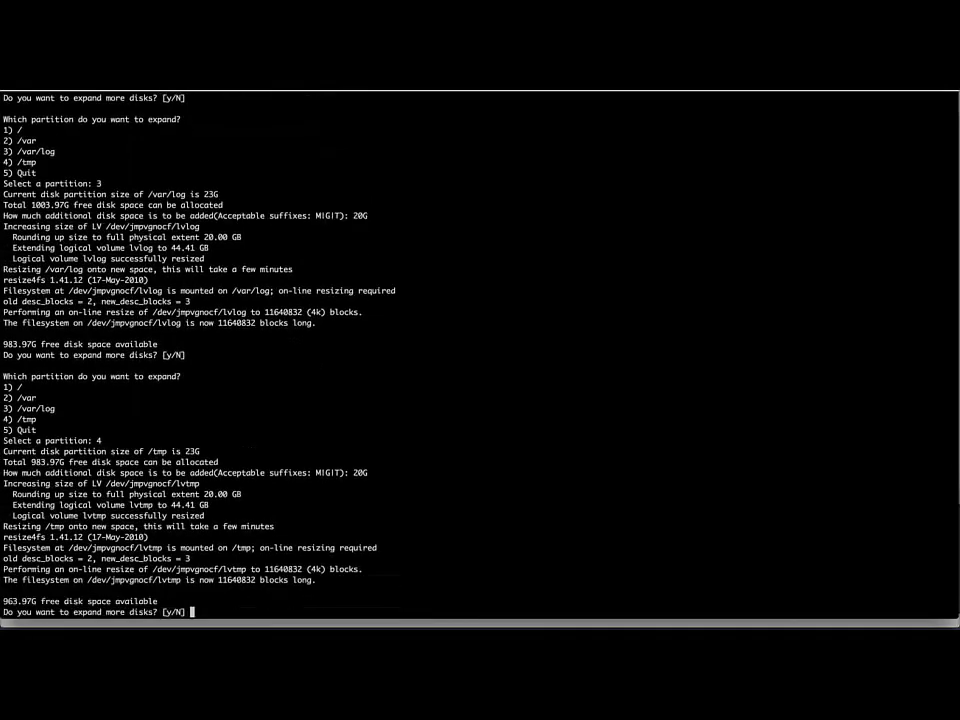
# Give the /var partition all remaining 963.97G of free space
pyautogui.write('y')
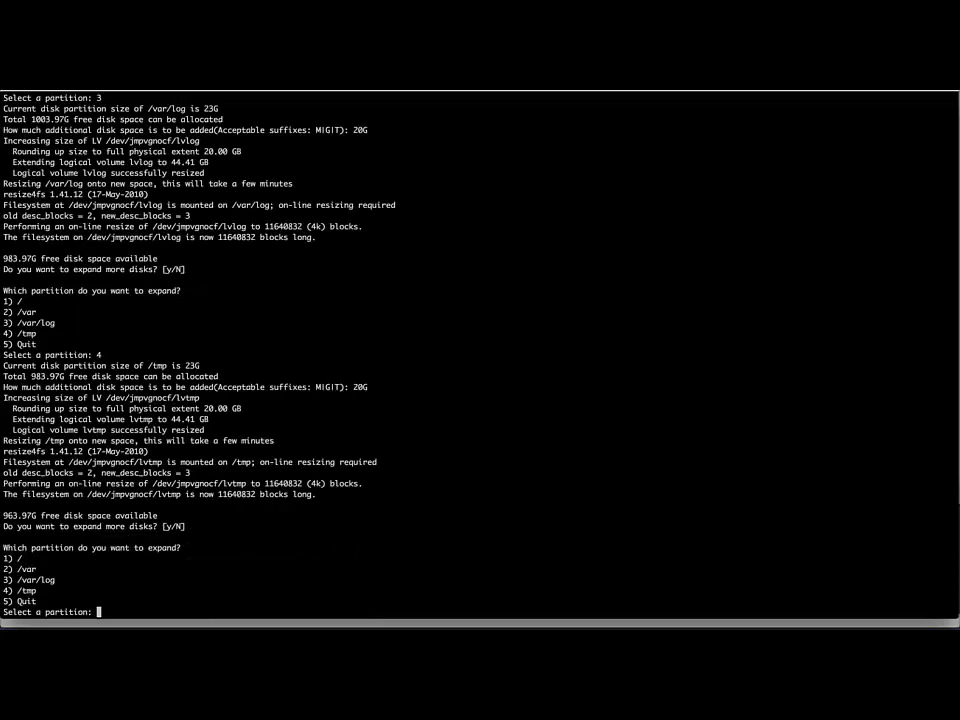
pyautogui.write('2')
pyautogui.press('Return')
pyautogui.doubleClick(47, 601)
pyautogui.middleClick(47, 601)
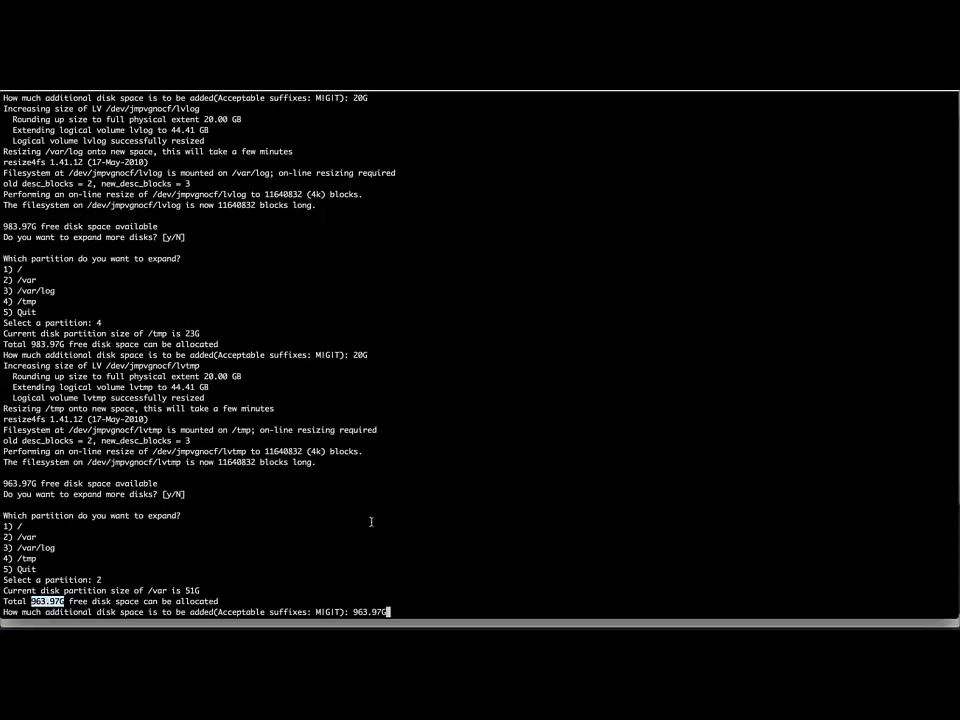
pyautogui.press('Return')
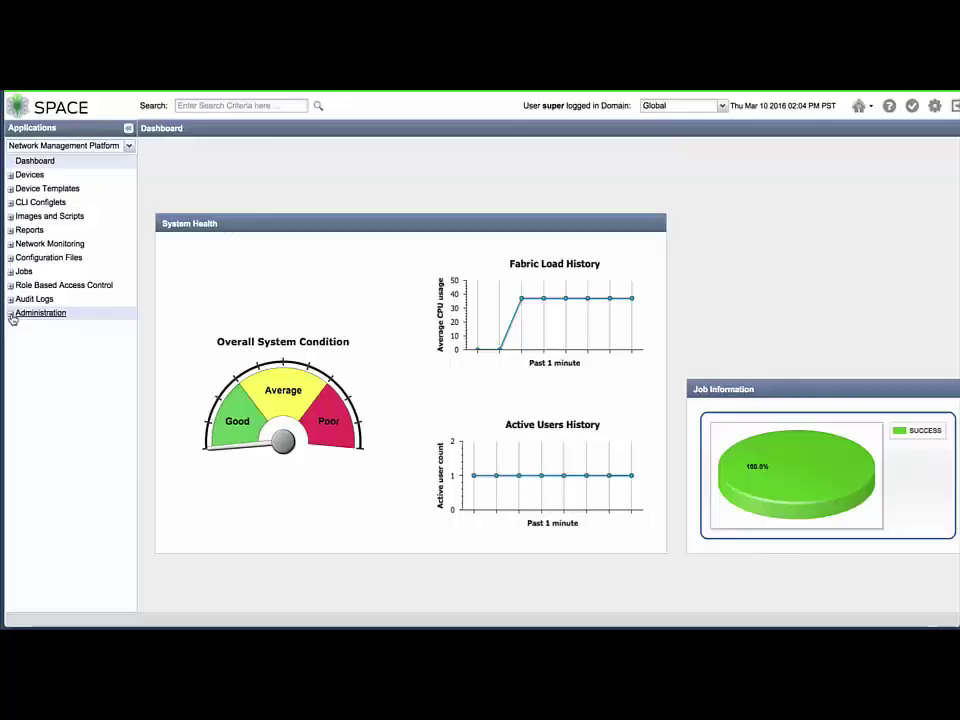
# Set SNMP System Location JunosSpaceNode1 and a NOC admin contact on the LearningBytes fabric node
pyautogui.click(11, 313)
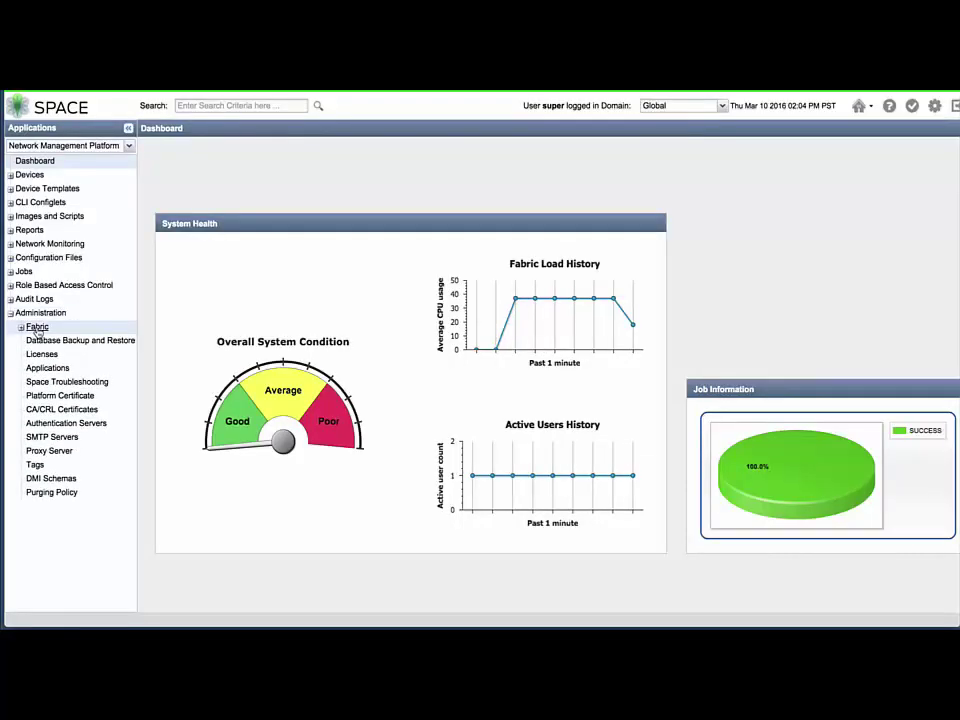
pyautogui.click(36, 328)
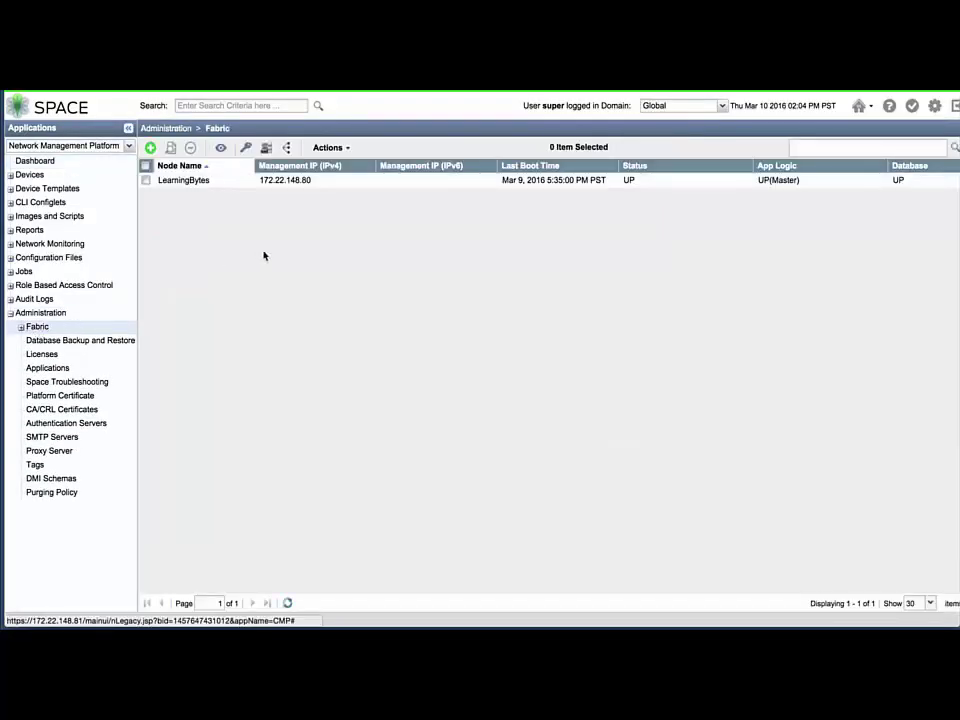
pyautogui.click(253, 182)
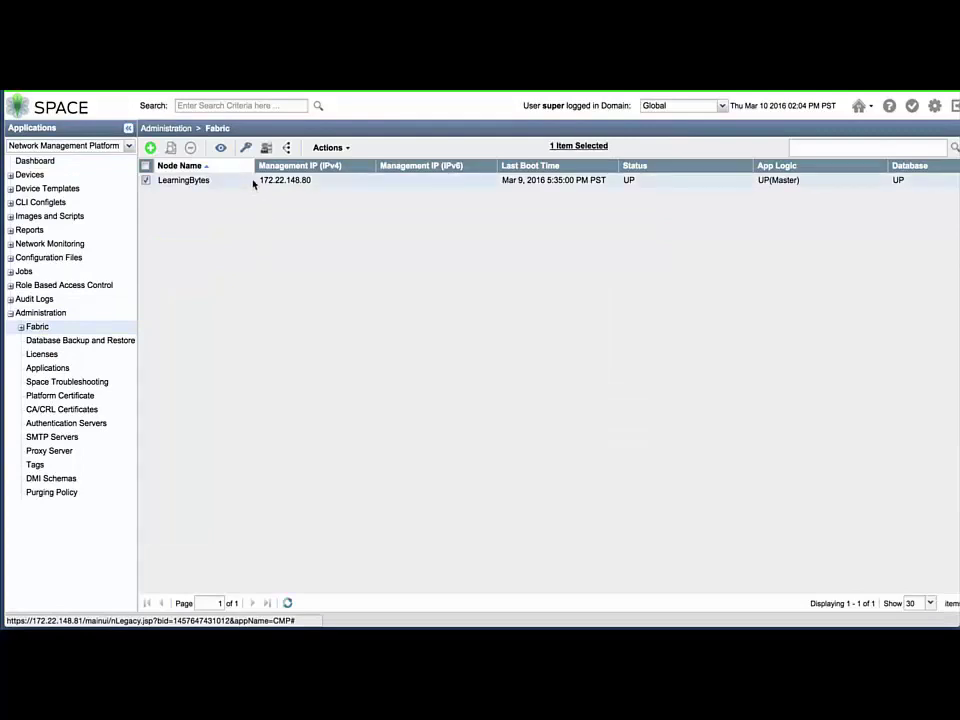
pyautogui.click(326, 148)
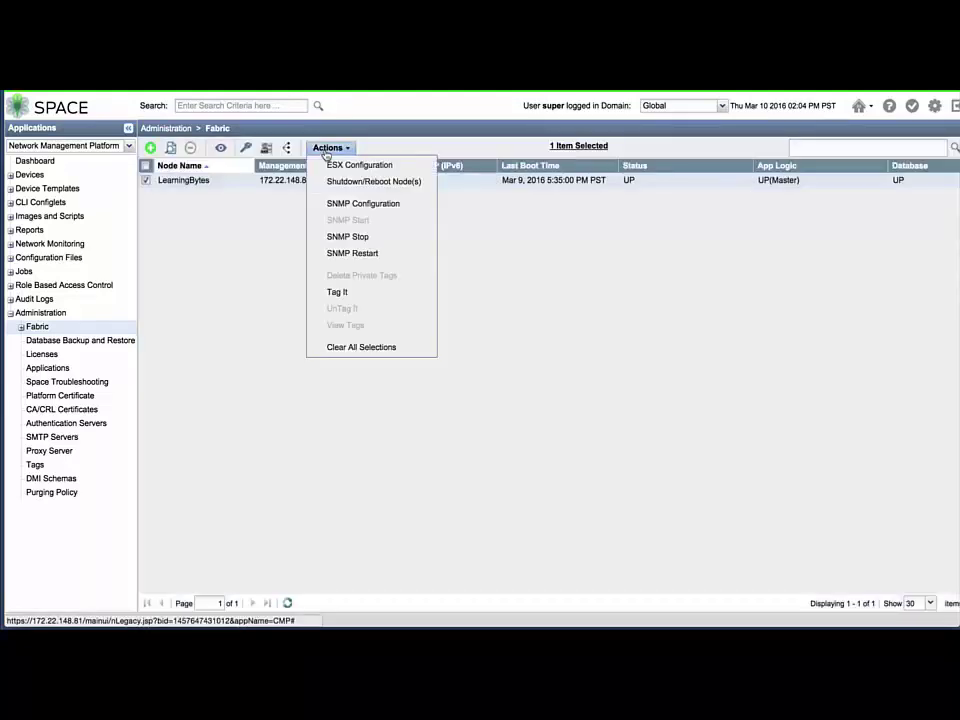
pyautogui.click(334, 204)
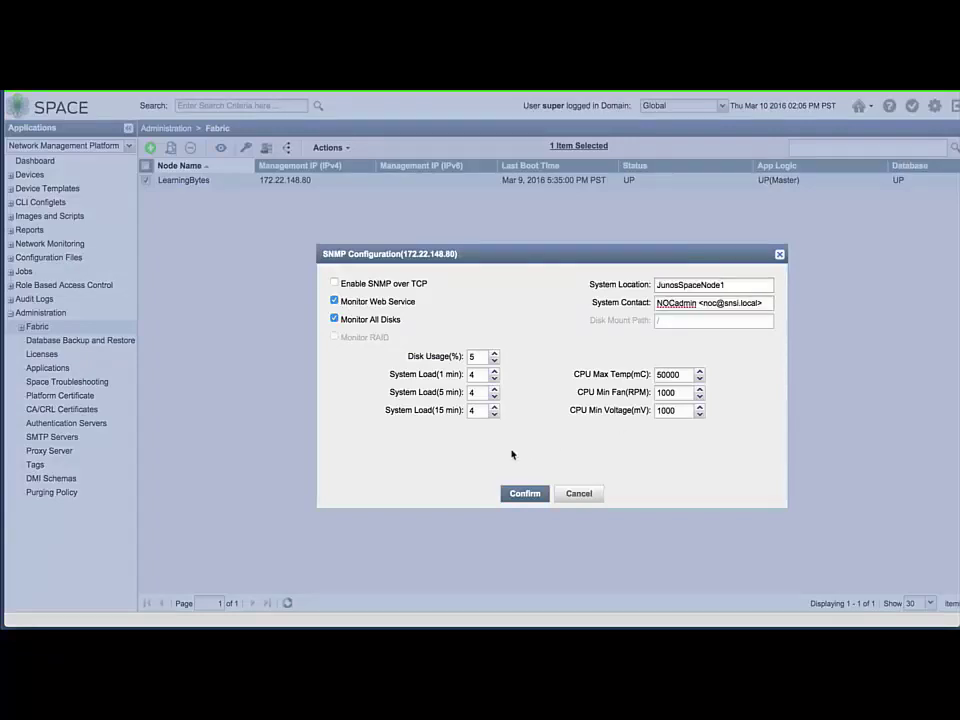
pyautogui.click(524, 493)
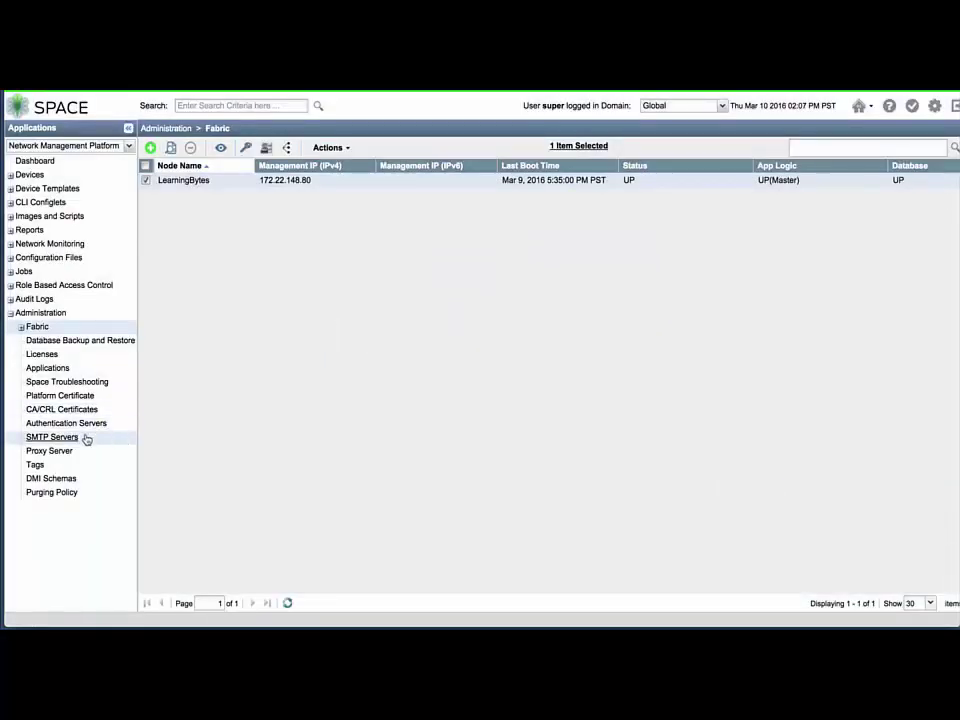
pyautogui.click(52, 437)
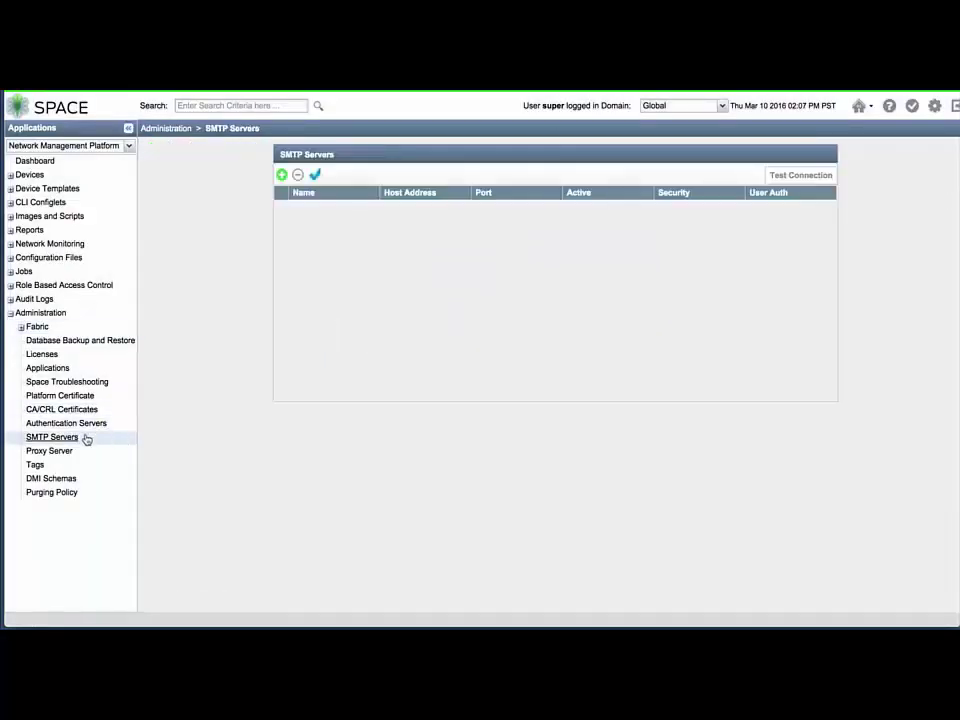
# Save SMTP server mail.snsi.local (172.22.148.60, port 25) and run its connection test successfully
pyautogui.click(281, 175)
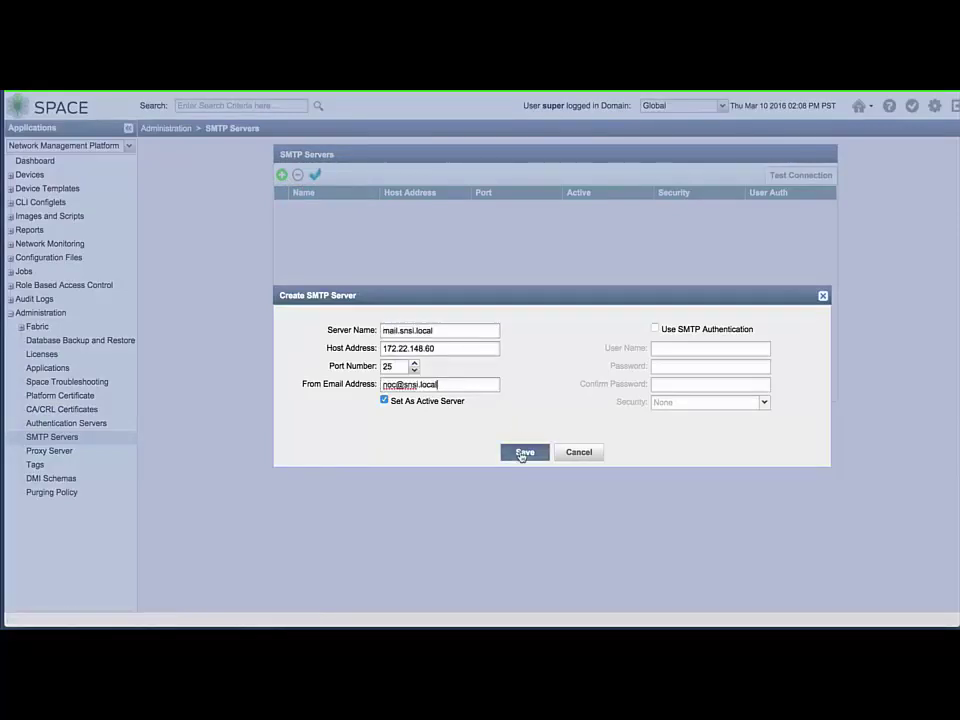
pyautogui.click(520, 454)
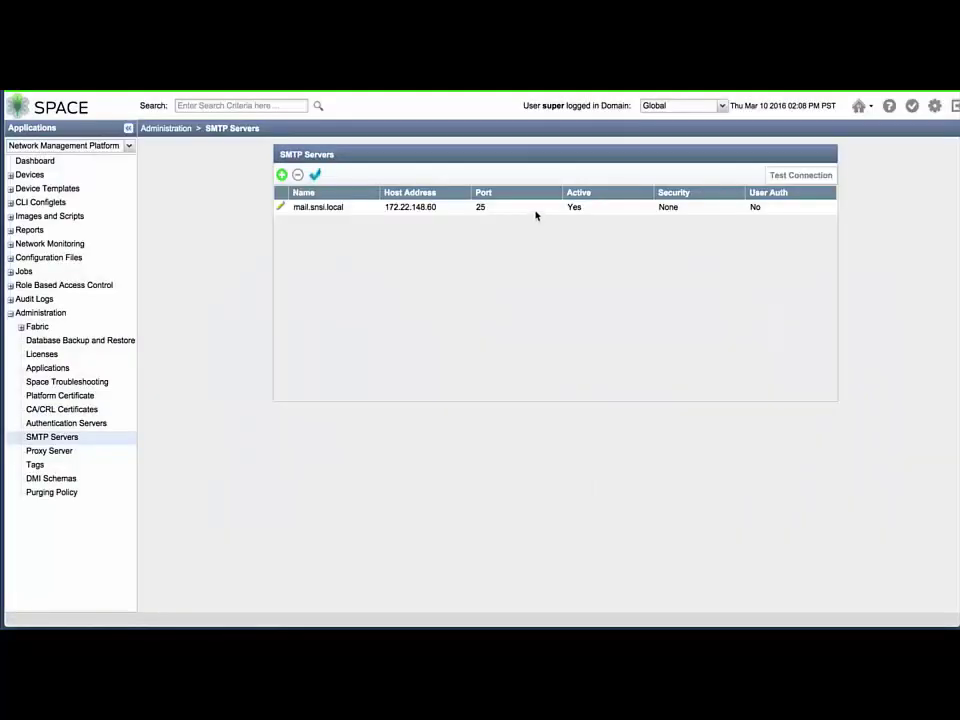
pyautogui.click(535, 212)
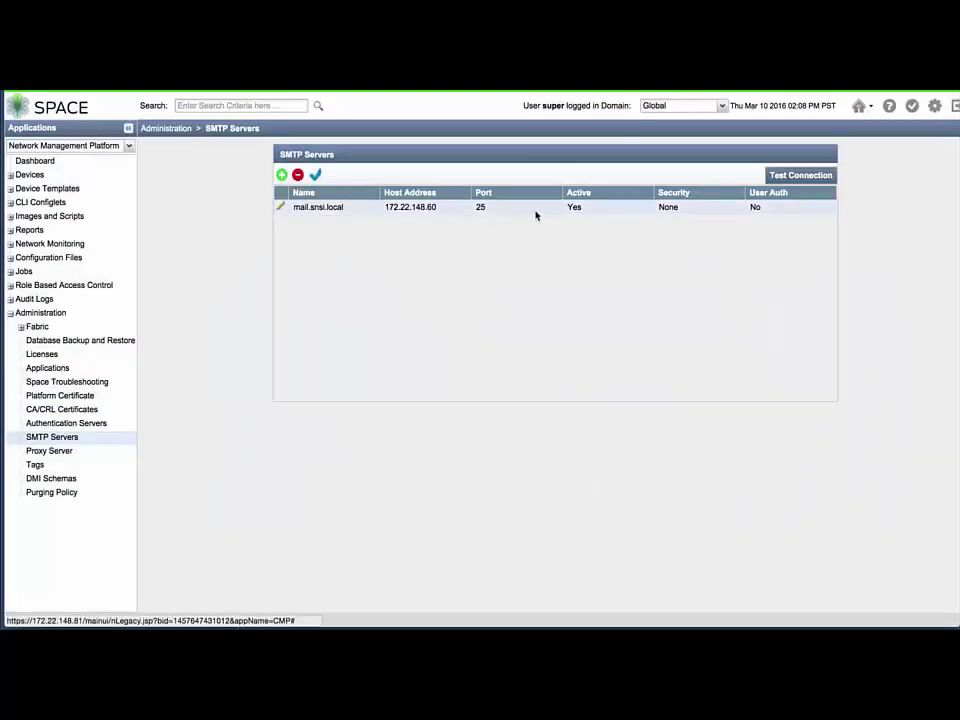
pyautogui.click(801, 175)
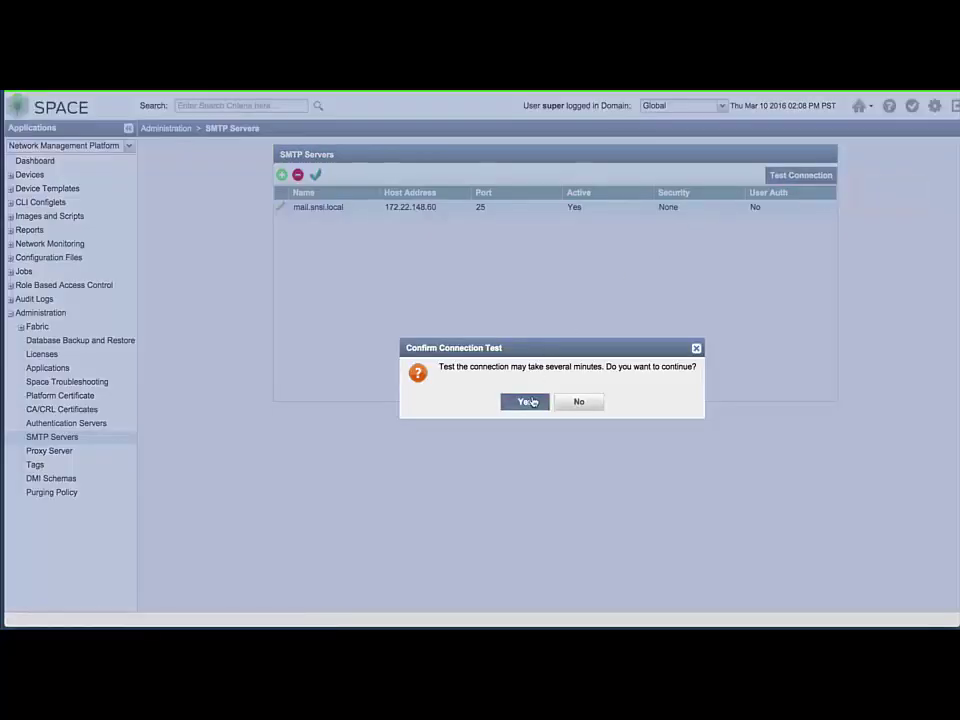
pyautogui.click(532, 401)
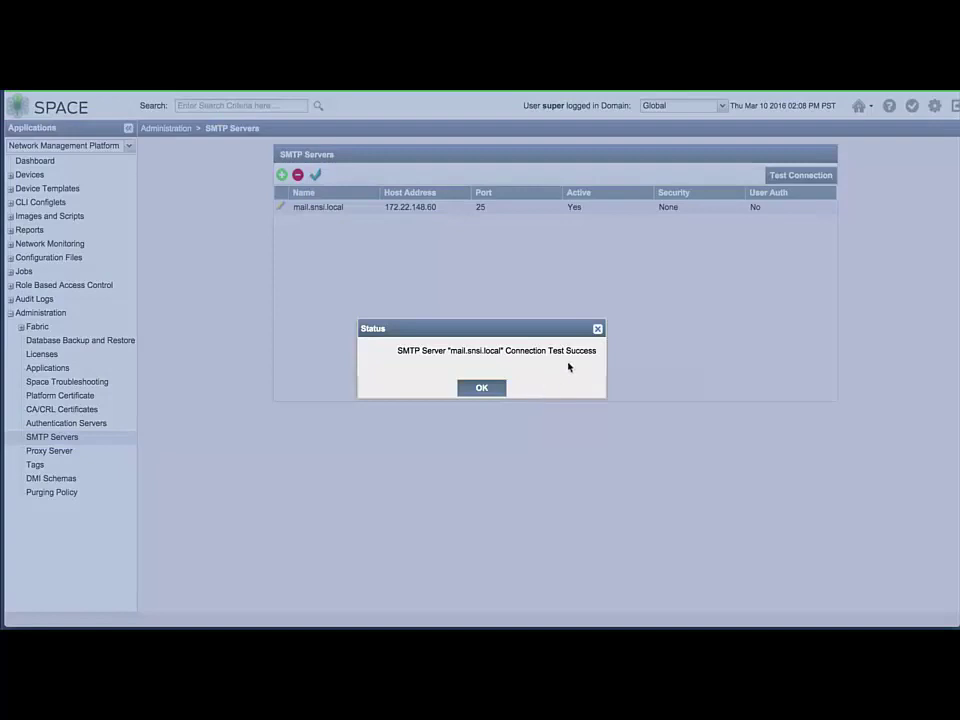
pyautogui.press('Return')
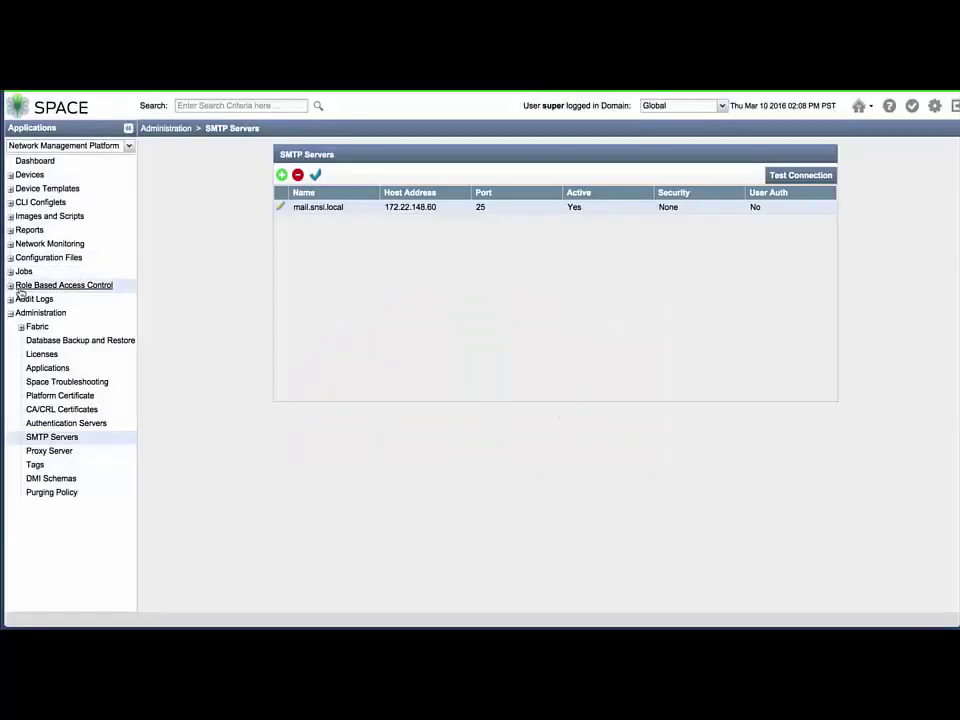
# Modify the super user to first name JunosSpace, last name SystemAdministrator, new e-mail, and save
pyautogui.click(11, 285)
pyautogui.click(48, 299)
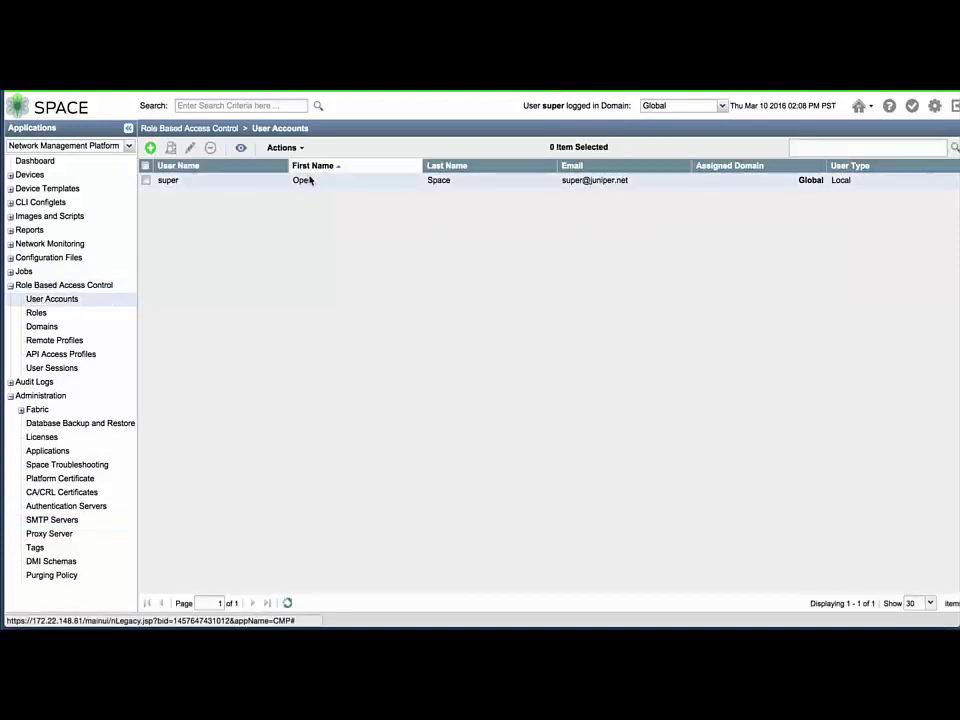
pyautogui.click(310, 180)
pyautogui.rightClick(310, 180)
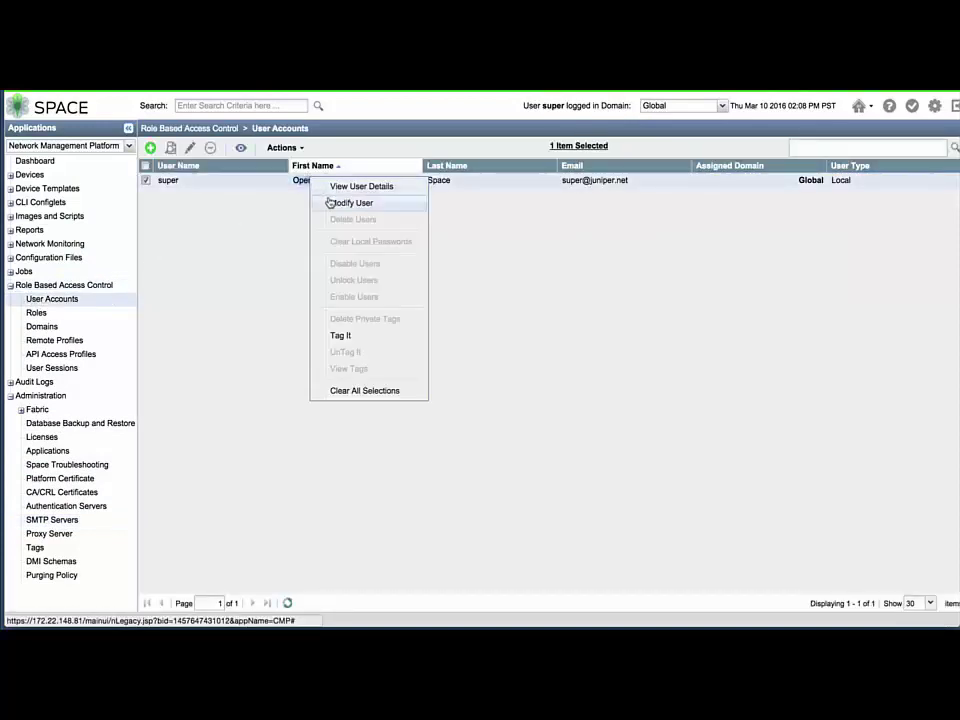
pyautogui.click(332, 203)
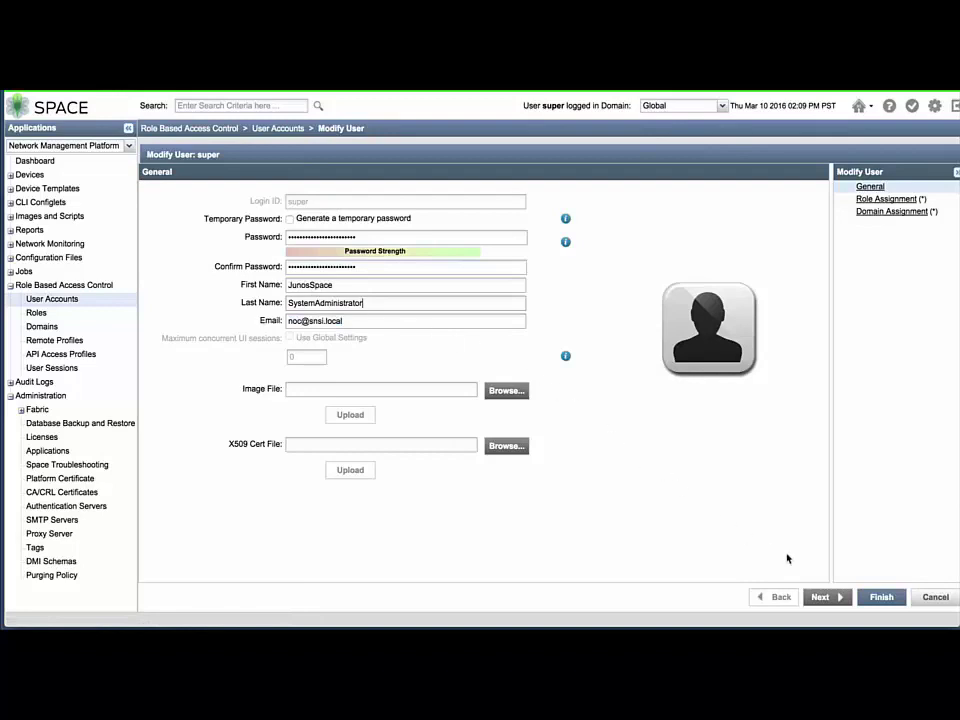
pyautogui.click(822, 600)
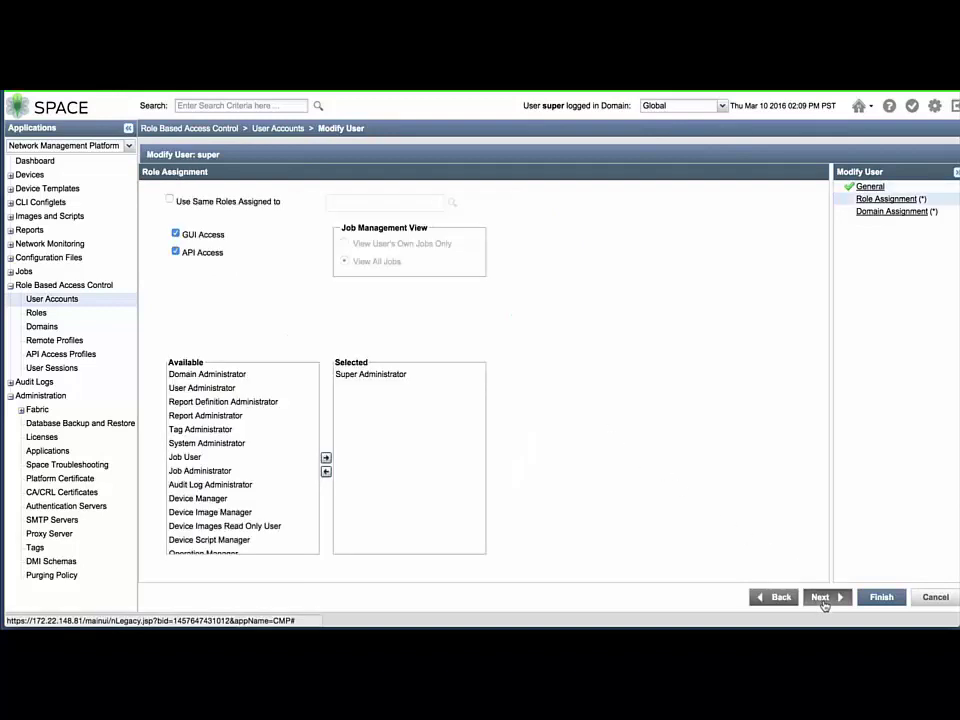
pyautogui.click(822, 600)
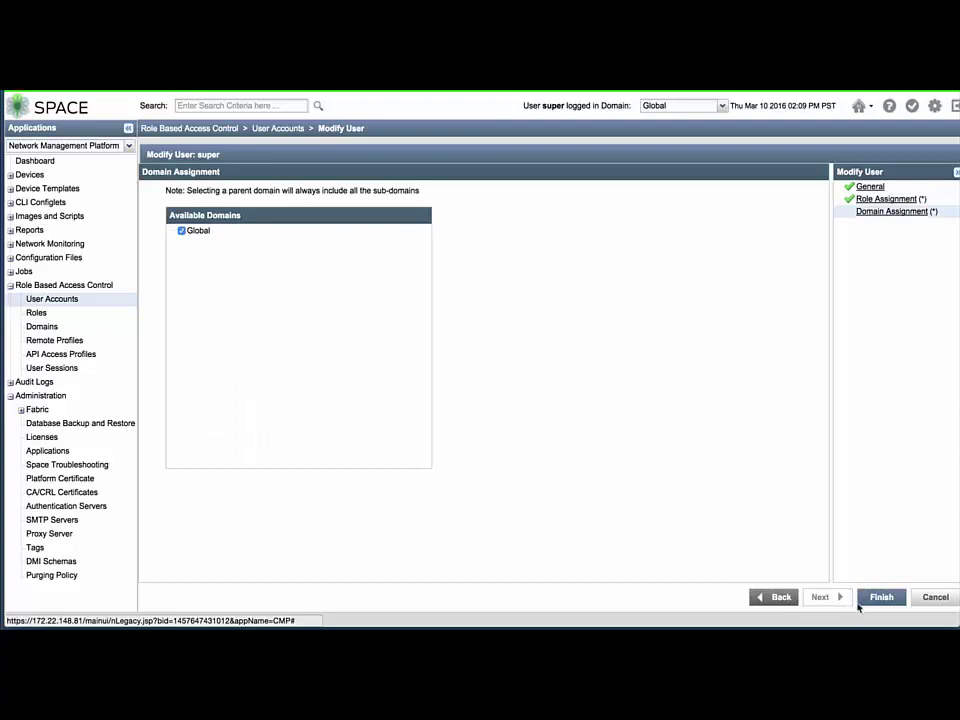
pyautogui.click(869, 604)
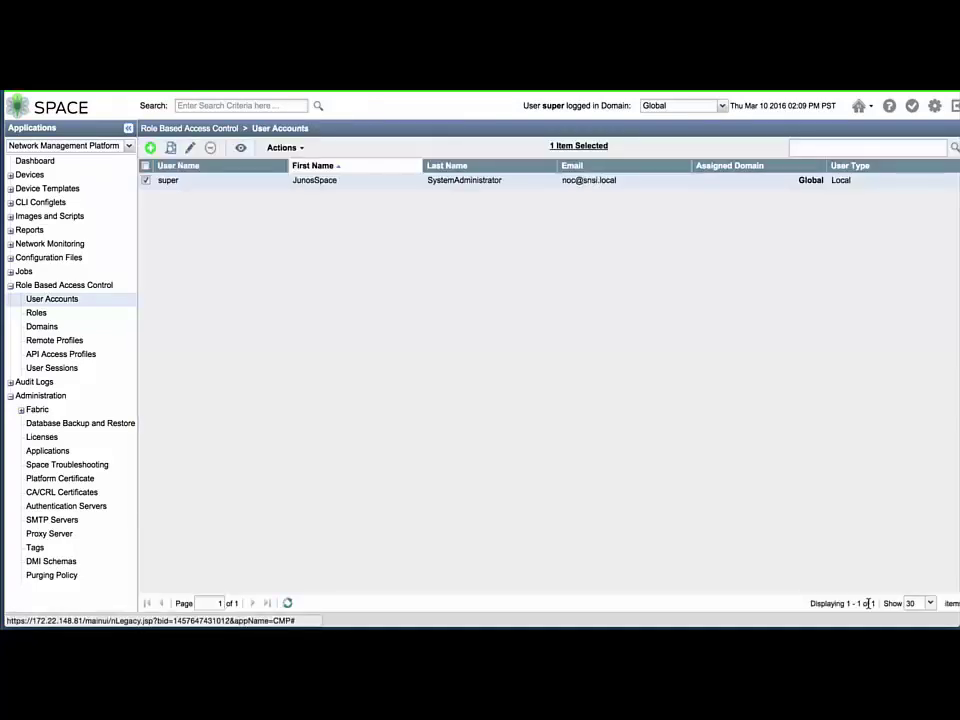
# Open the DMI Schemas list and select all 28 schemas
pyautogui.click(52, 563)
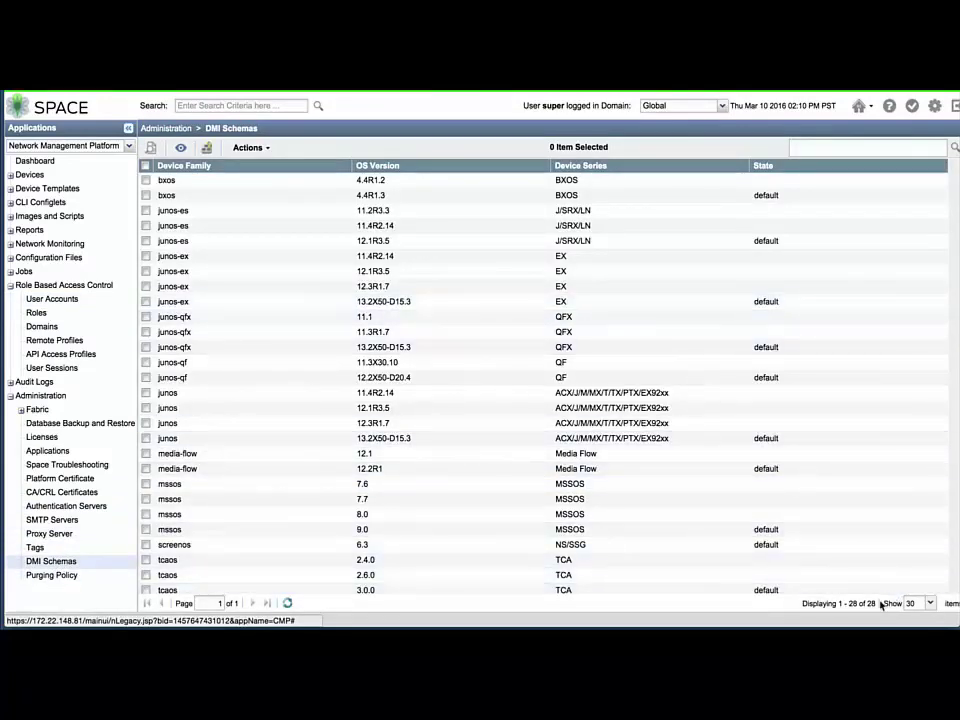
pyautogui.moveTo(875, 602); pyautogui.dragTo(803, 606)
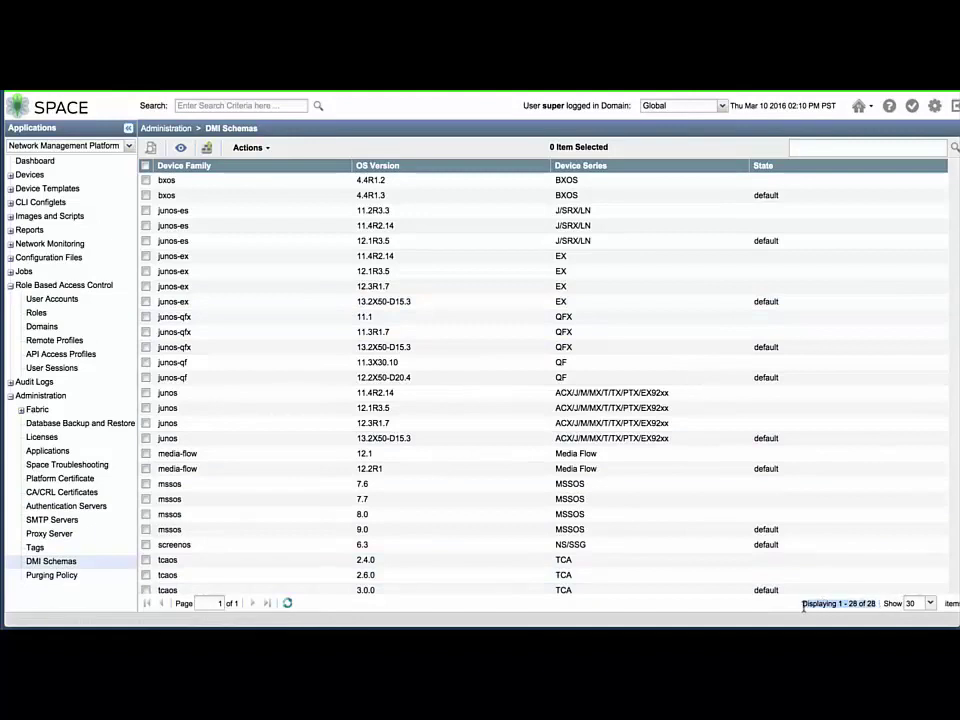
pyautogui.click(803, 606)
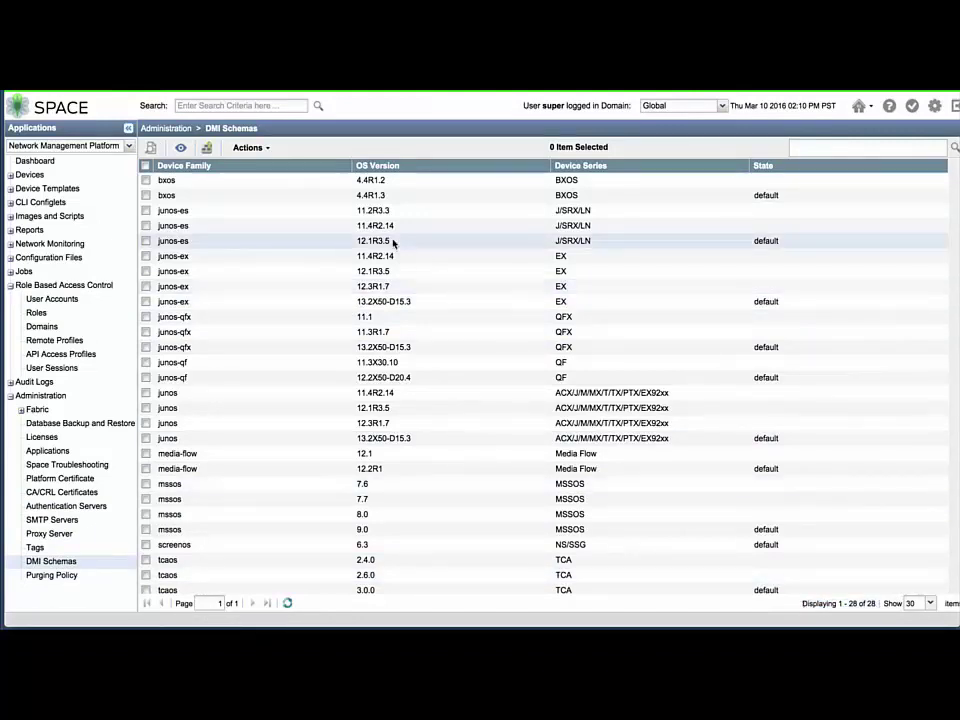
pyautogui.click(146, 166)
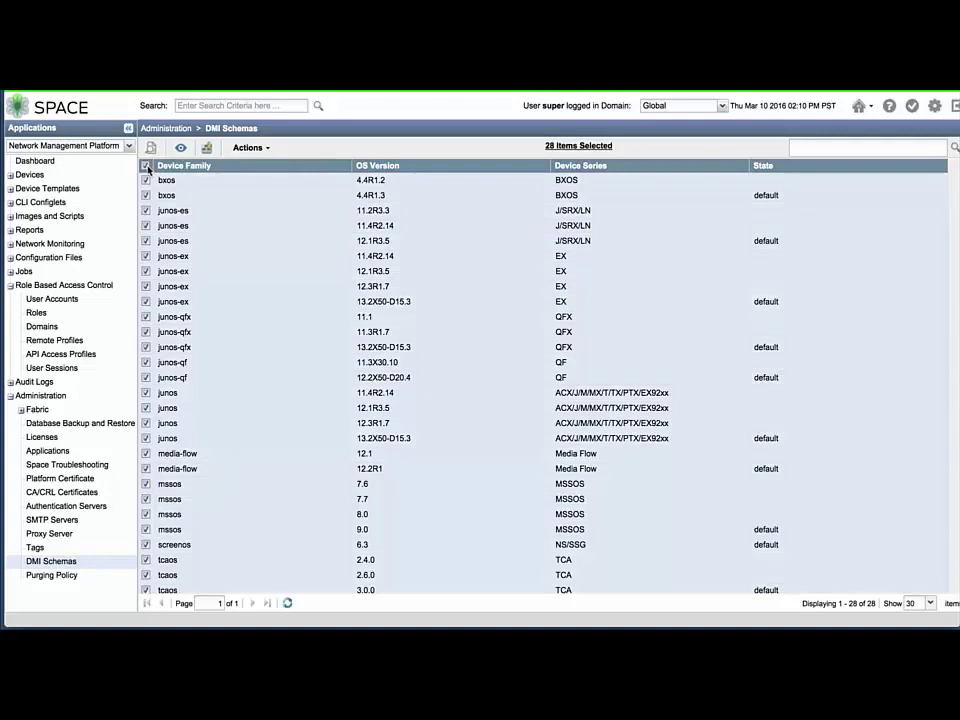
# Delete the seven unused schemas, leaving 15, and view the deletion job details
pyautogui.click(250, 150)
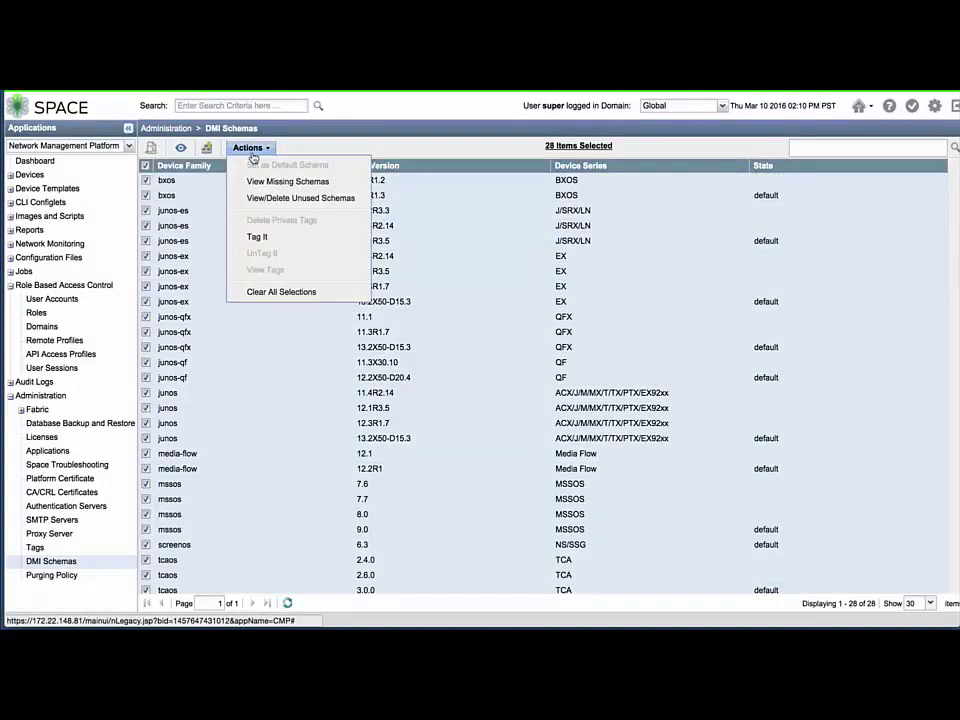
pyautogui.click(255, 198)
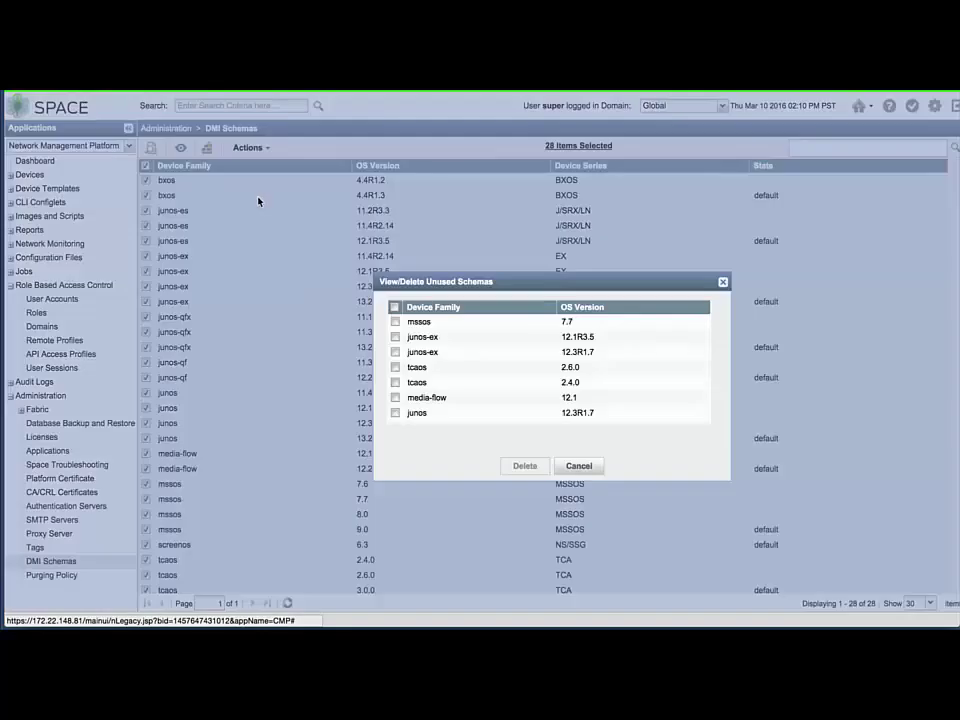
pyautogui.click(395, 307)
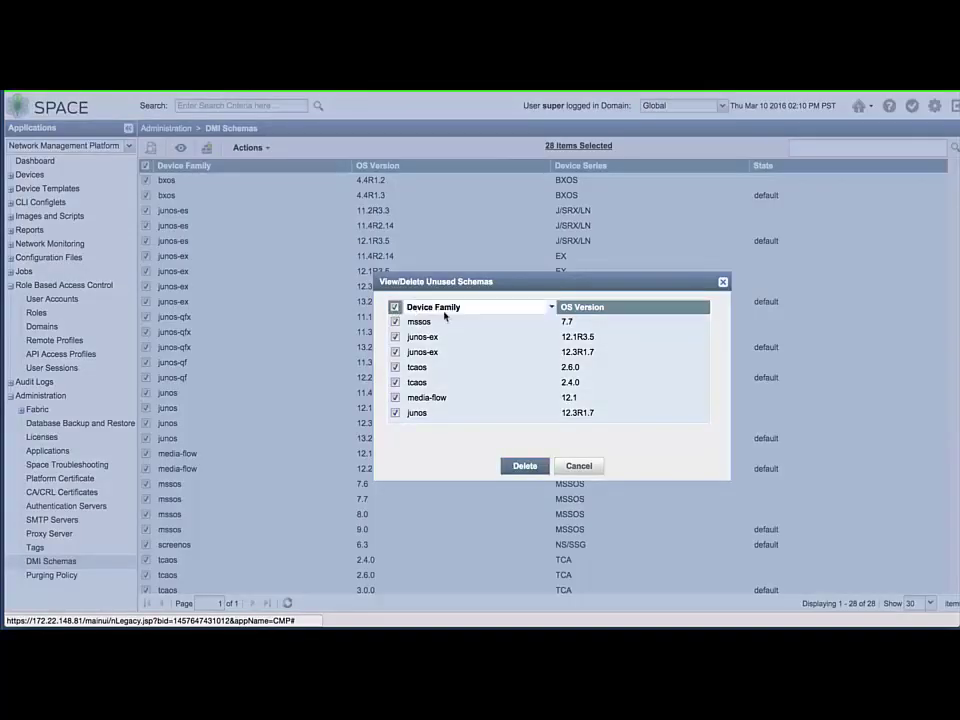
pyautogui.click(519, 464)
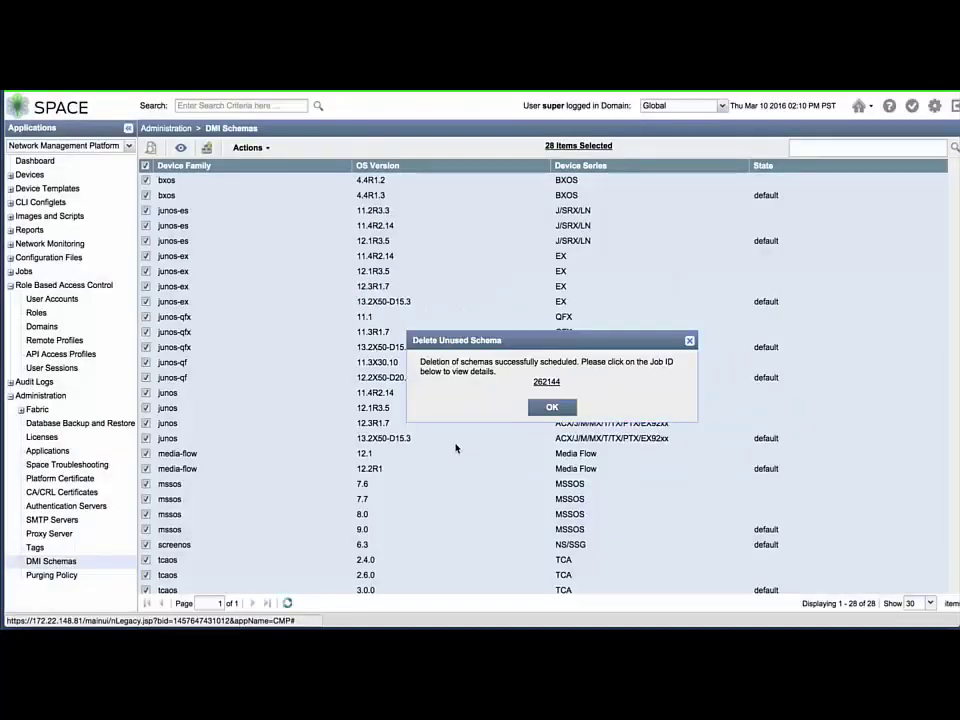
pyautogui.click(545, 382)
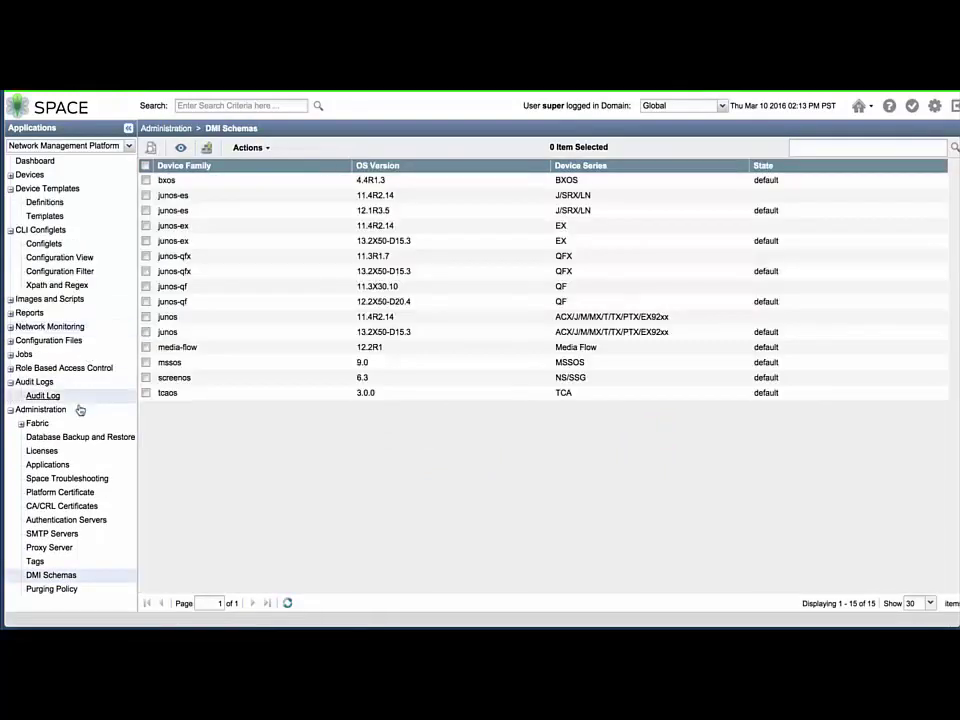
# Start a new database backup with the backup mode set to local
pyautogui.click(76, 443)
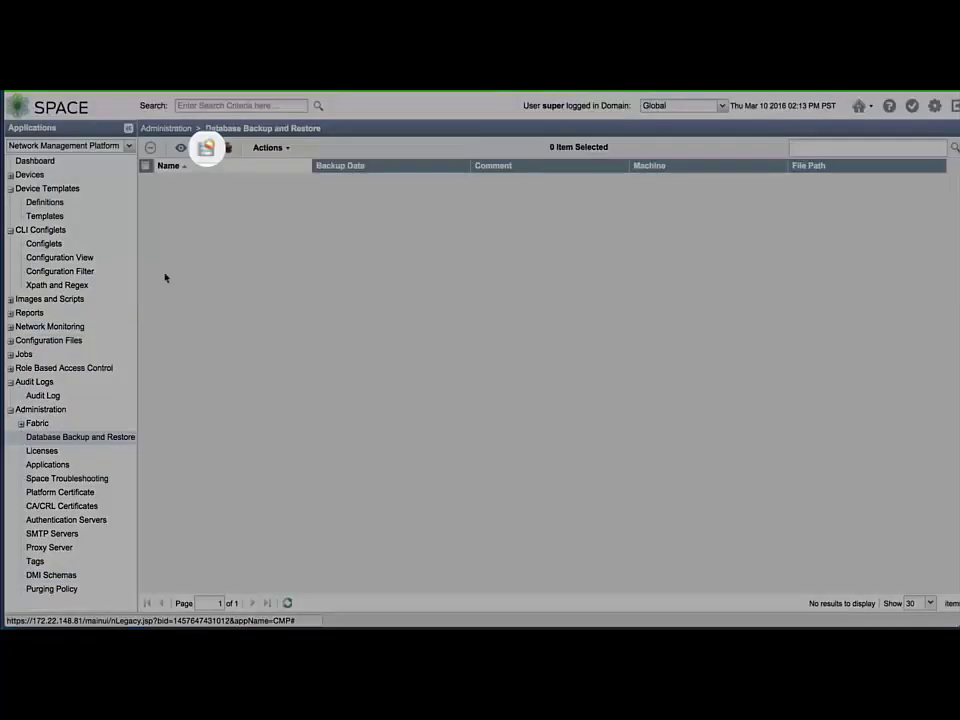
pyautogui.click(206, 148)
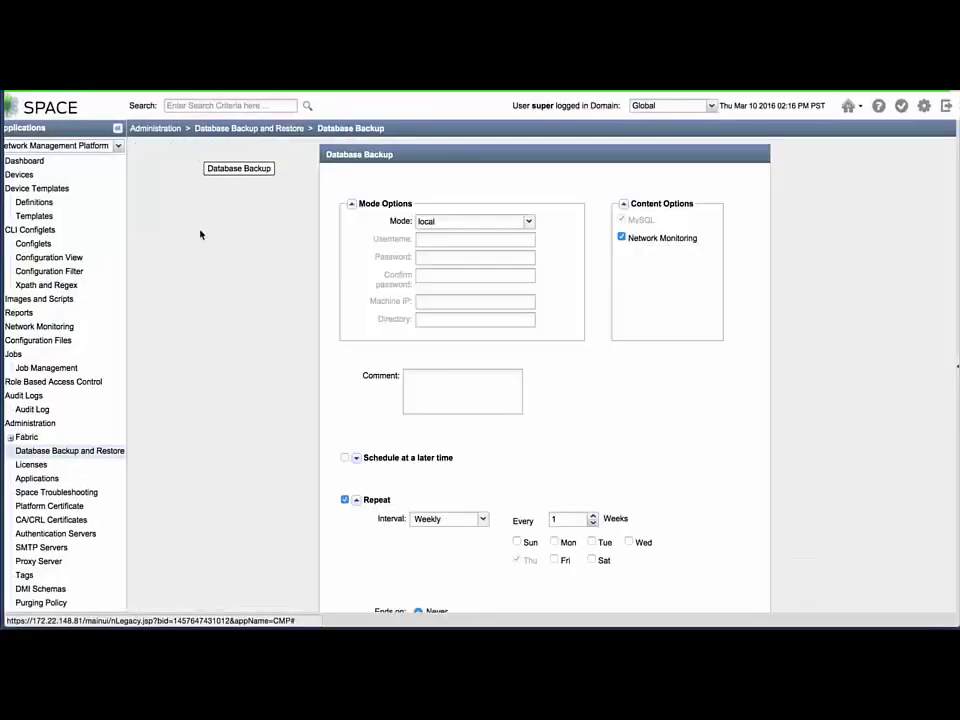
pyautogui.click(528, 221)
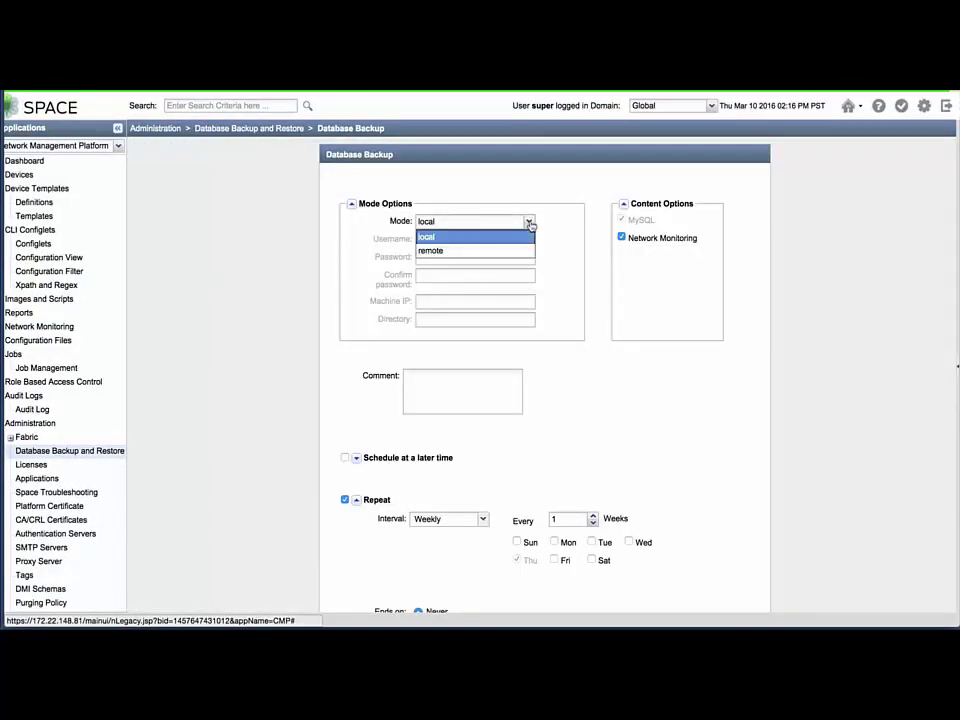
pyautogui.click(512, 252)
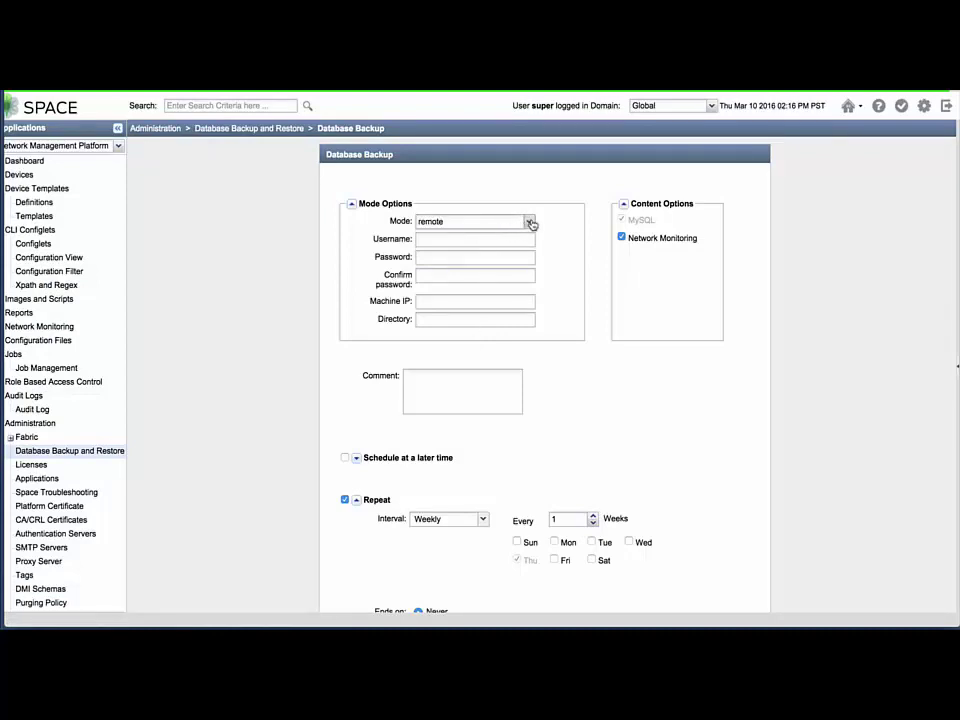
pyautogui.click(528, 221)
pyautogui.click(514, 238)
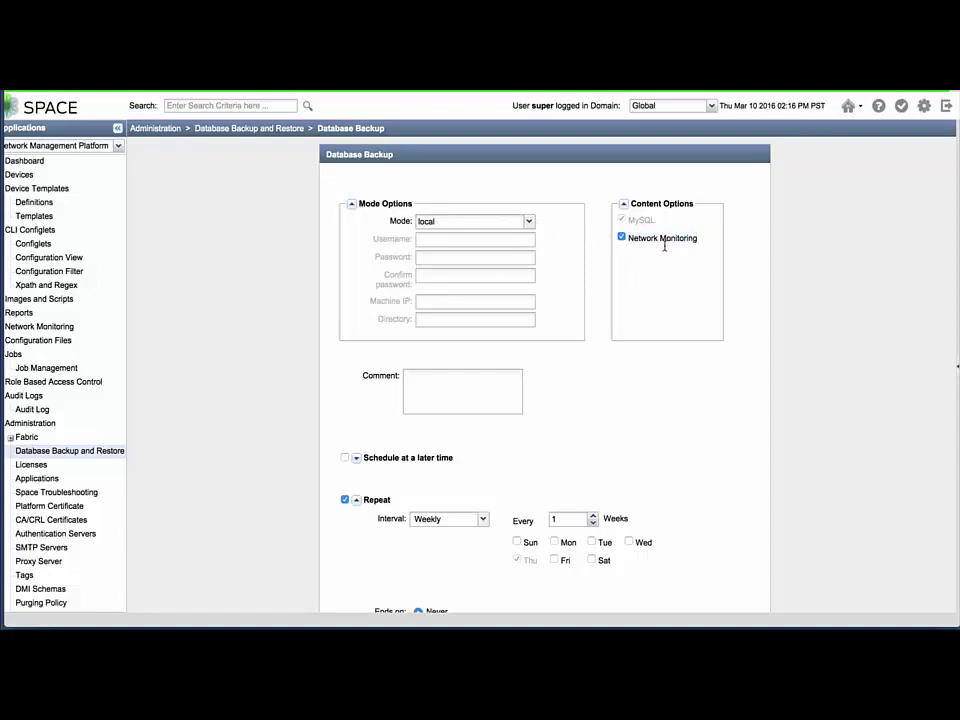
pyautogui.scroll(-2, 576, 368)
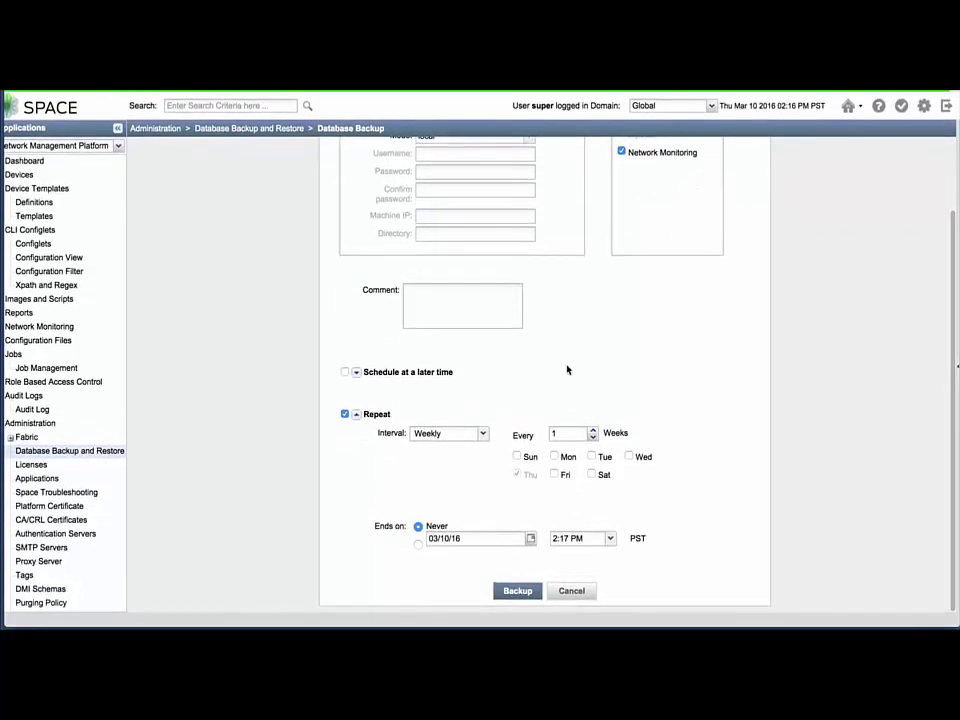
# Schedule the backup to start 03/13/16 at 12:00 AM, repeating every Sunday only
pyautogui.click(345, 372)
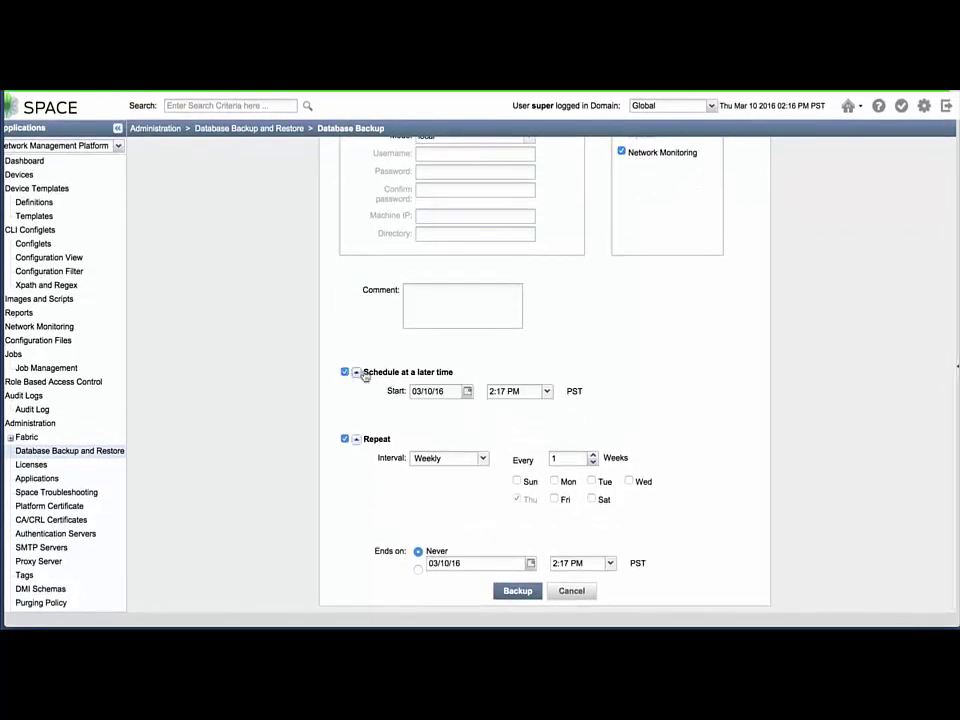
pyautogui.click(467, 391)
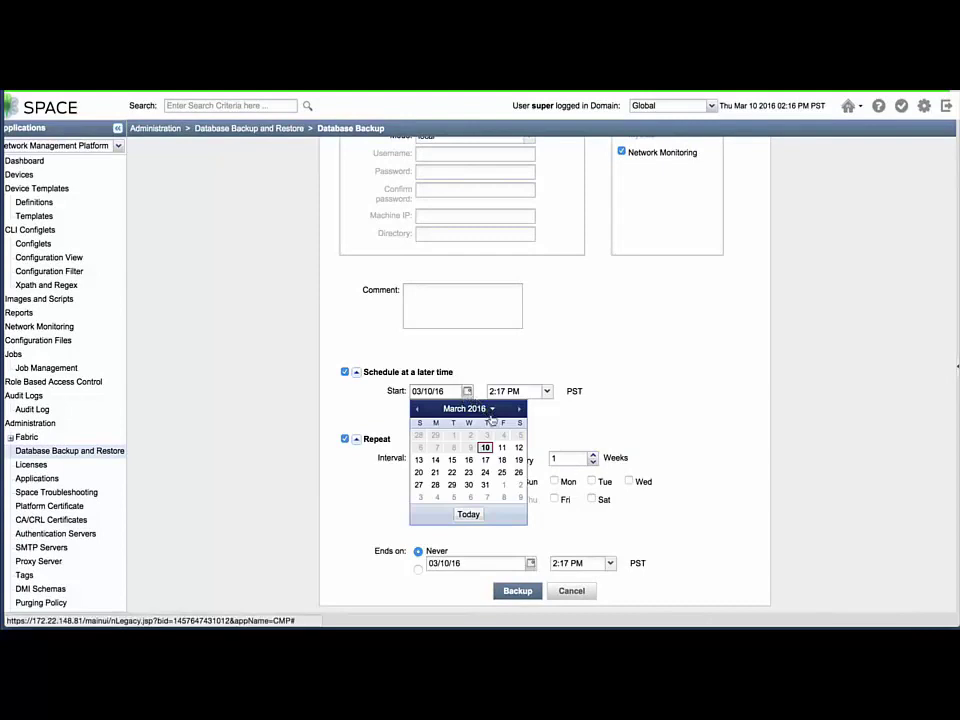
pyautogui.click(418, 459)
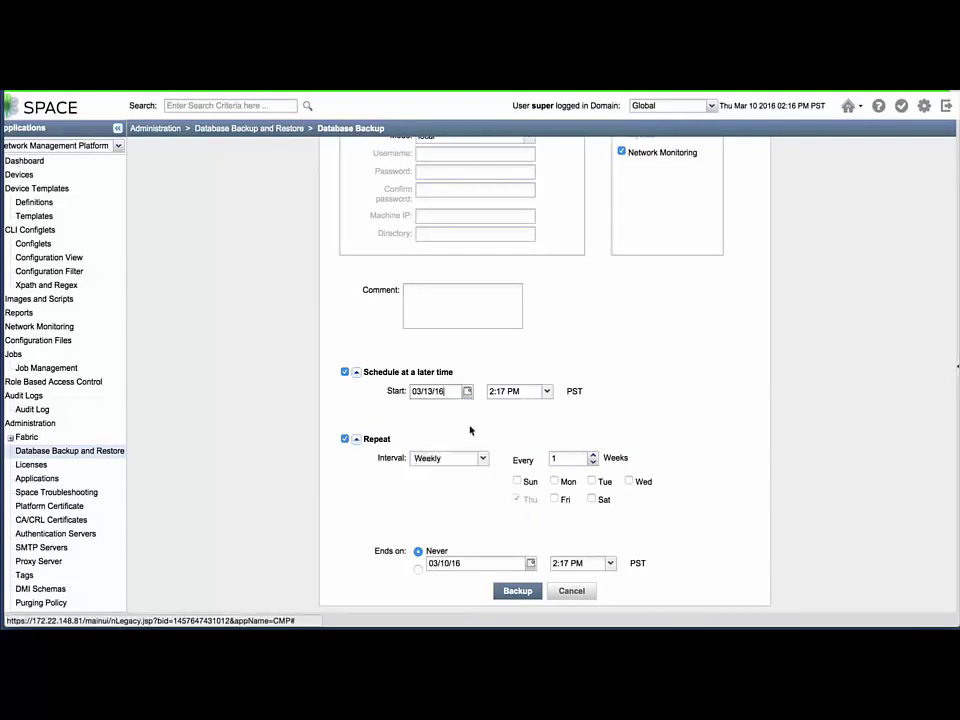
pyautogui.click(547, 391)
pyautogui.click(543, 404)
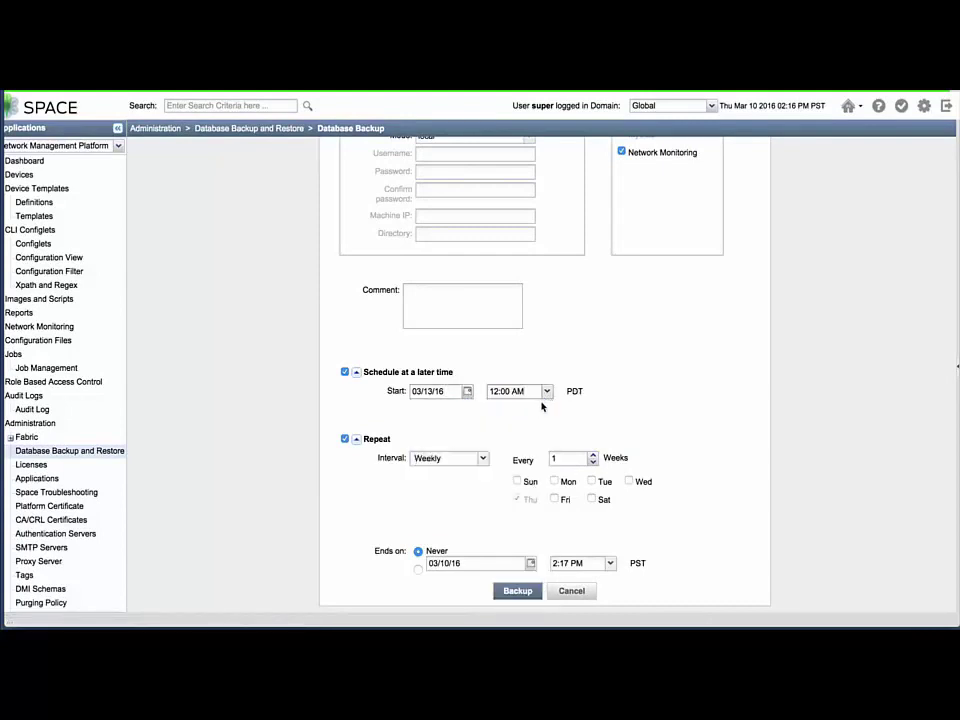
pyautogui.click(517, 481)
pyautogui.click(517, 499)
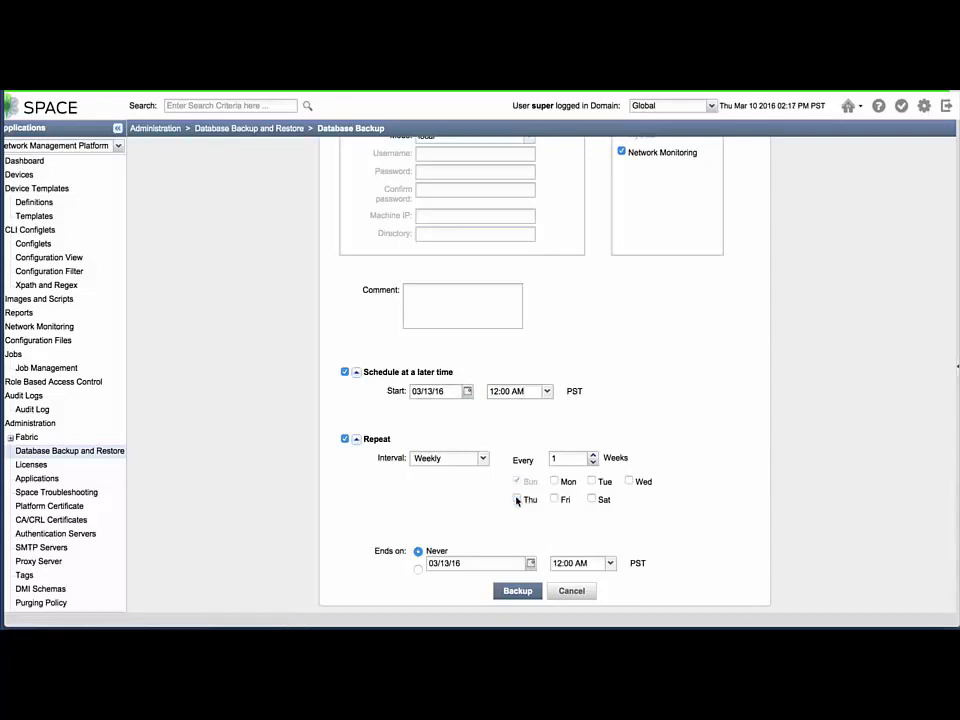
# Submit and confirm the scheduled backup, then view job 262160
pyautogui.scroll(-1, 715, 431)
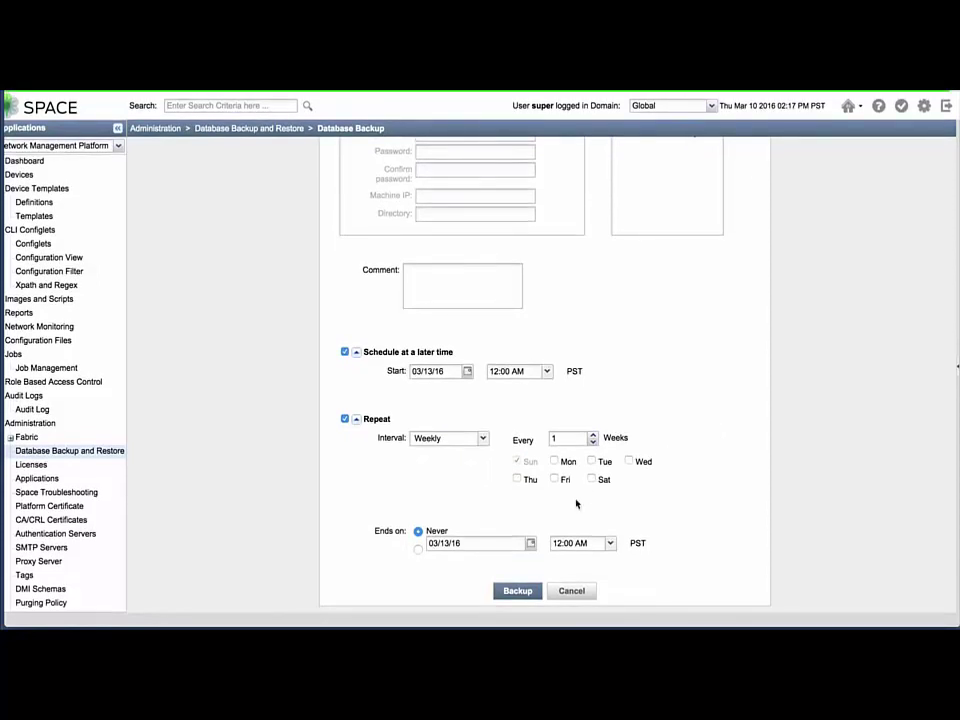
pyautogui.click(517, 591)
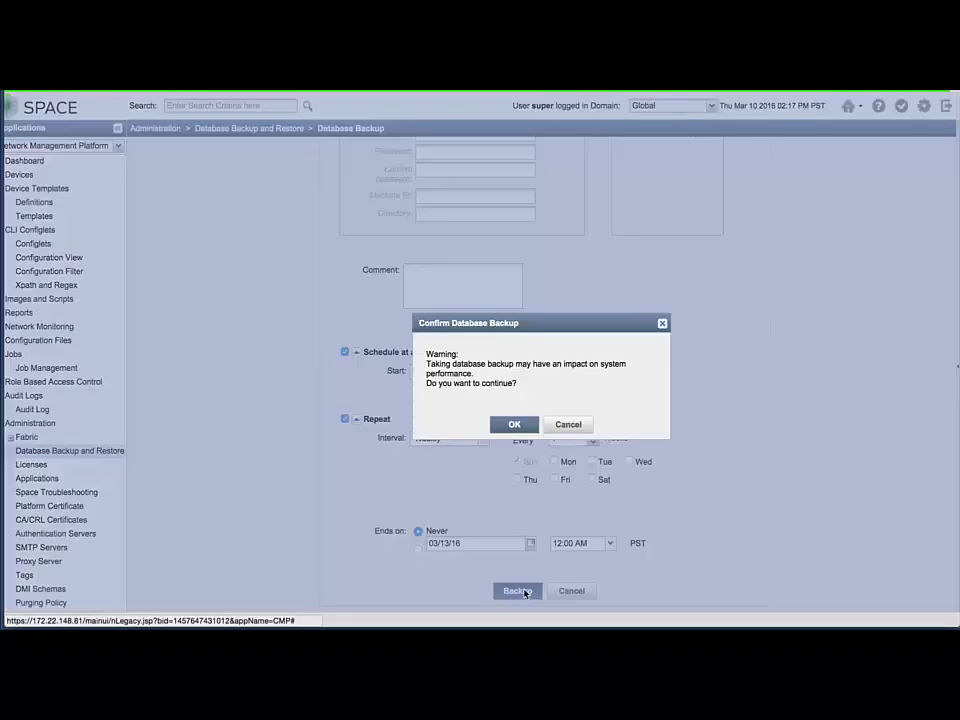
pyautogui.click(524, 426)
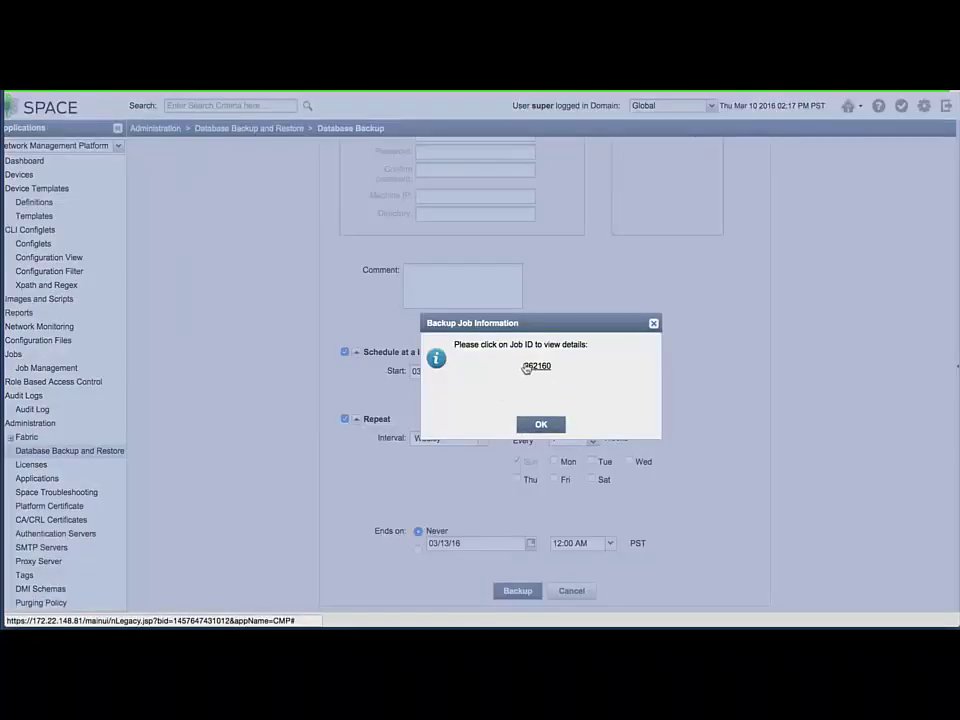
pyautogui.click(530, 367)
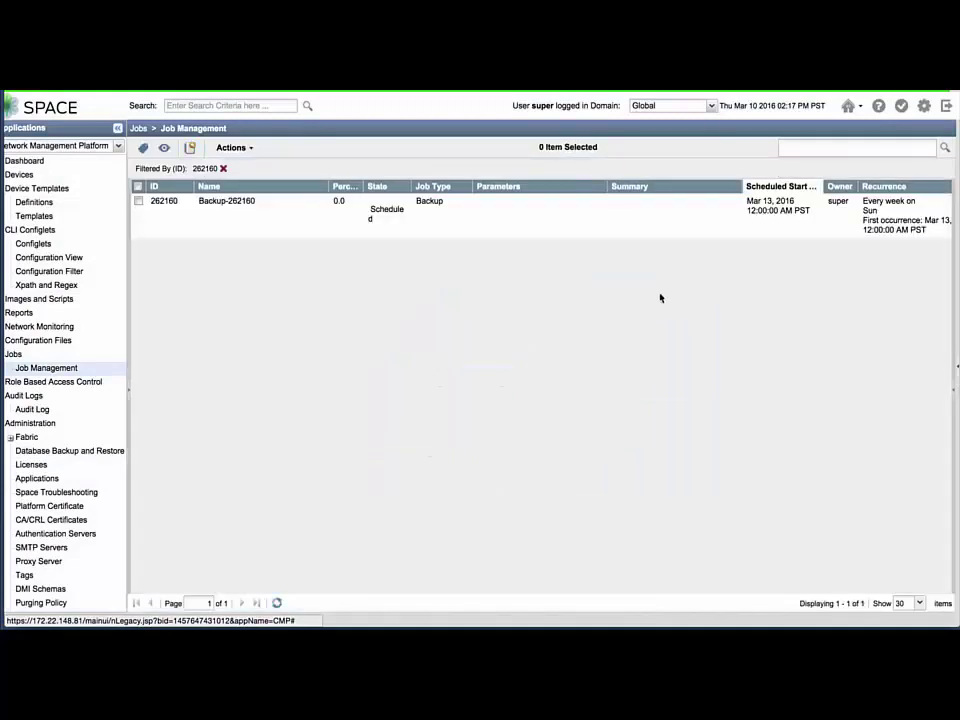
# Inspect job 262160's weekly recurrence details, then switch to the Service Now application
pyautogui.click(371, 215)
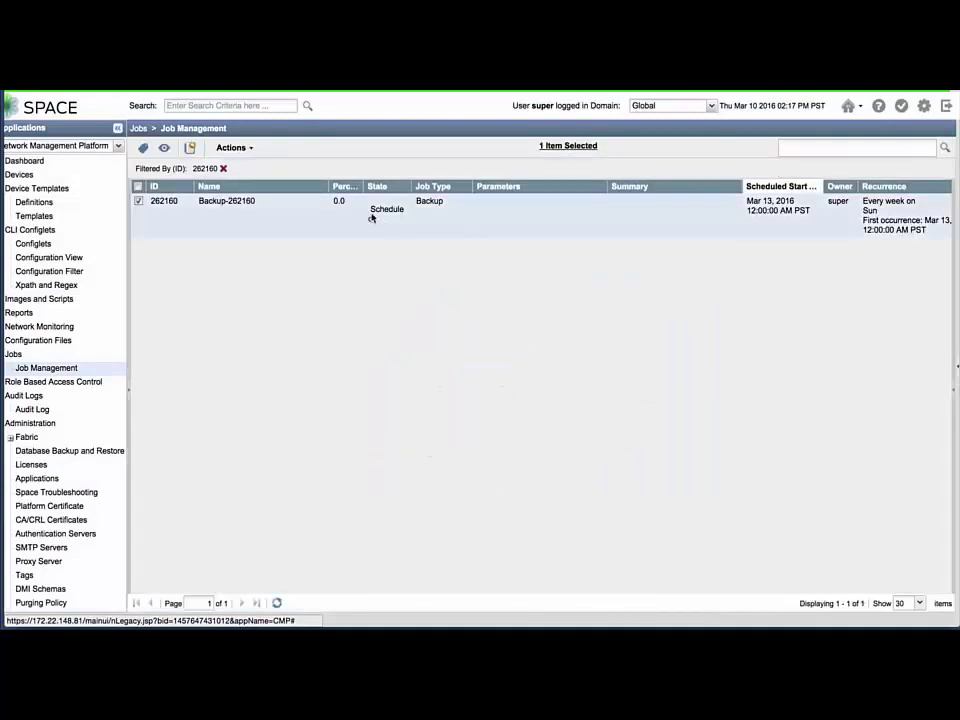
pyautogui.hscroll(3, 786, 265)
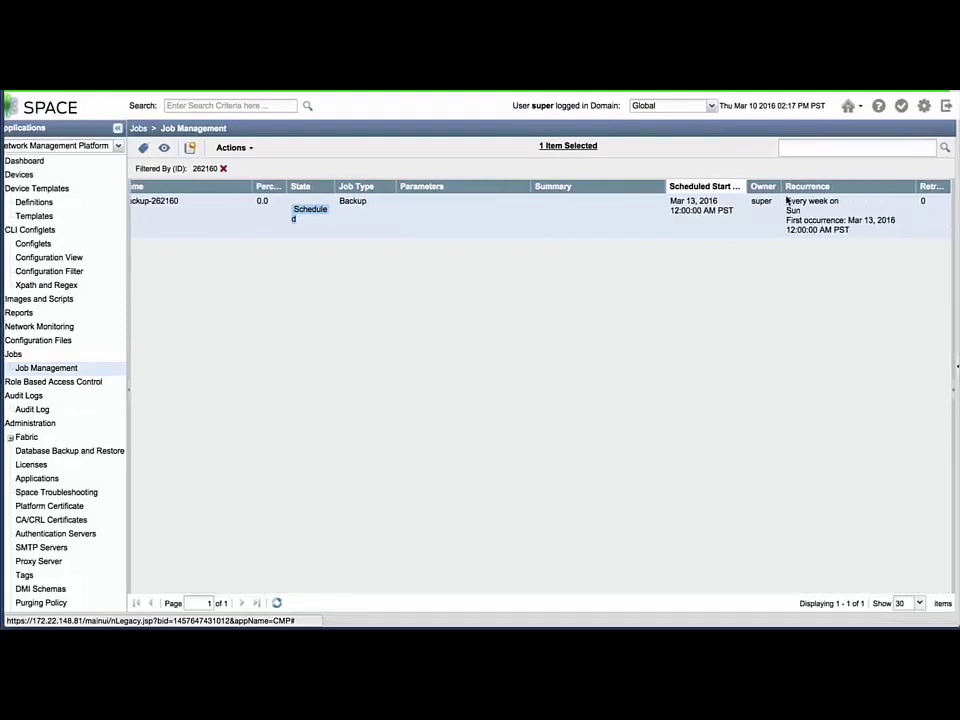
pyautogui.moveTo(787, 201); pyautogui.dragTo(855, 238)
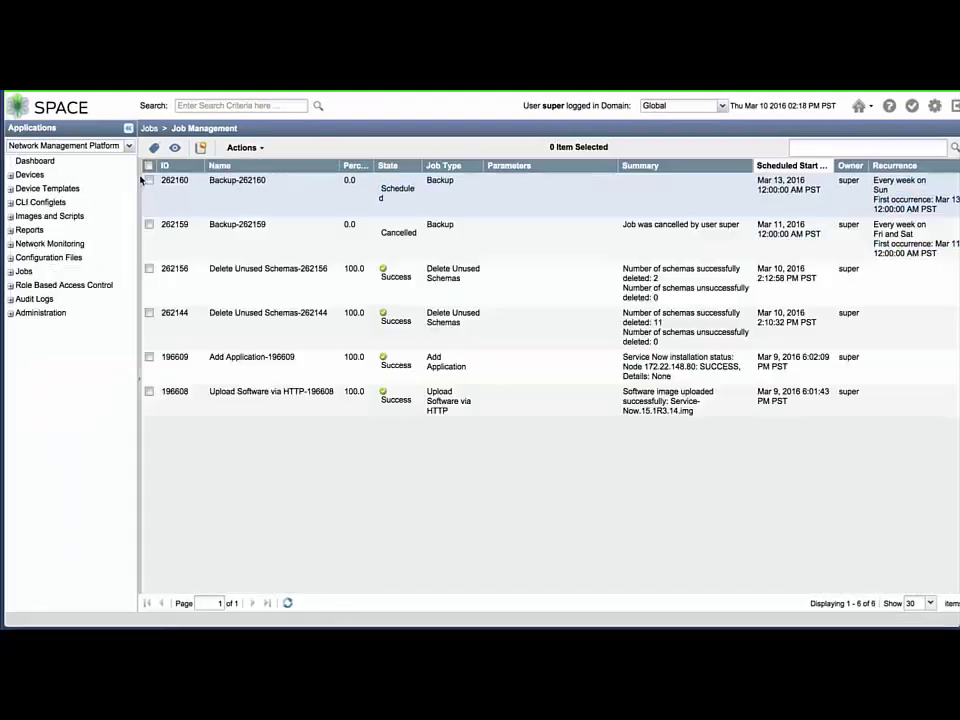
pyautogui.click(150, 149)
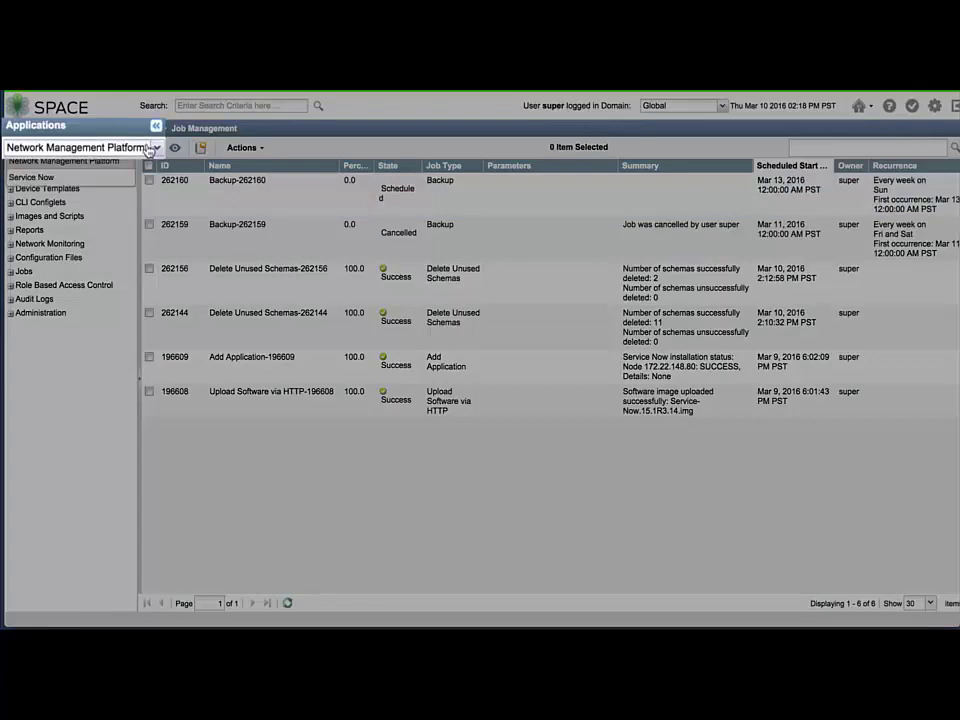
pyautogui.click(114, 178)
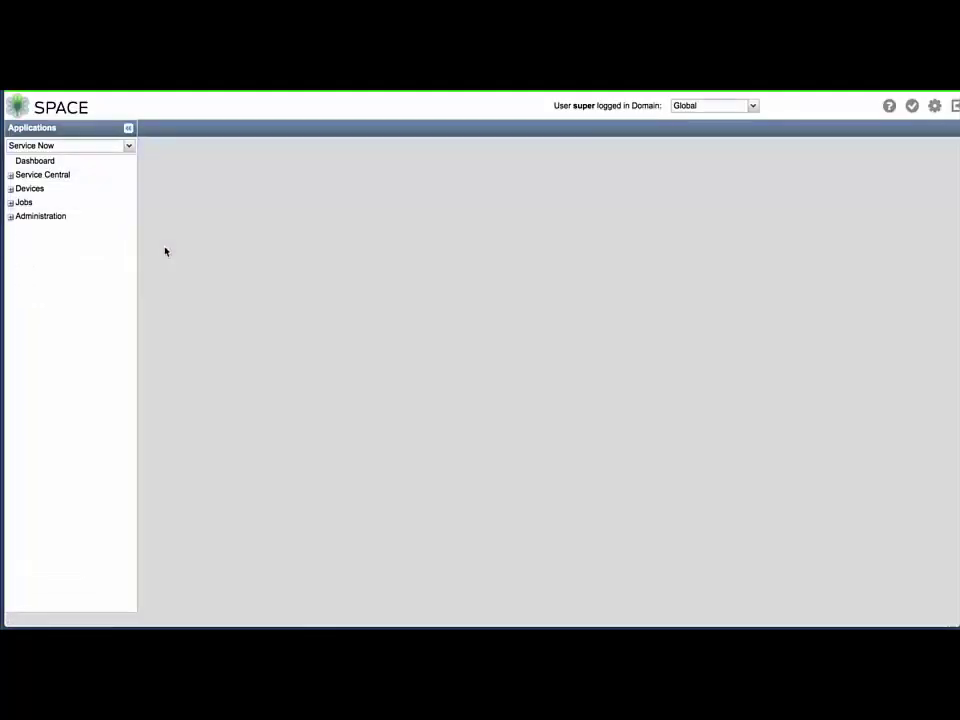
# Go to Administration > Organizations and open the Add Organization form
pyautogui.click(11, 217)
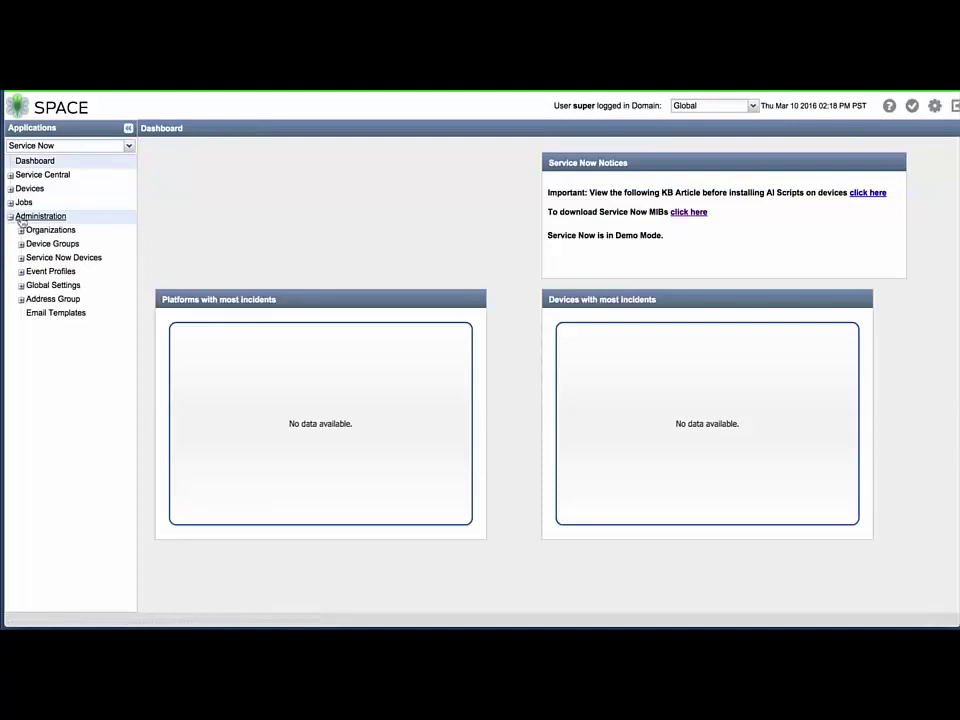
pyautogui.click(44, 231)
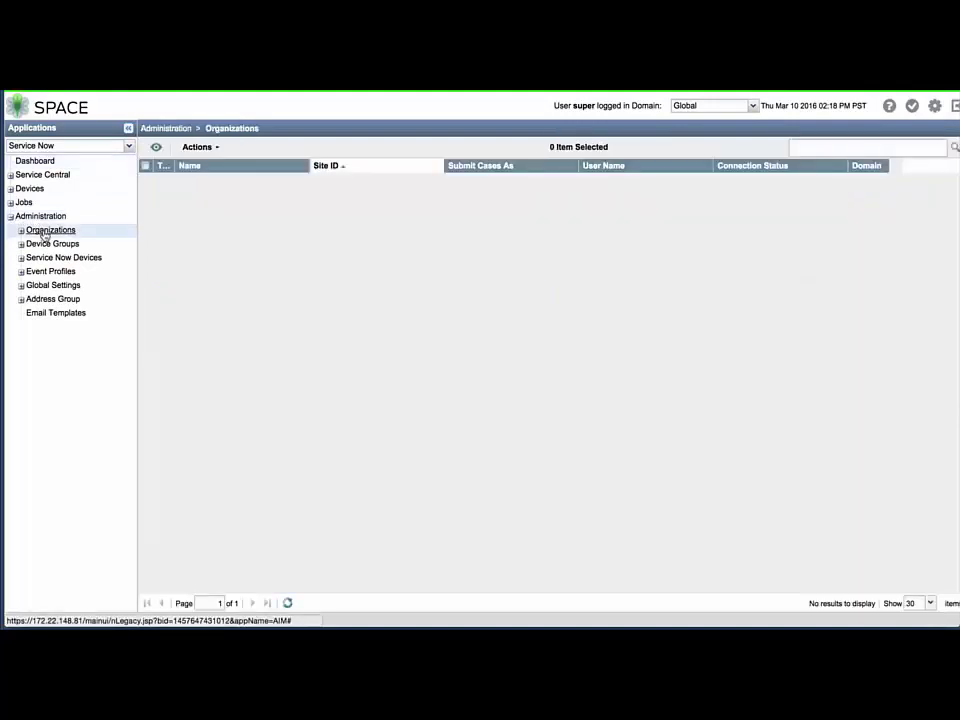
pyautogui.click(22, 231)
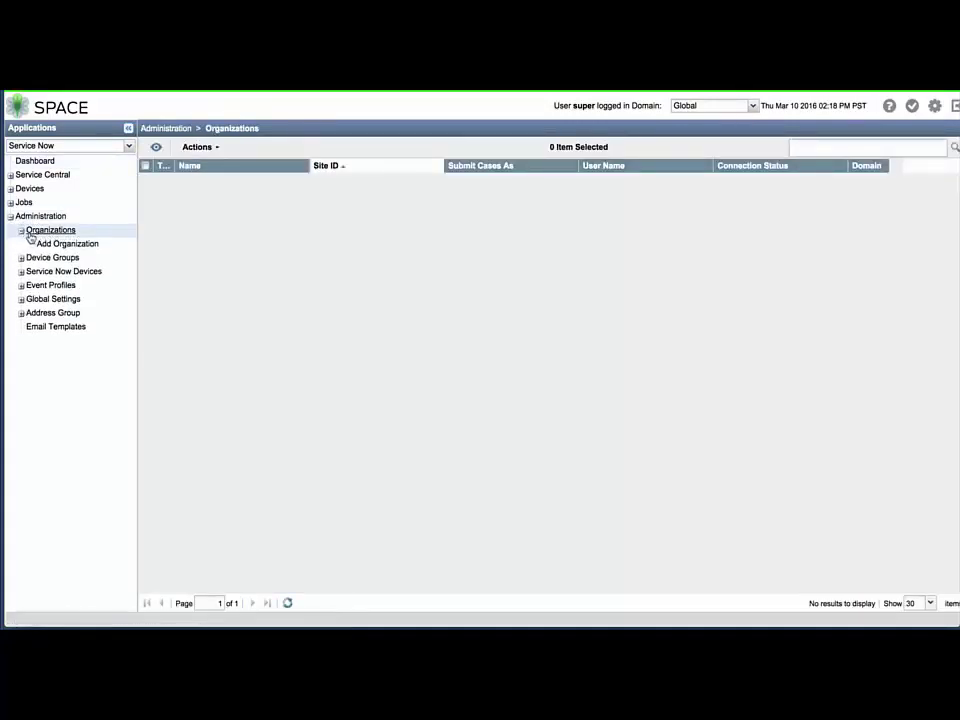
pyautogui.click(42, 244)
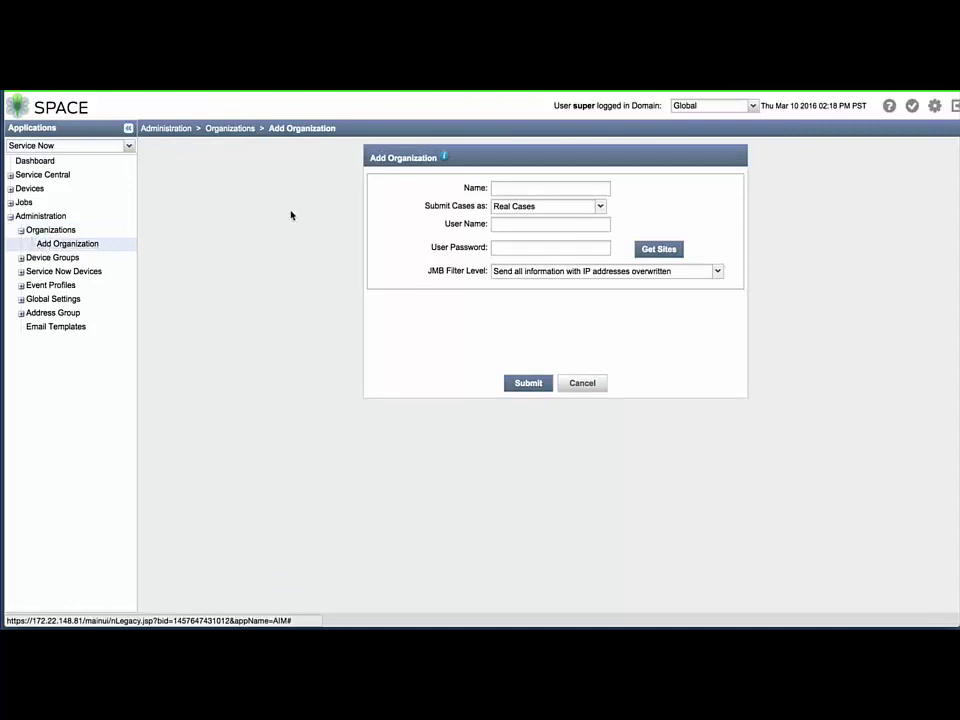
pyautogui.click(497, 187)
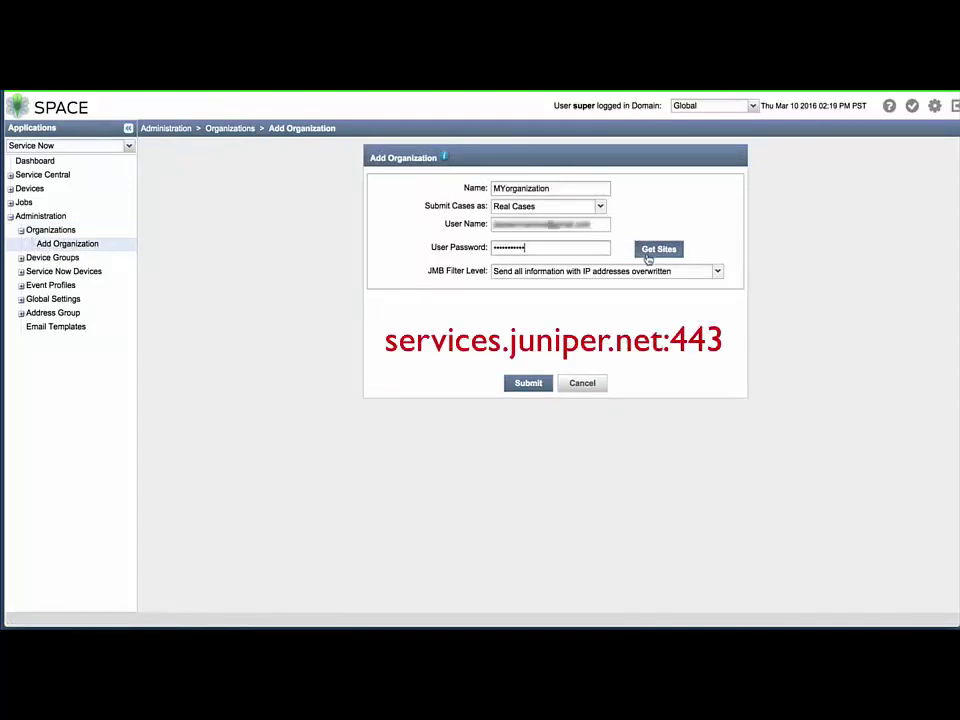
pyautogui.click(650, 252)
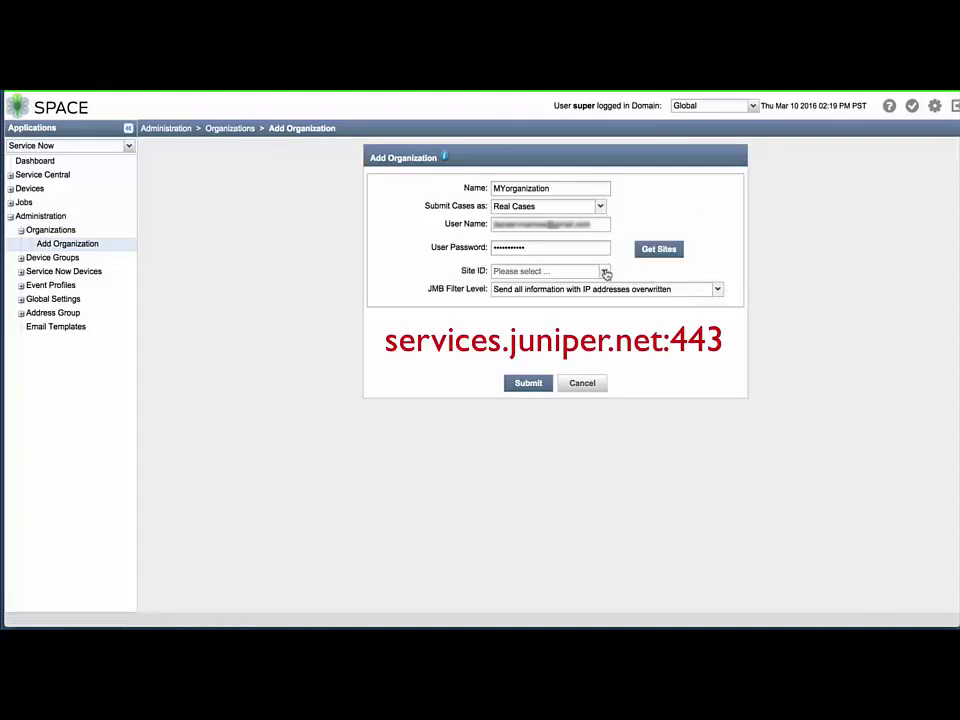
pyautogui.click(604, 271)
pyautogui.click(583, 288)
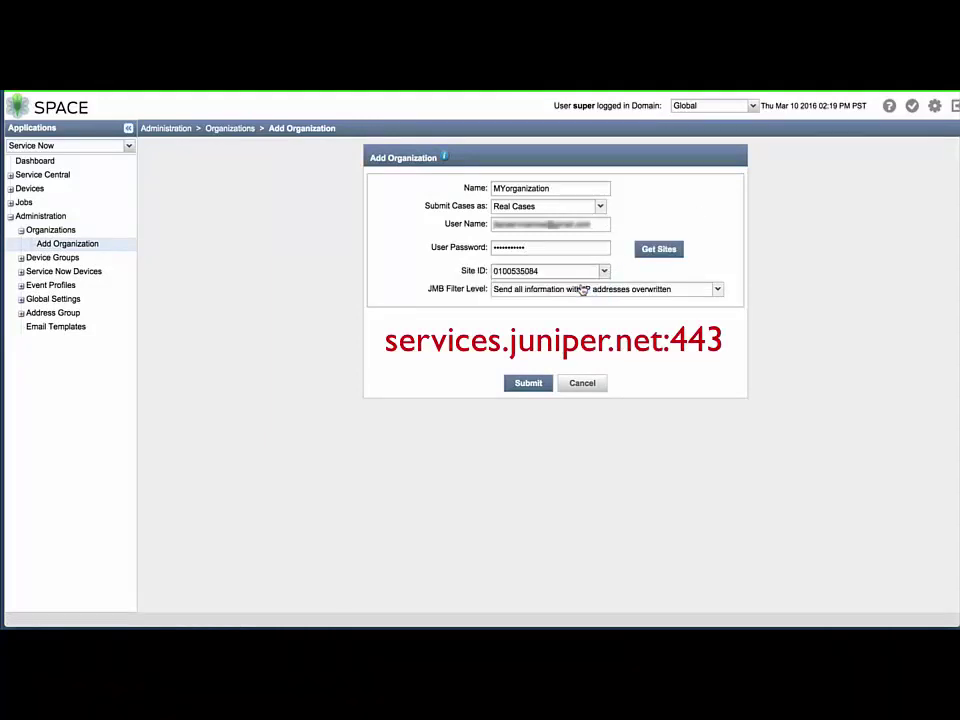
pyautogui.click(583, 289)
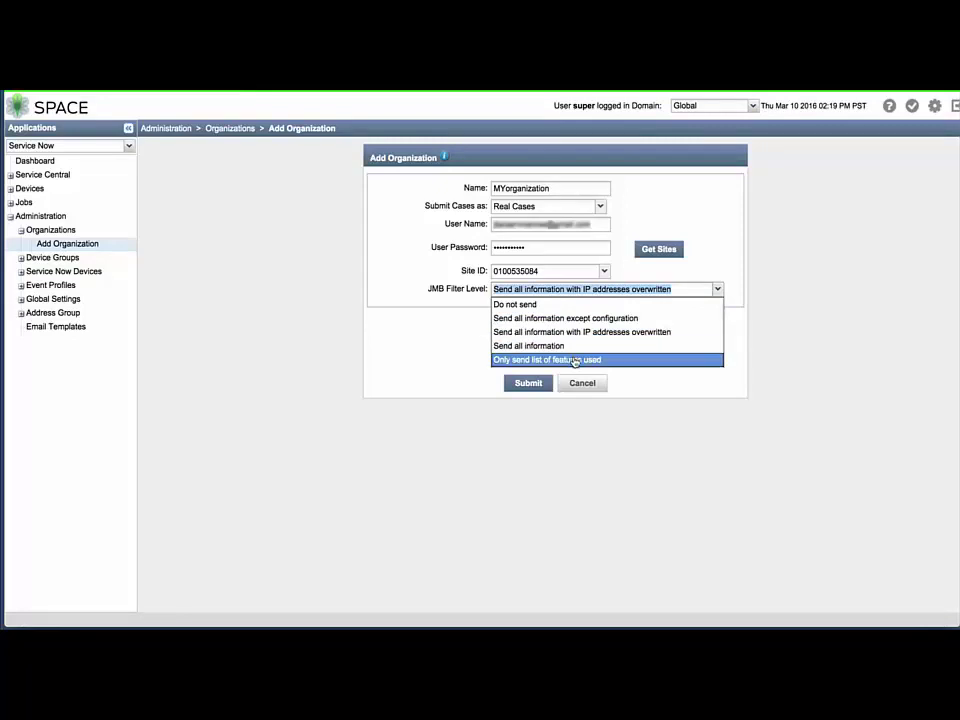
pyautogui.click(575, 350)
pyautogui.click(543, 383)
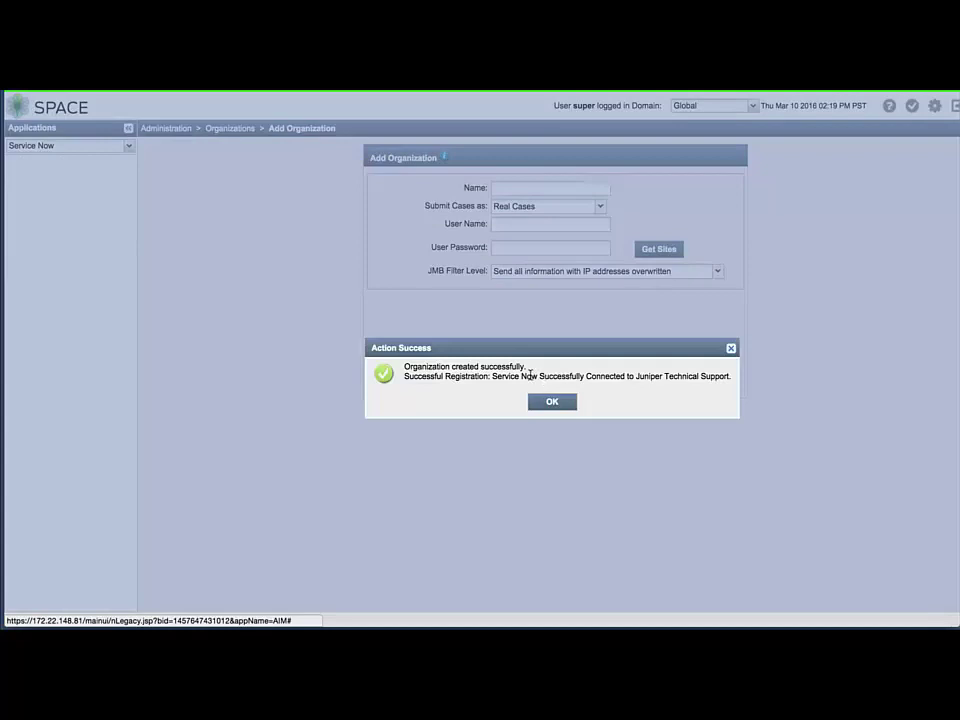
pyautogui.click(550, 402)
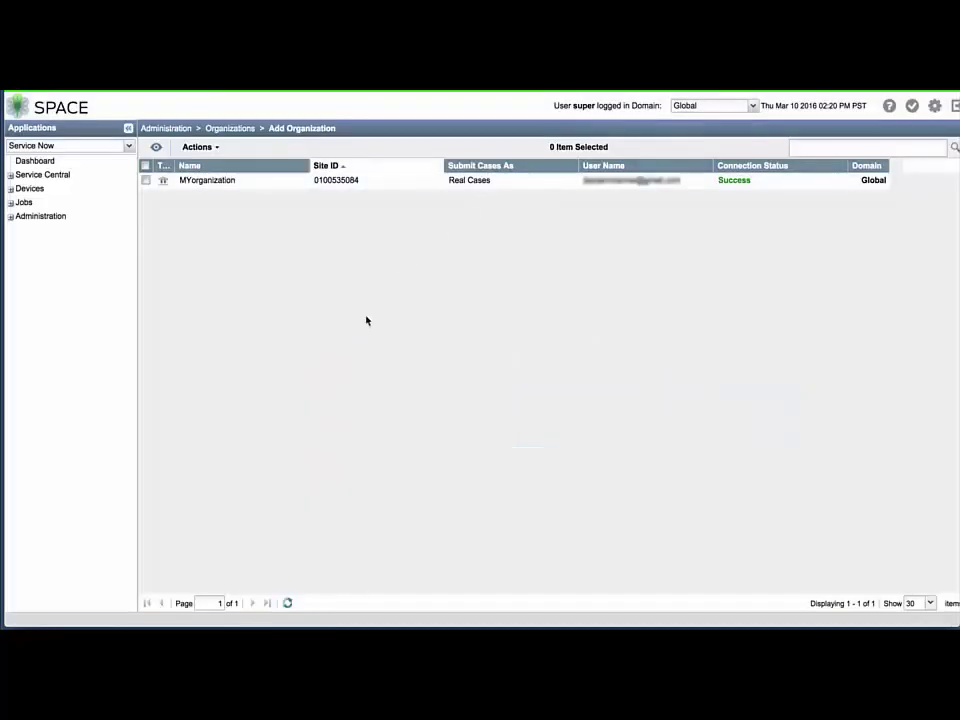
# Set device snapshot purge time to 30 days in Global Settings, then open the Incidents list
pyautogui.click(13, 217)
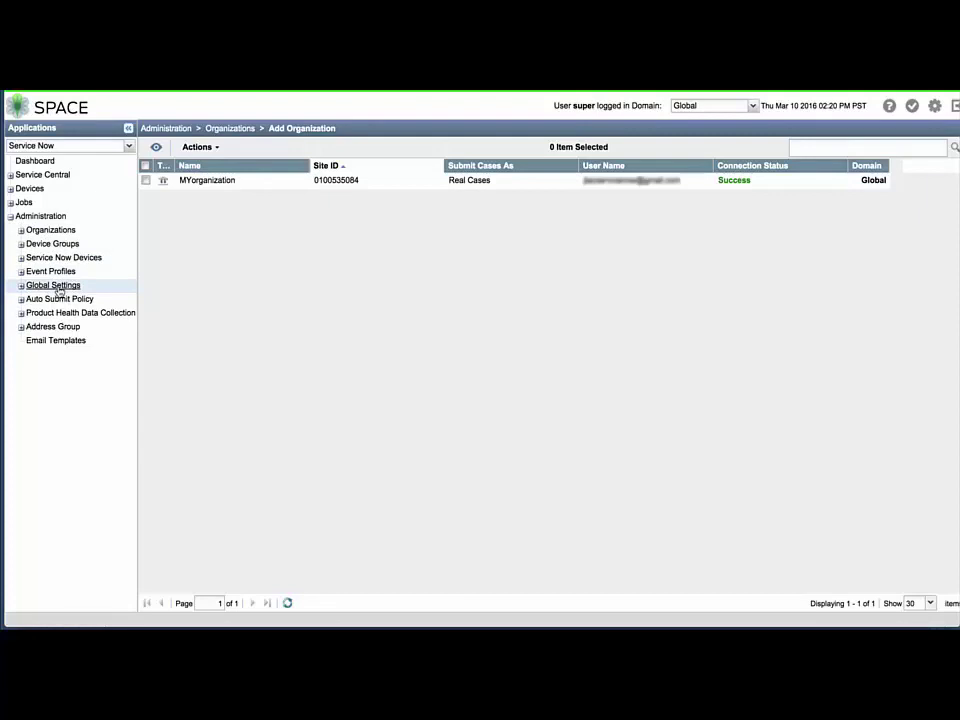
pyautogui.click(55, 286)
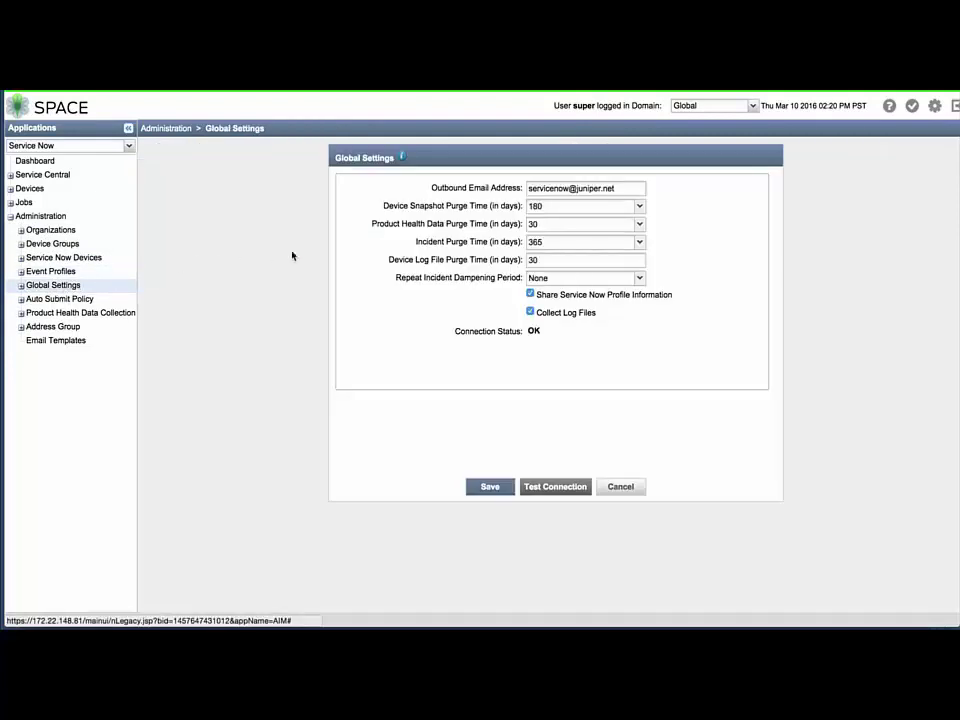
pyautogui.click(639, 207)
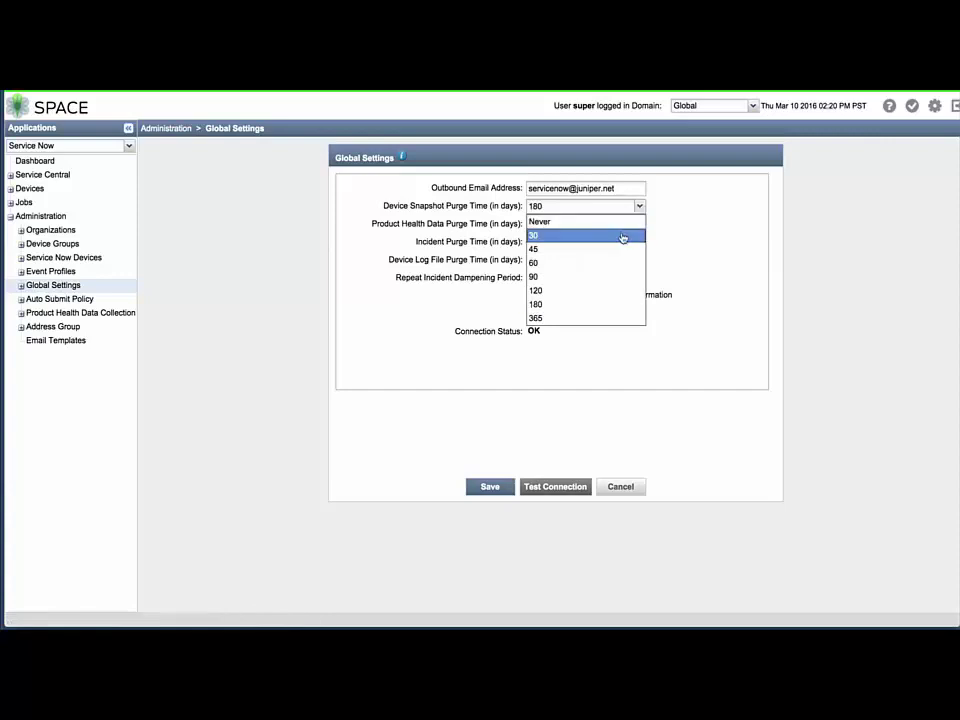
pyautogui.click(621, 235)
pyautogui.click(639, 242)
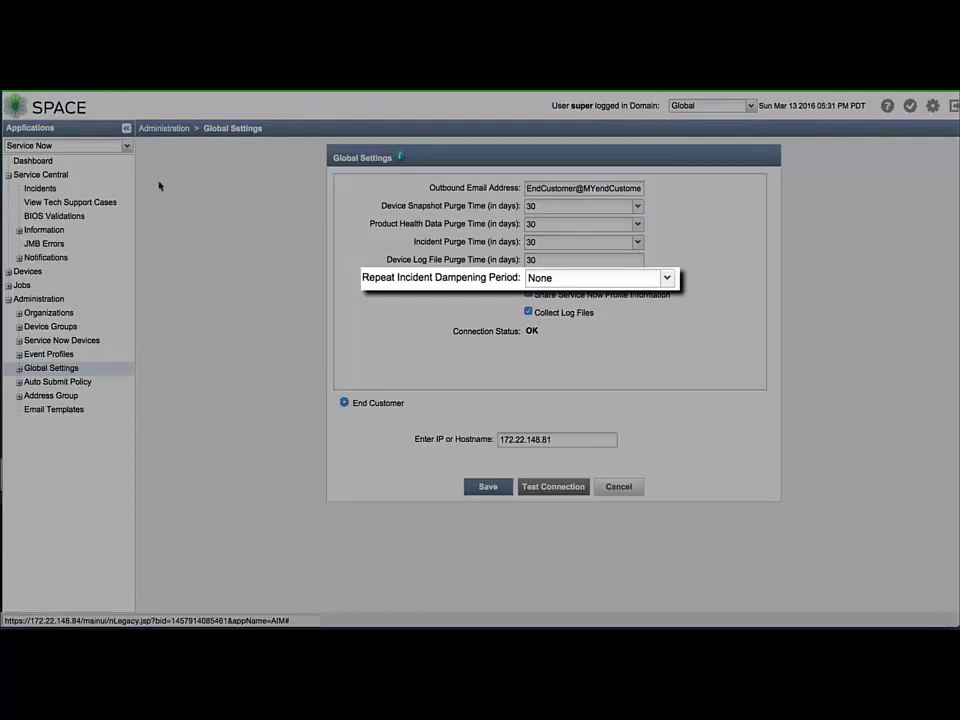
pyautogui.click(128, 189)
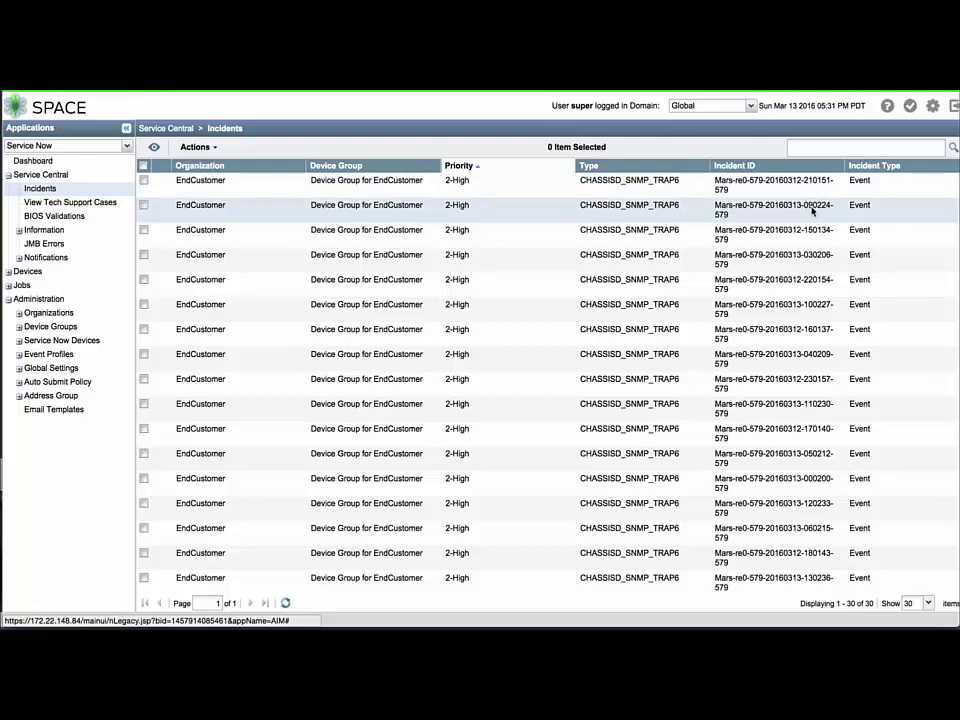
# Scroll the Incidents table right, then list the Repeat Incident Dampening Period choices
pyautogui.hscroll(5, 812, 210)
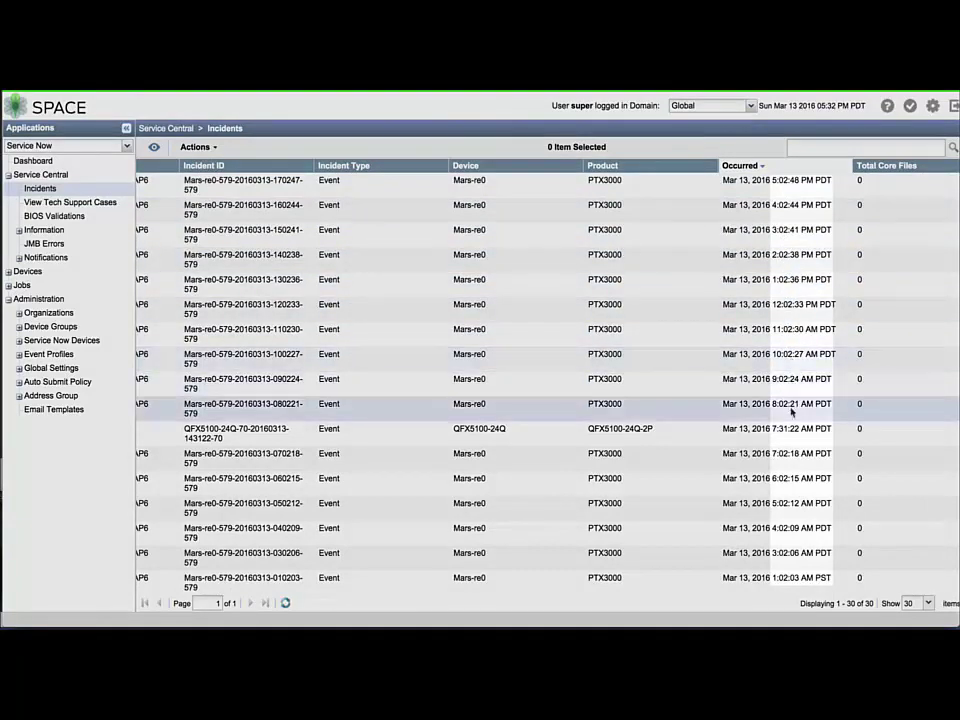
pyautogui.click(621, 279)
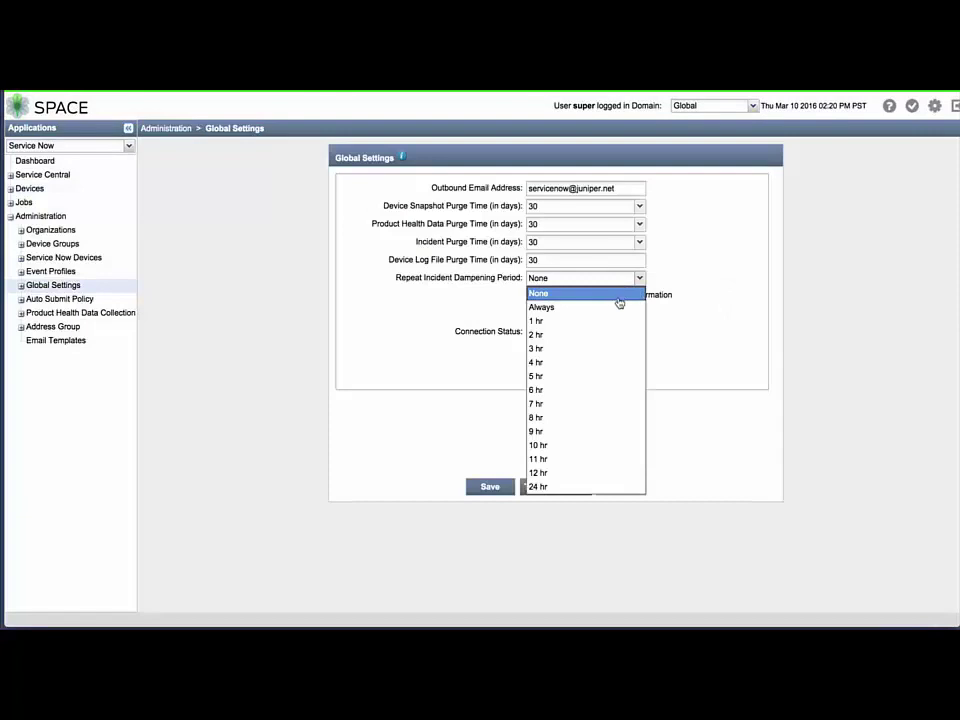
# Set dampening period to Always, replace the outbound e-mail address, test the connection and save
pyautogui.click(617, 308)
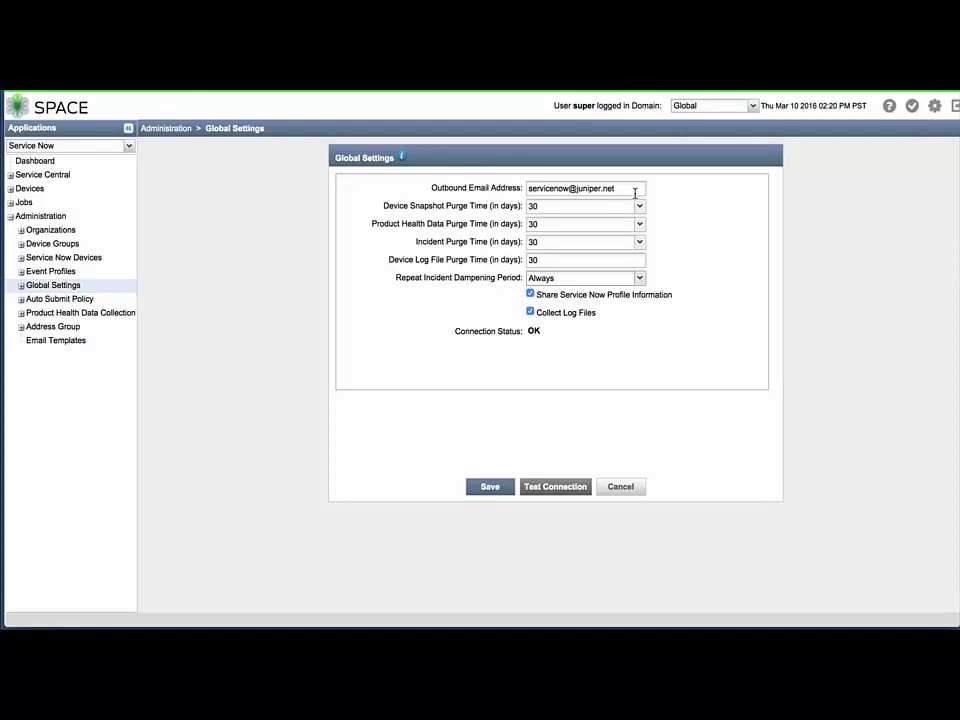
pyautogui.press('super+a')
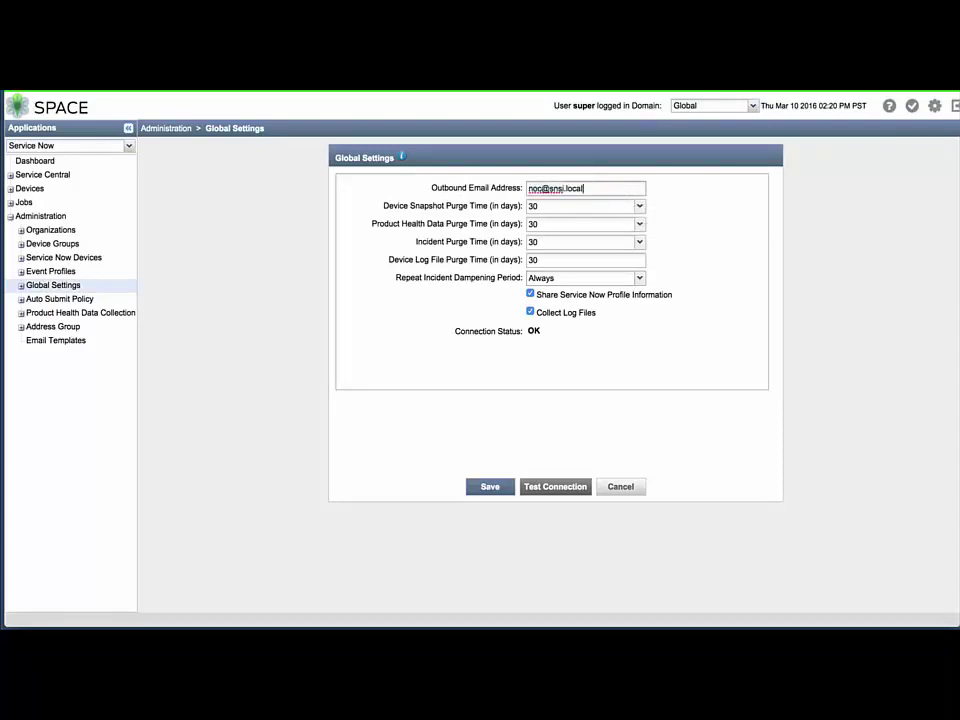
pyautogui.click(556, 487)
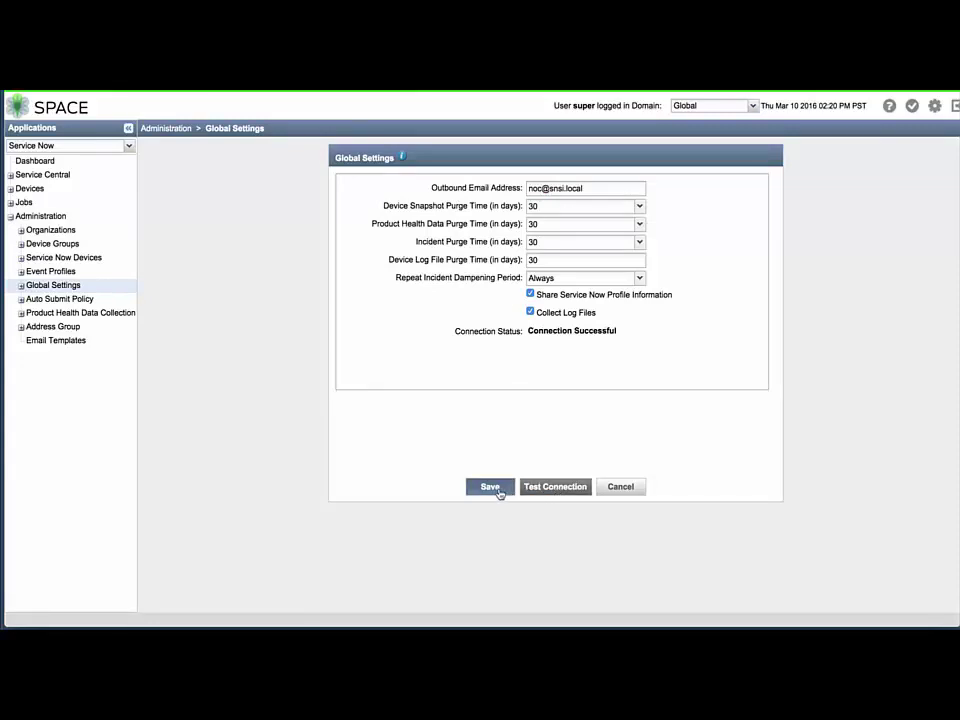
pyautogui.click(492, 488)
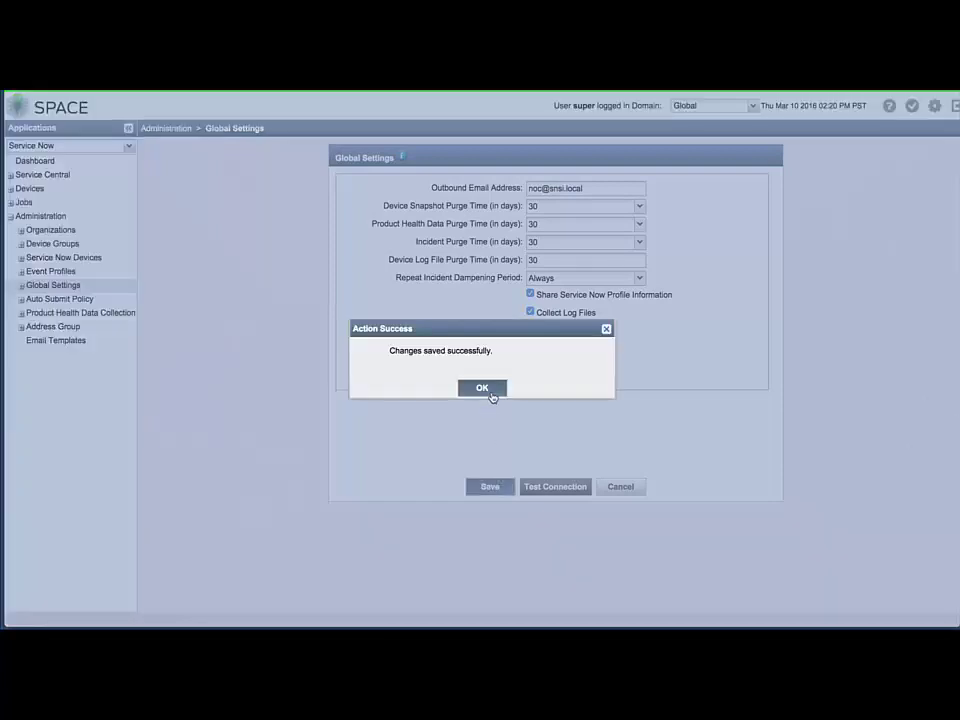
pyautogui.click(490, 392)
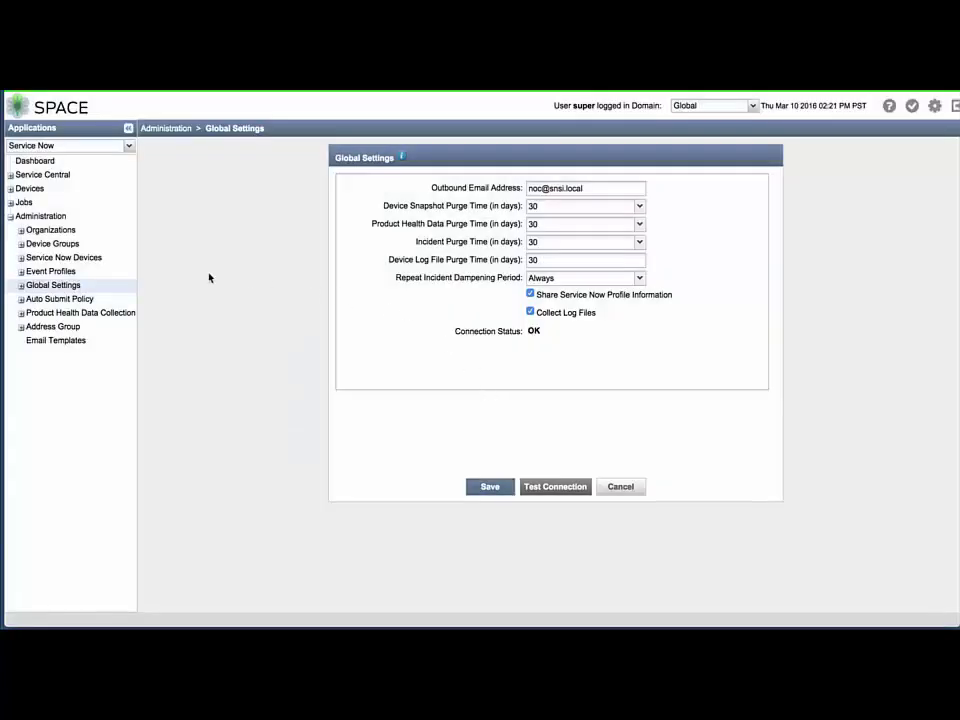
# Add SNMP server MYsnmp_server at 172.22.148.81, UDP port 162, version v2c
pyautogui.click(21, 286)
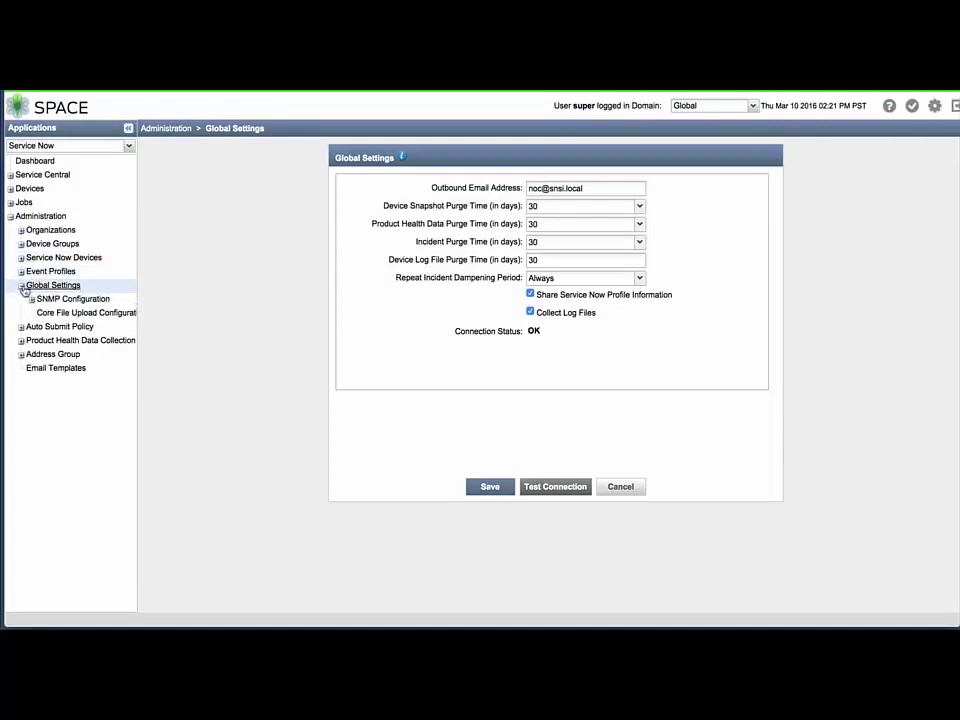
pyautogui.click(44, 299)
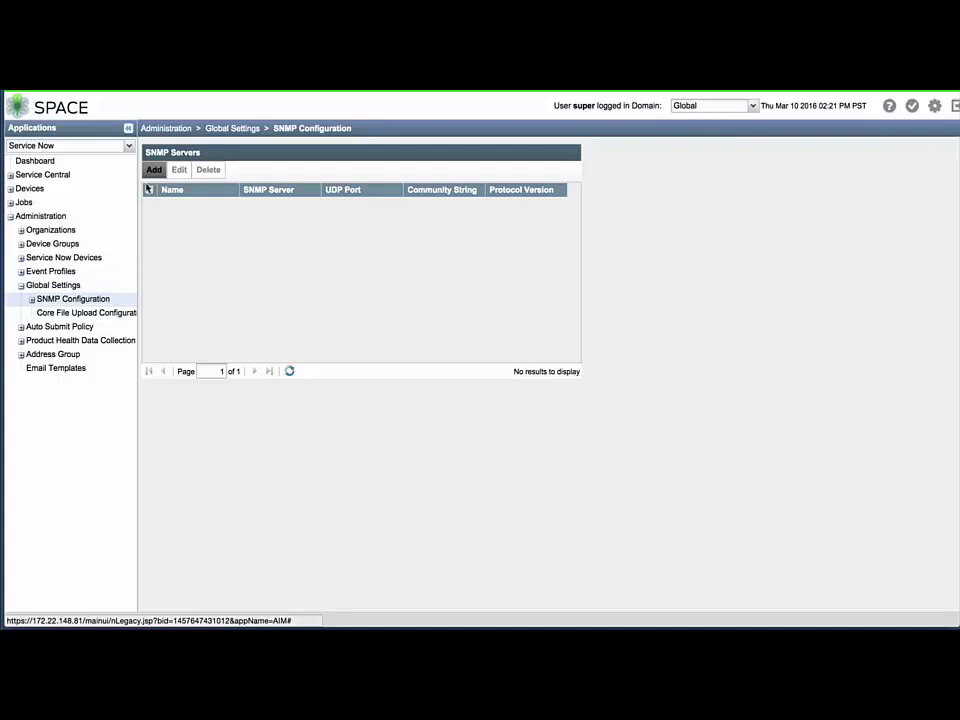
pyautogui.click(153, 173)
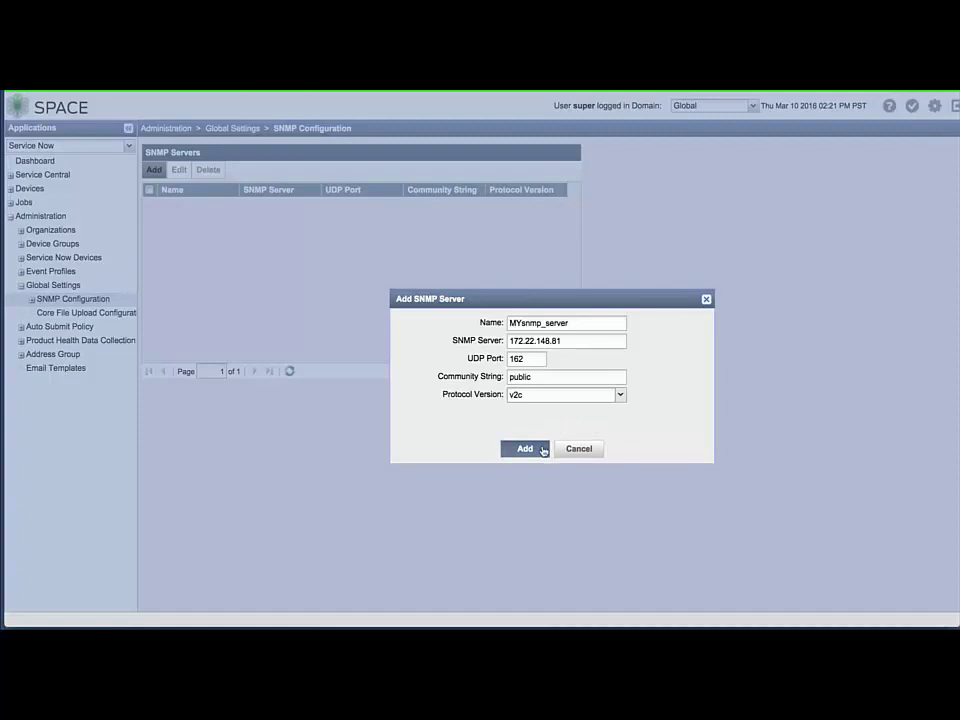
pyautogui.click(543, 450)
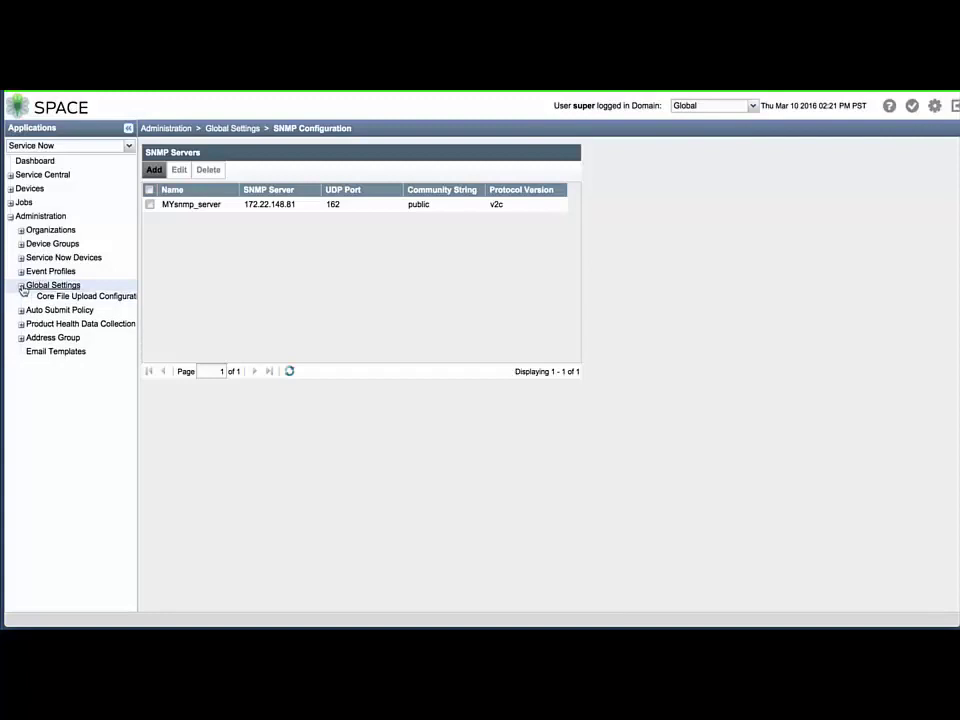
pyautogui.click(21, 286)
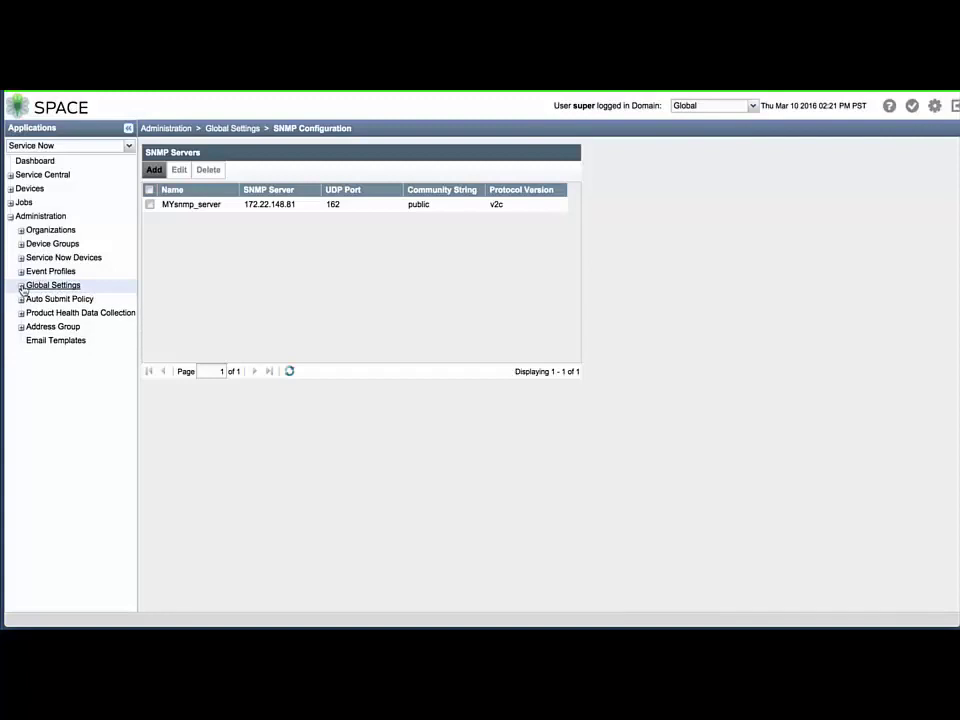
pyautogui.click(38, 162)
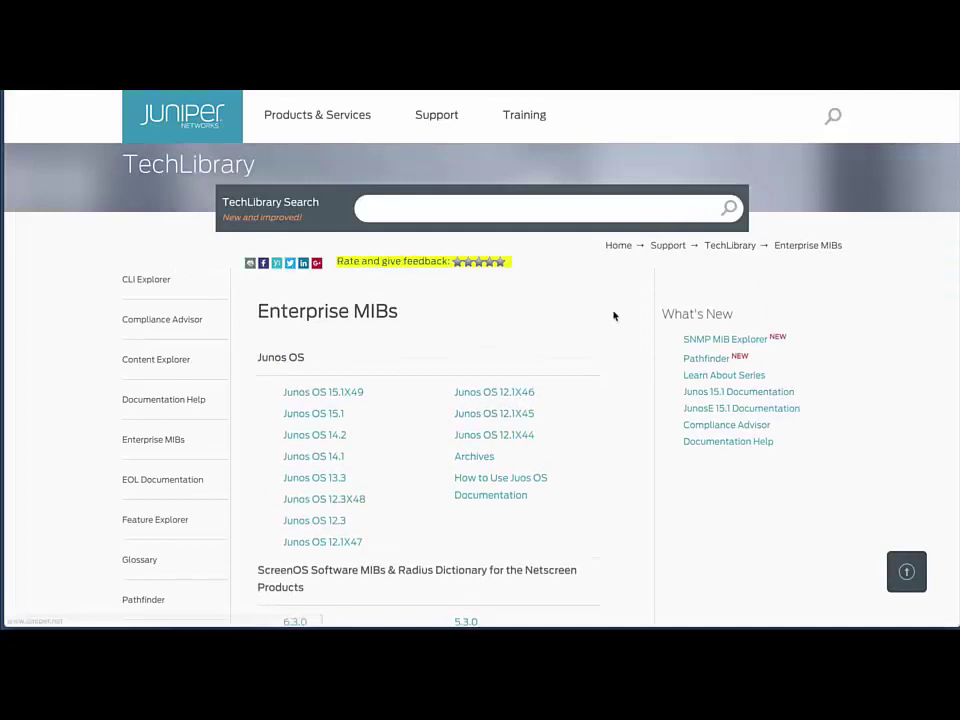
# Scroll to the Junos Space Service Now MIBs heading and download the 15.1 MIBs archive
pyautogui.scroll(-5, 614, 395)
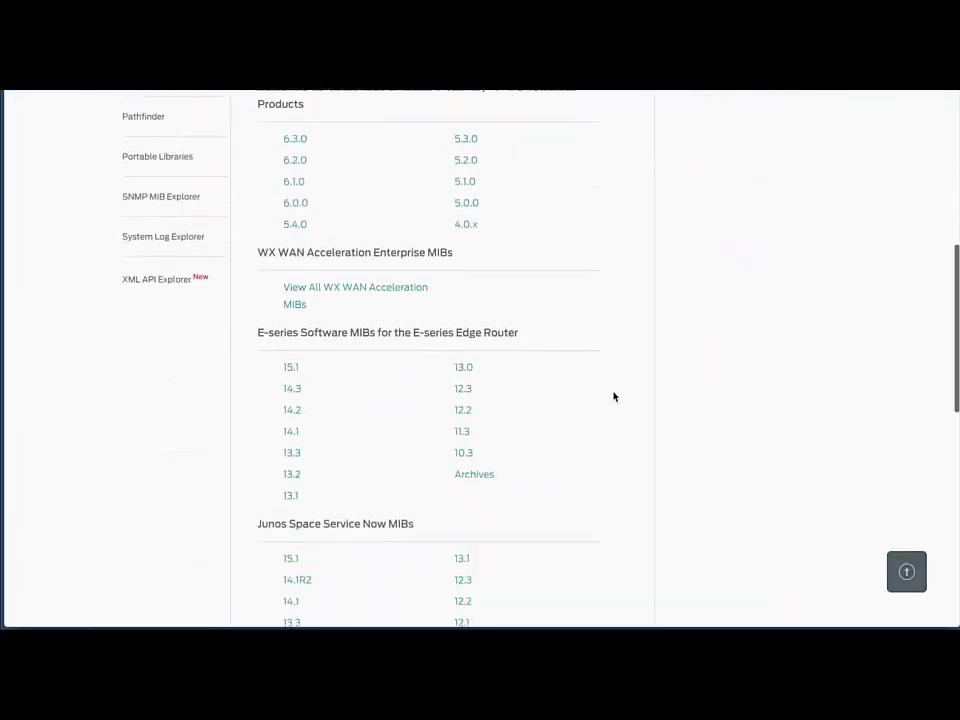
pyautogui.scroll(-2, 614, 396)
pyautogui.moveTo(287, 380); pyautogui.dragTo(260, 380)
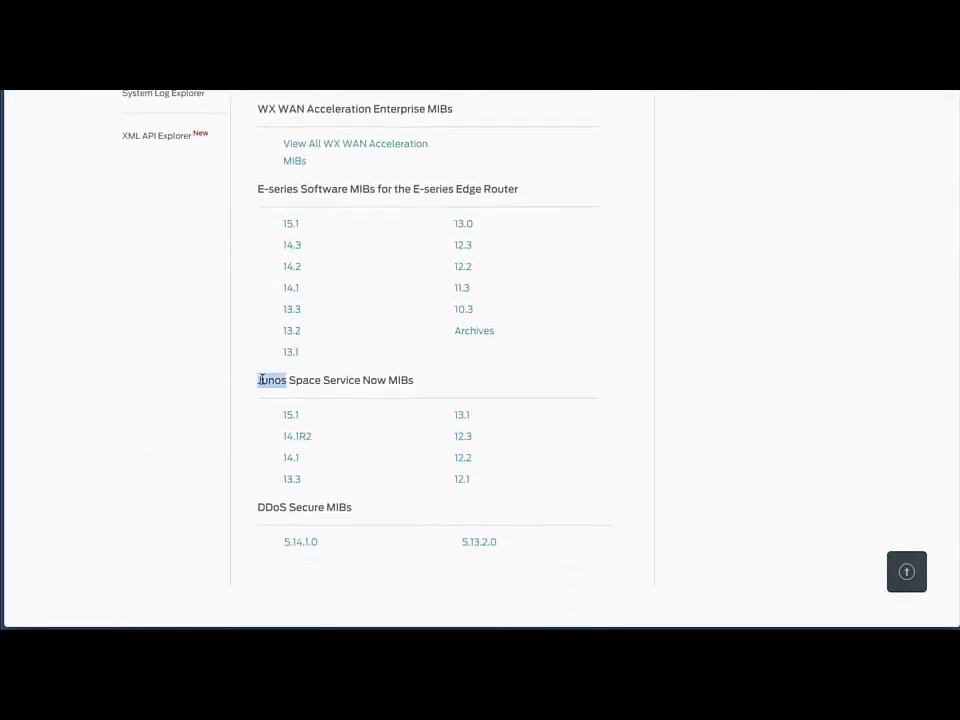
pyautogui.tripleClick(261, 380)
pyautogui.click(264, 380)
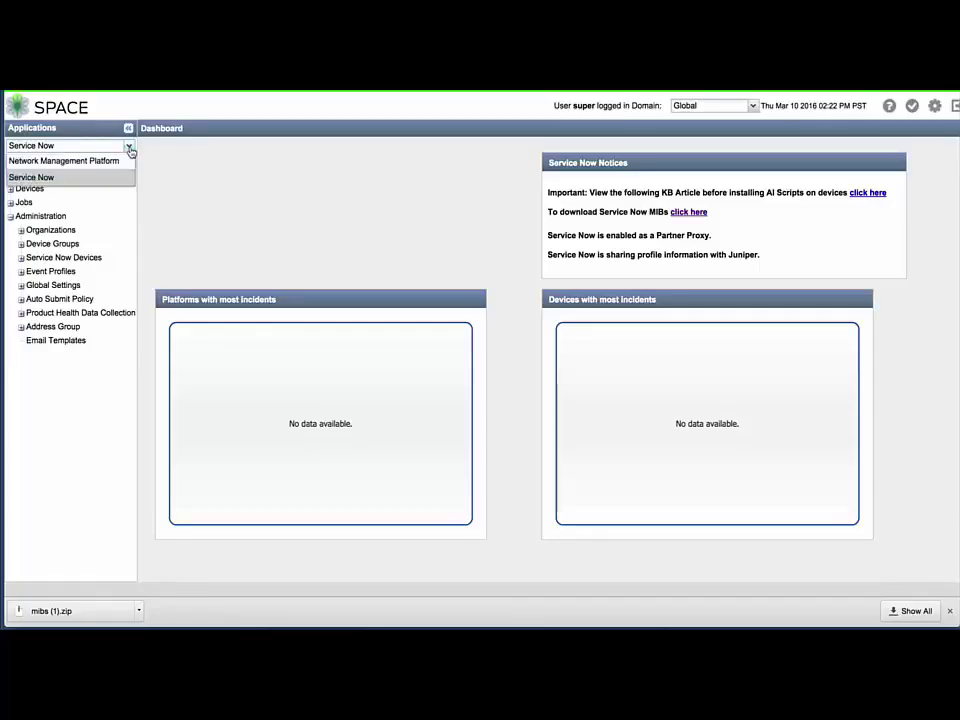
# In Network Management Platform's SNMP MIB Compiler, upload the Juniper MIB files
pyautogui.click(127, 162)
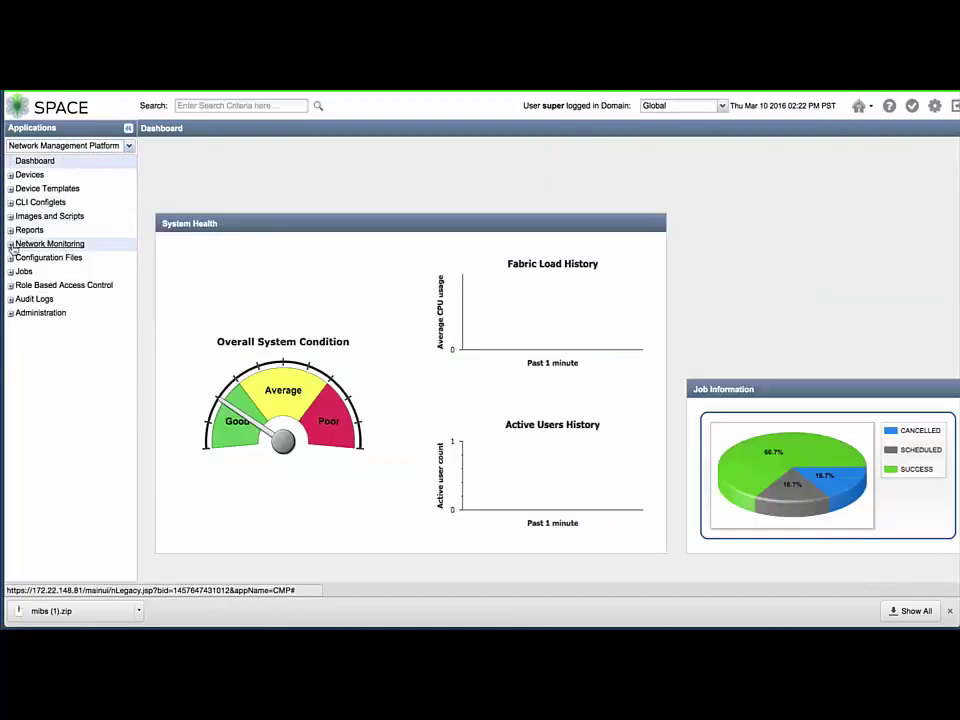
pyautogui.click(22, 244)
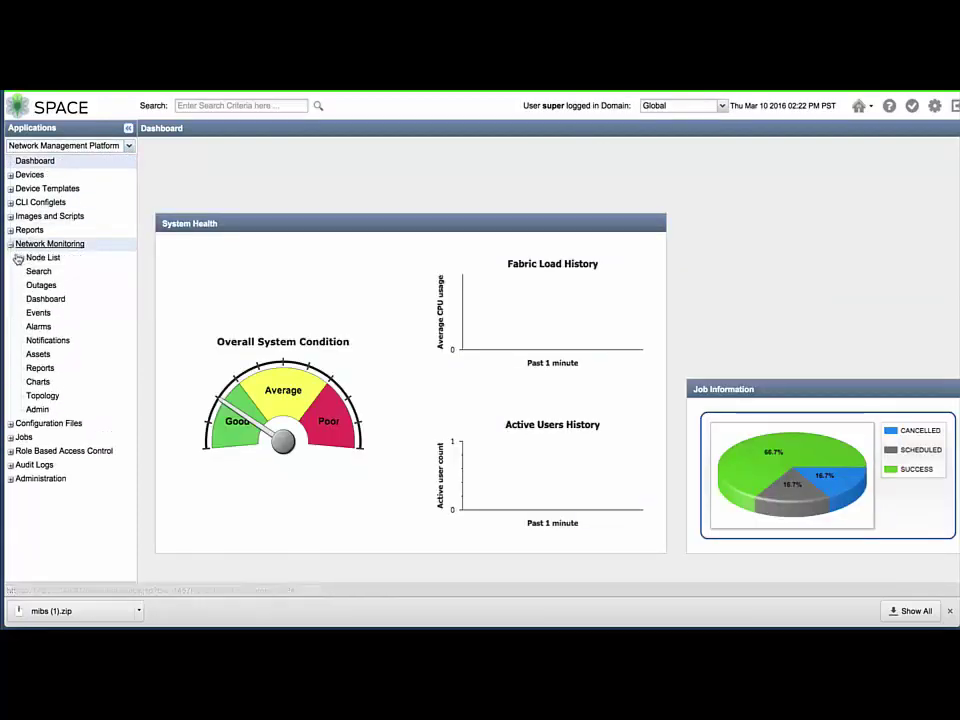
pyautogui.click(36, 409)
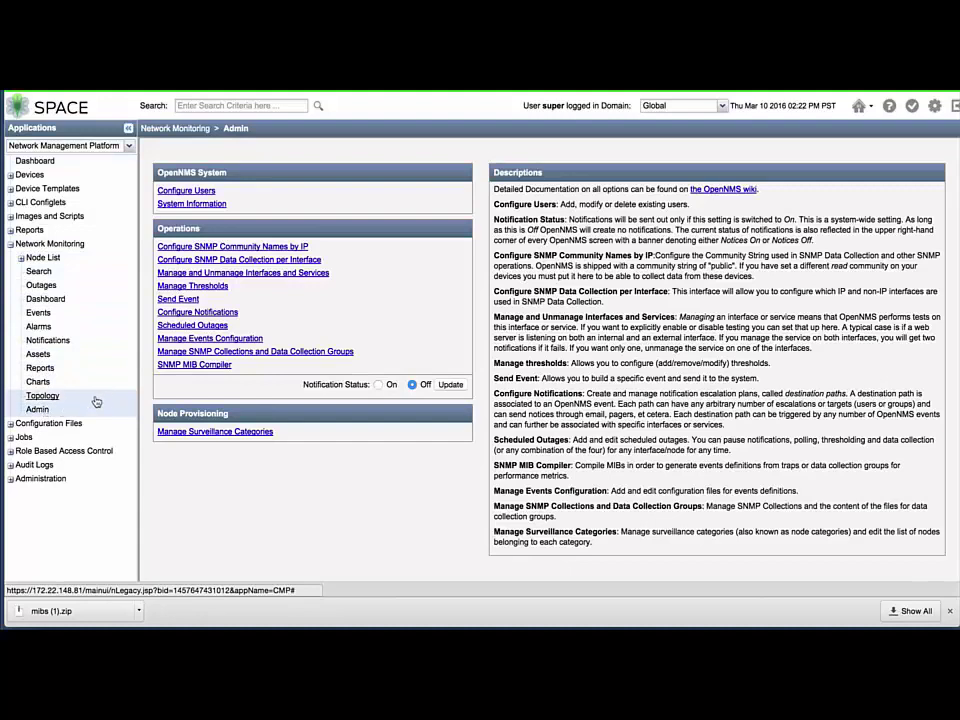
pyautogui.click(175, 366)
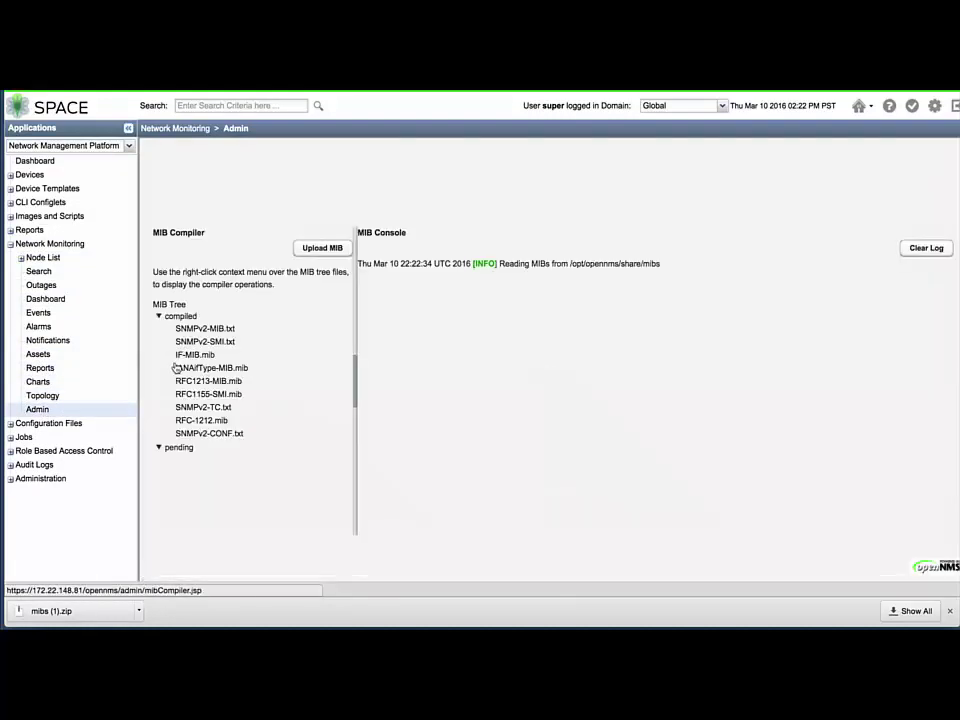
pyautogui.click(323, 249)
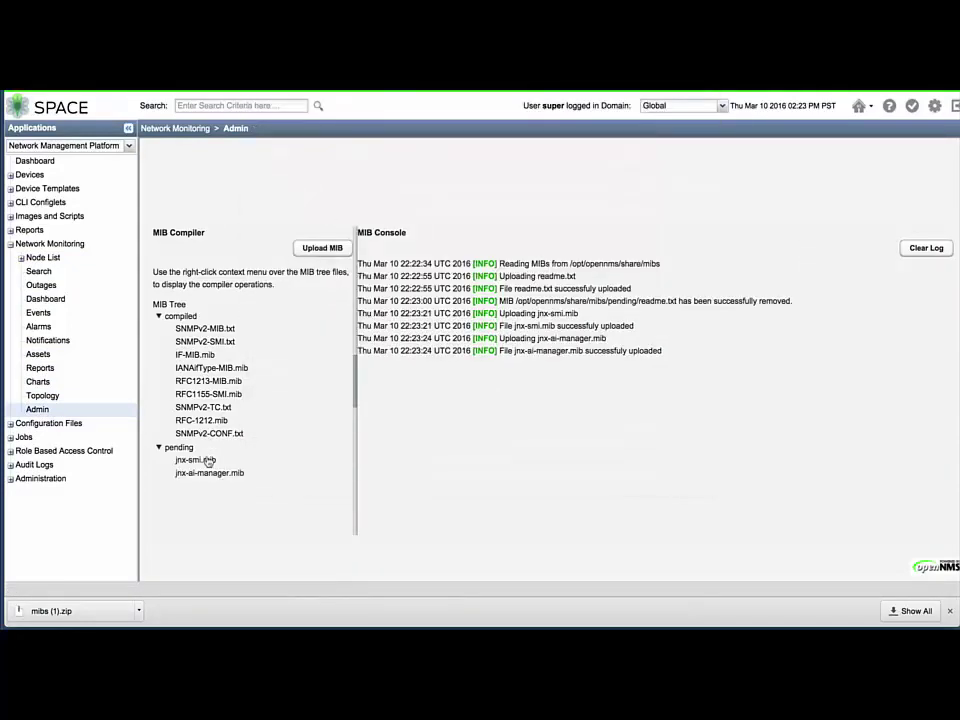
# Compile the pending jnx-smi.mib and jnx-ai-manager.mib files
pyautogui.rightClick(208, 461)
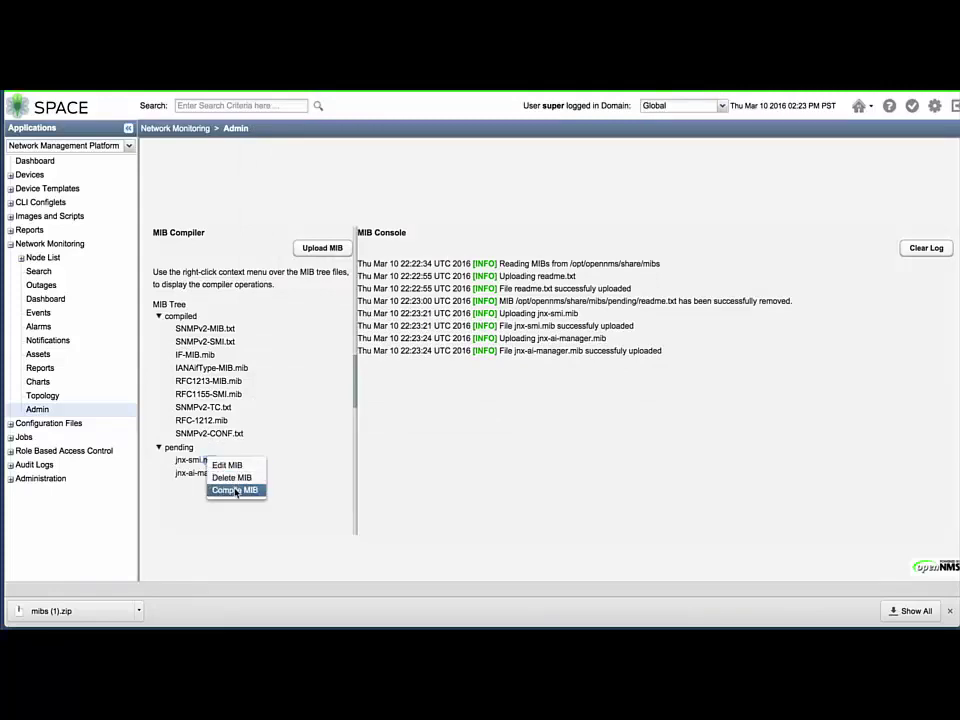
pyautogui.click(235, 491)
pyautogui.rightClick(221, 474)
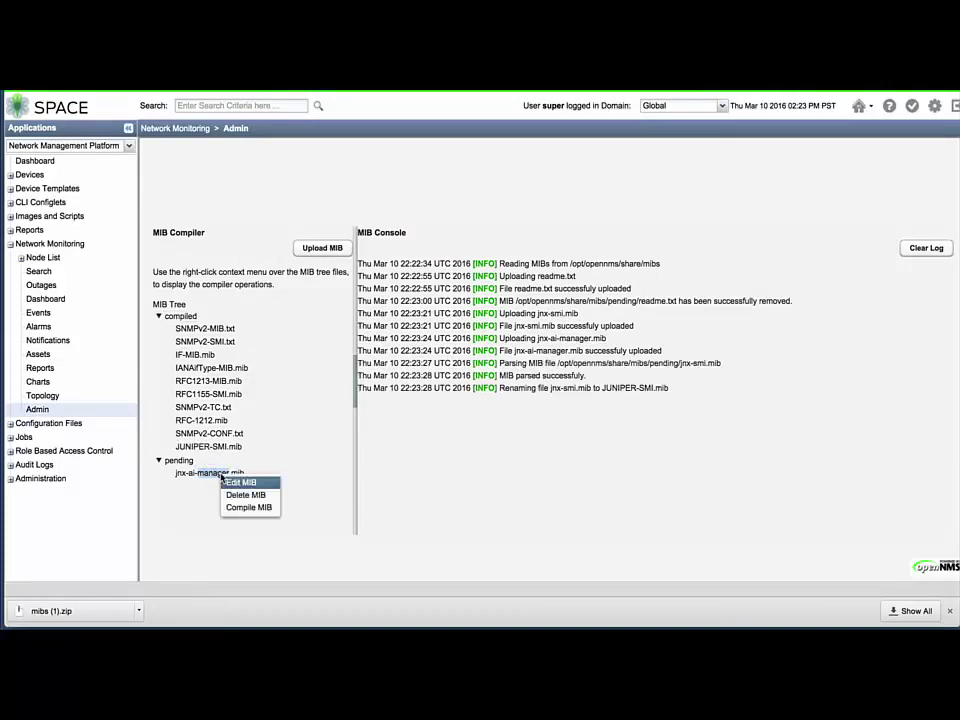
pyautogui.click(238, 507)
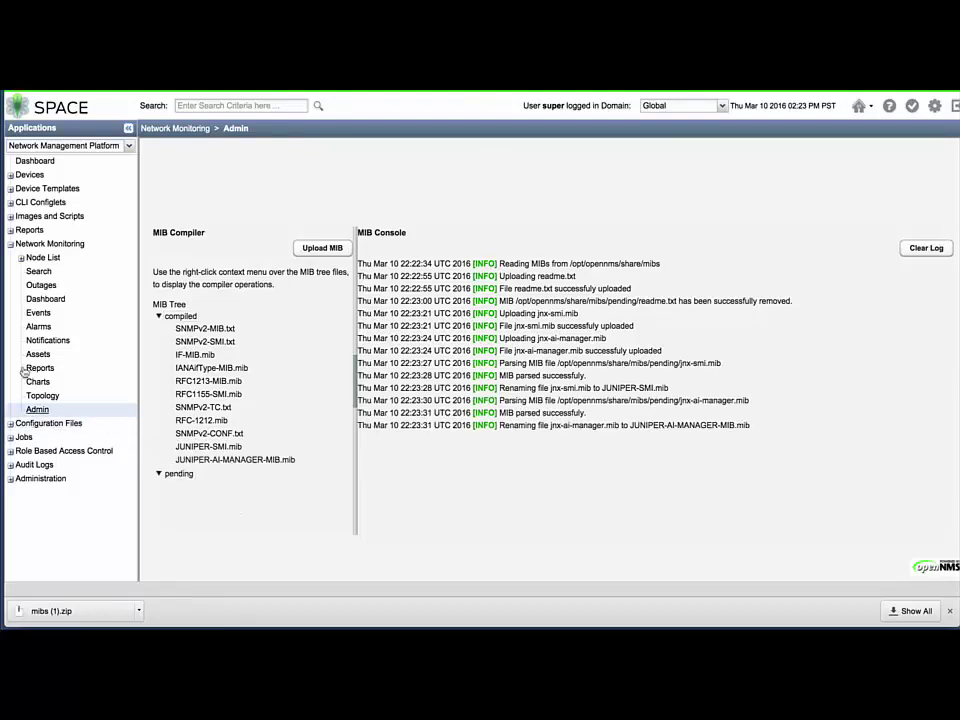
pyautogui.click(11, 245)
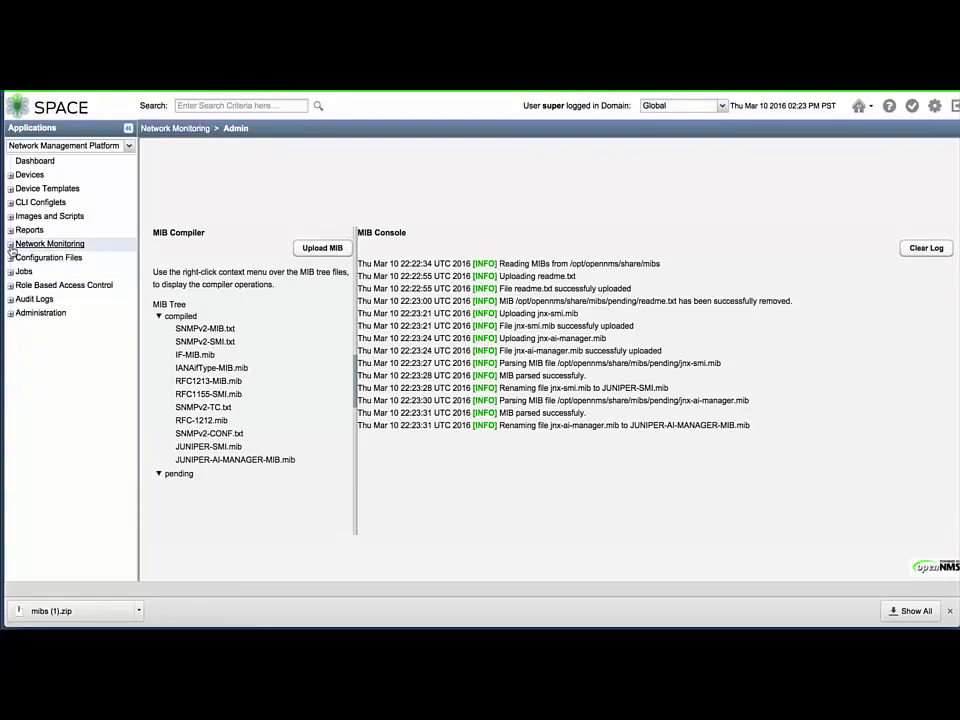
pyautogui.click(11, 313)
# Check the Licenses list, then switch to Service Now and expand its Administration sections
pyautogui.click(42, 354)
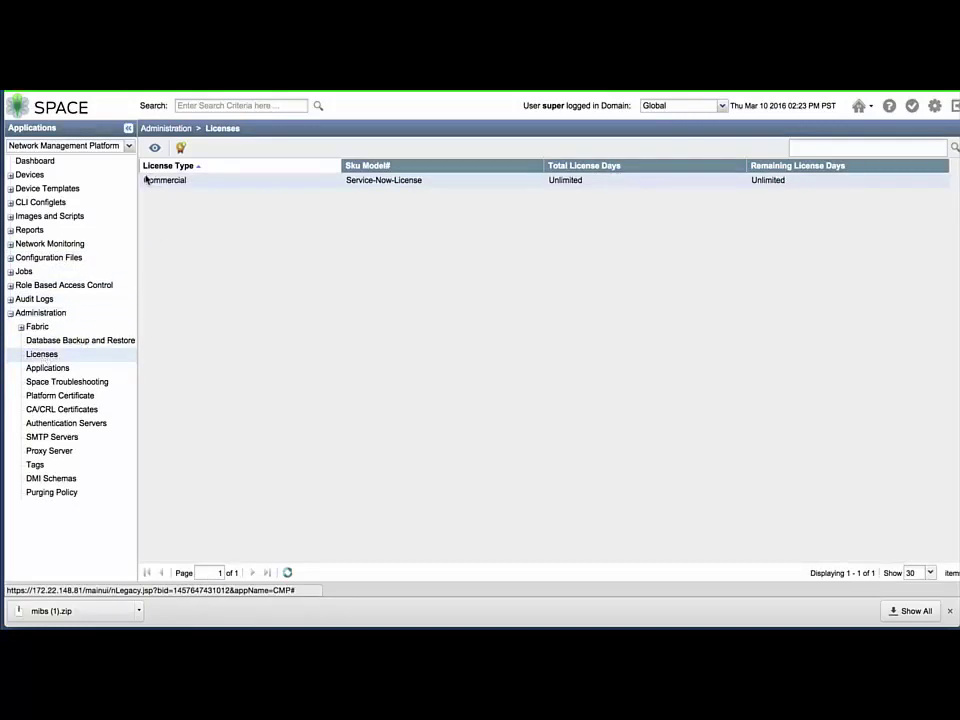
pyautogui.click(130, 148)
pyautogui.click(129, 147)
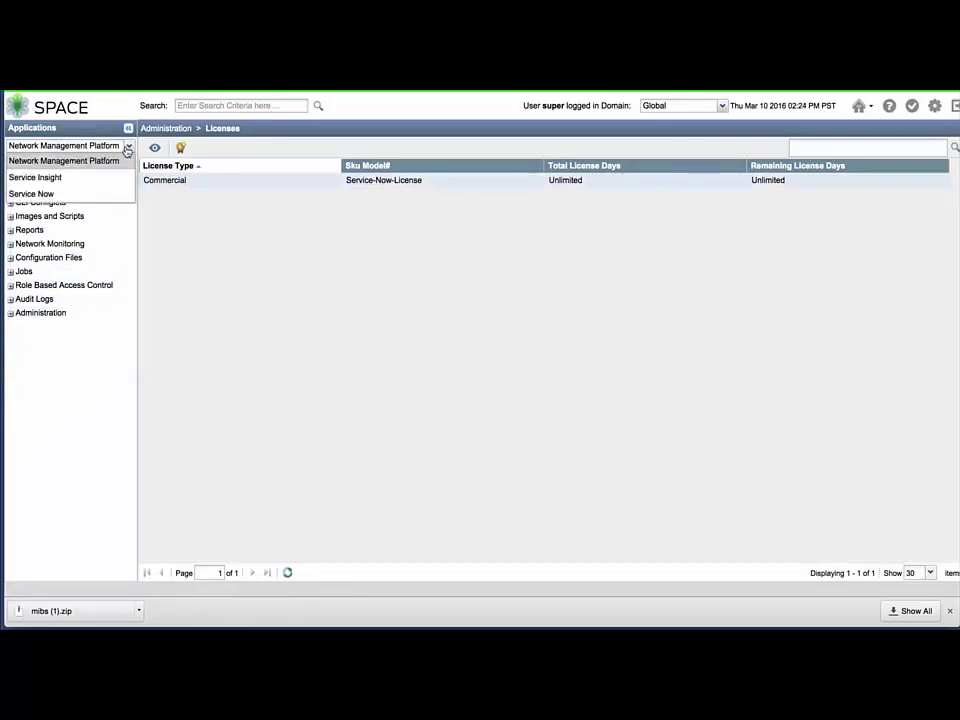
pyautogui.click(116, 196)
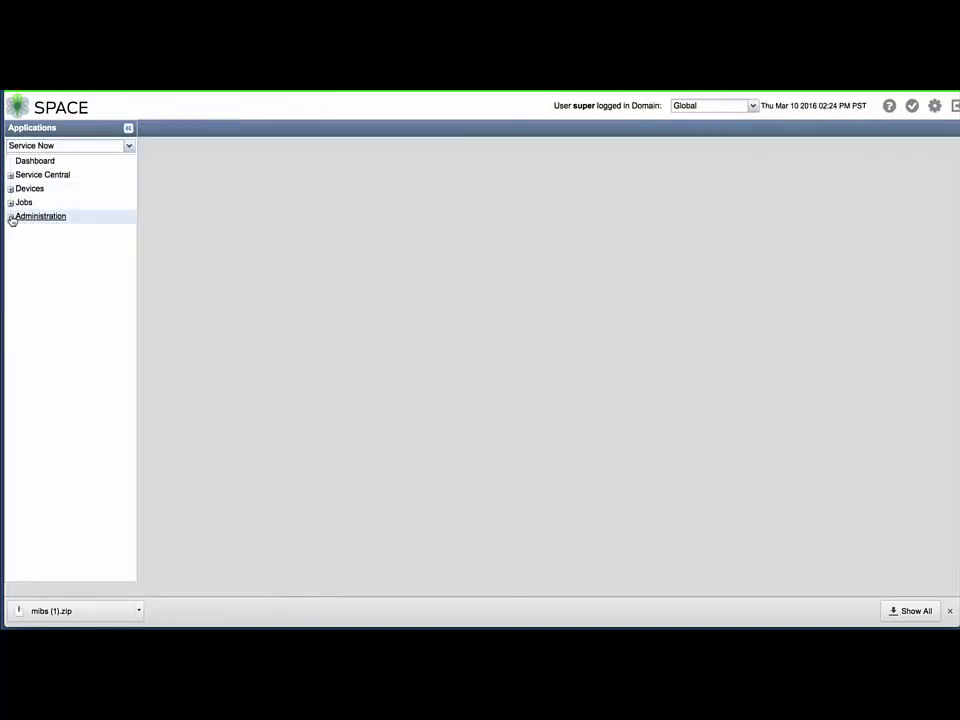
pyautogui.click(11, 217)
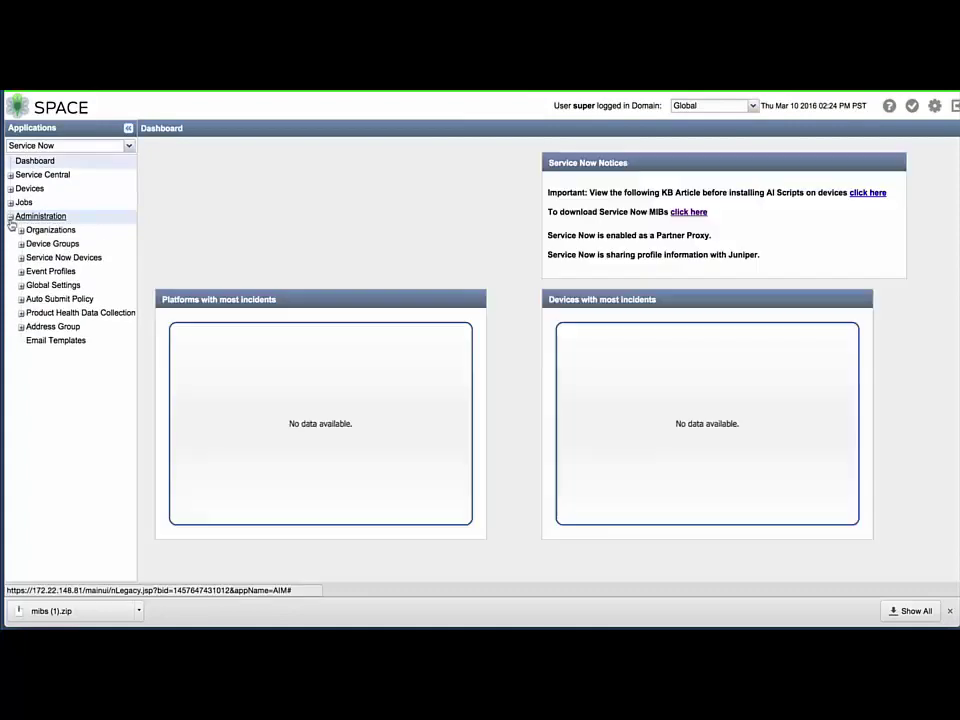
# Set Core File Upload to Secure FTP via Service Now, verify the SFTP server, and save
pyautogui.click(20, 286)
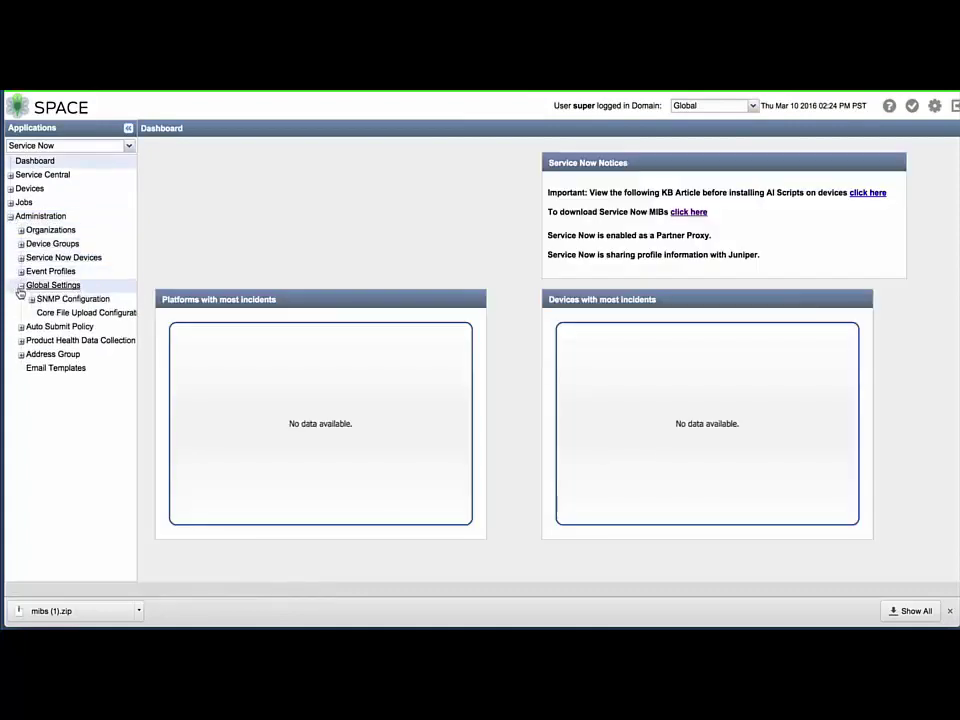
pyautogui.click(66, 315)
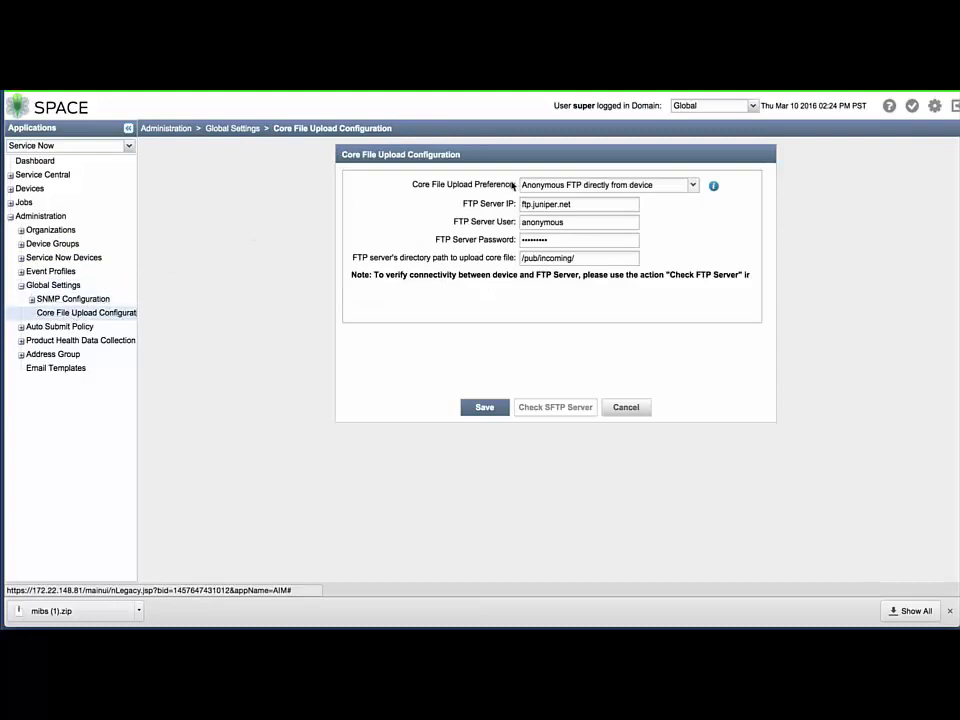
pyautogui.click(694, 186)
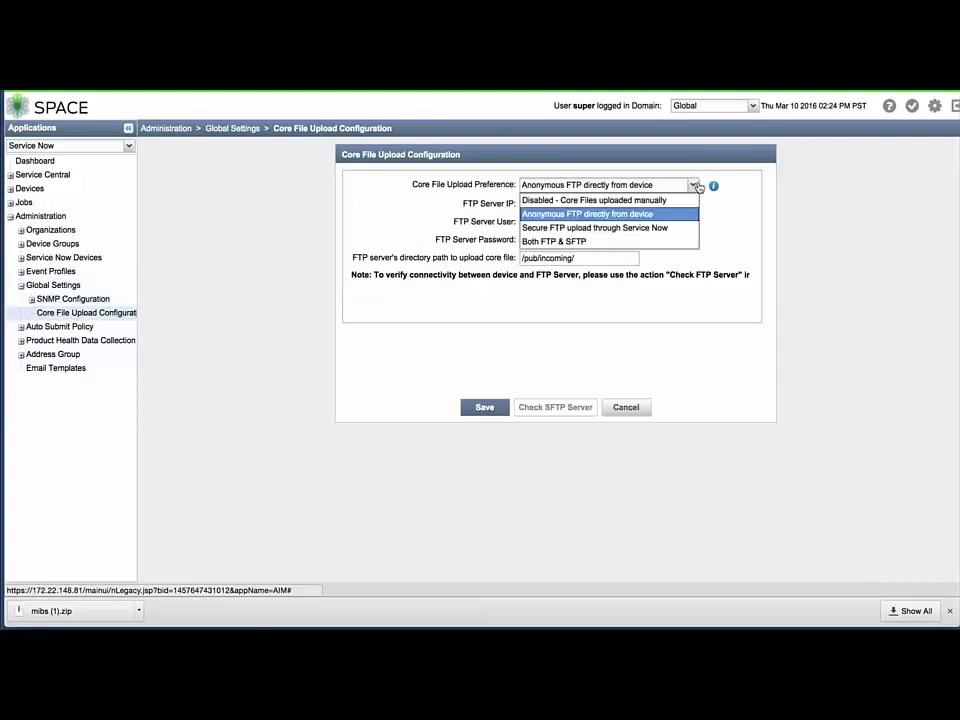
pyautogui.click(630, 228)
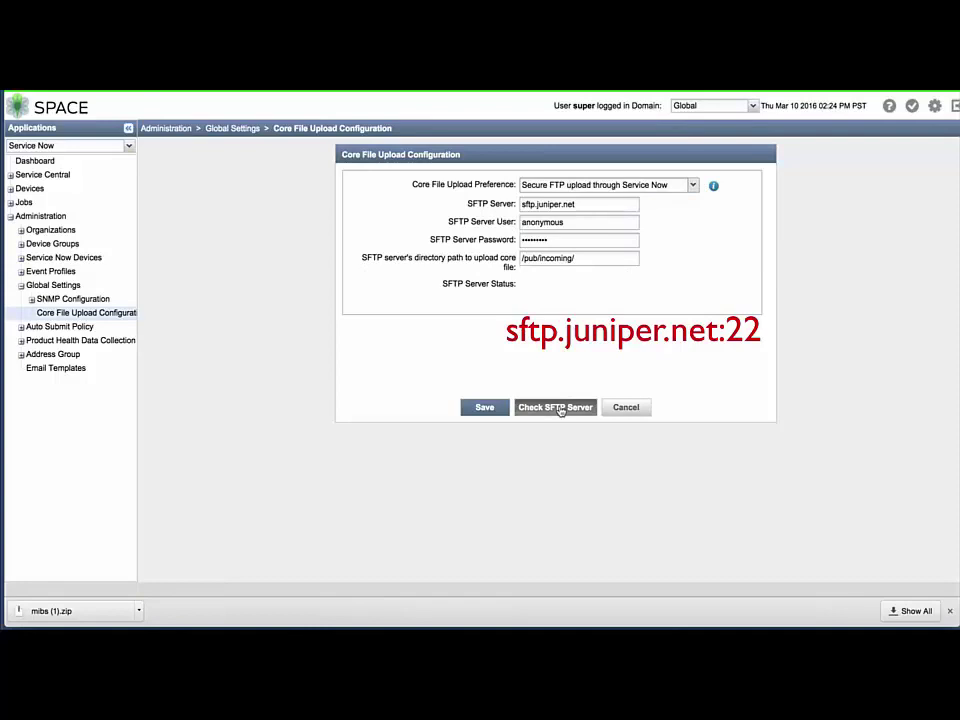
pyautogui.click(560, 408)
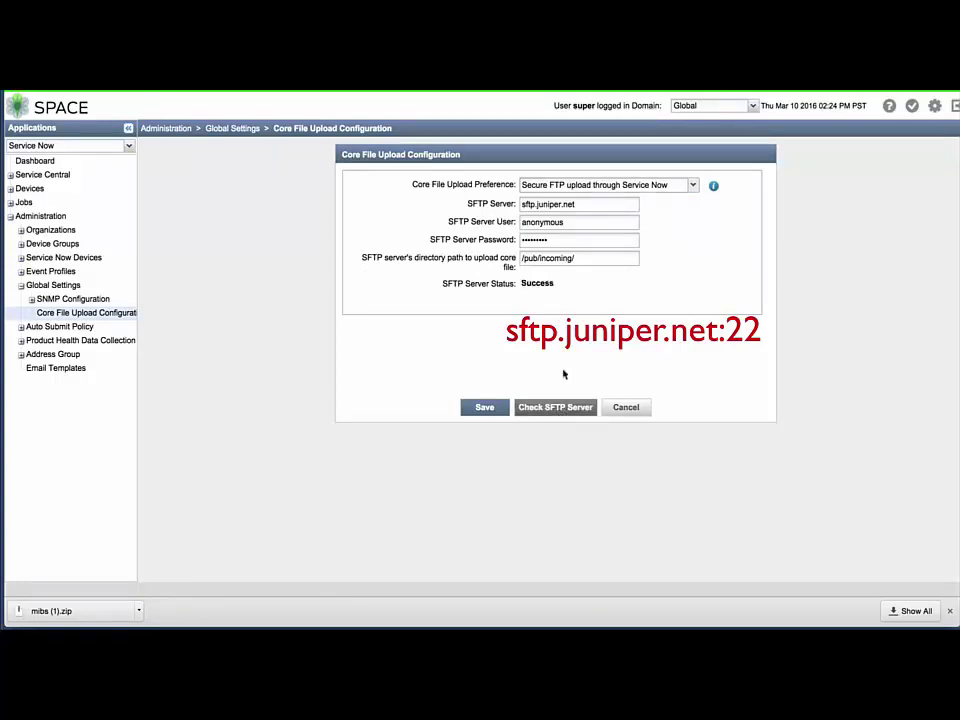
pyautogui.moveTo(551, 283); pyautogui.dragTo(521, 284)
pyautogui.click(495, 407)
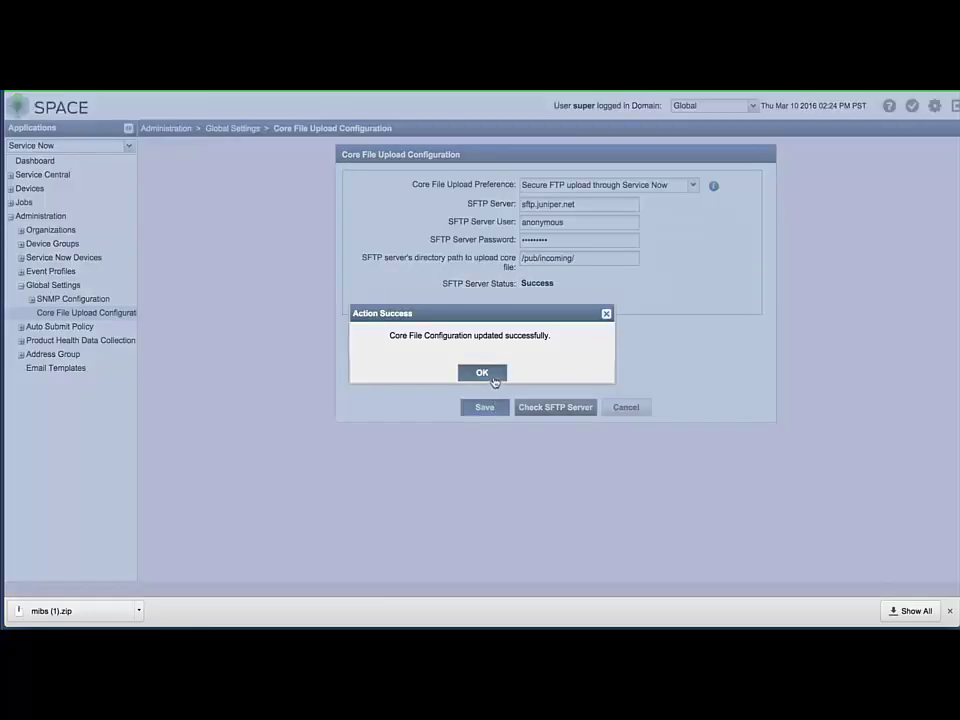
pyautogui.click(494, 379)
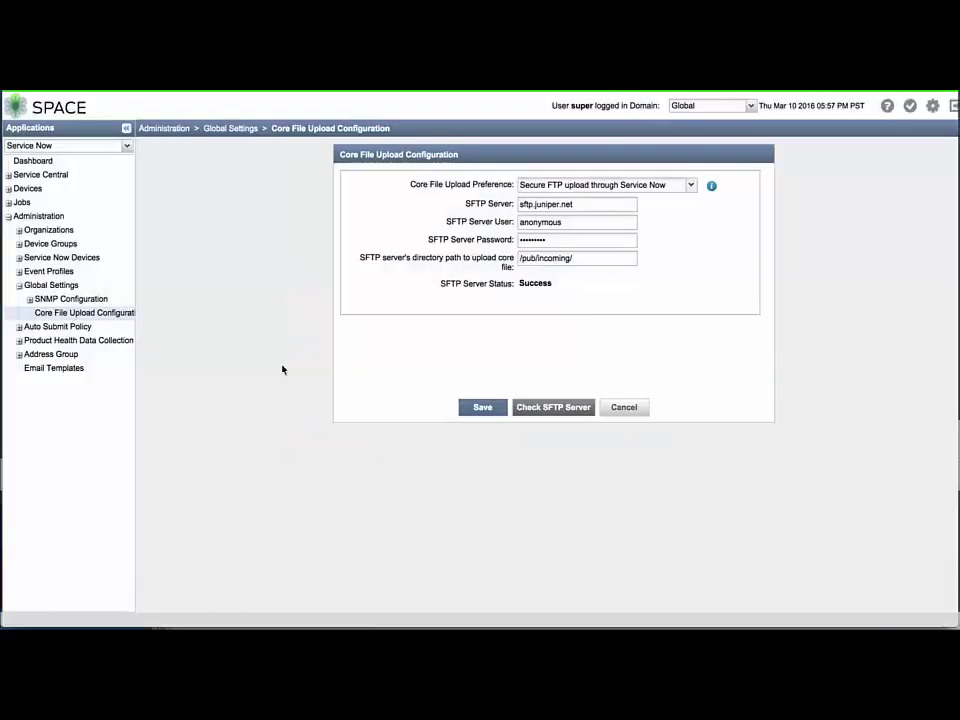
pyautogui.click(9, 218)
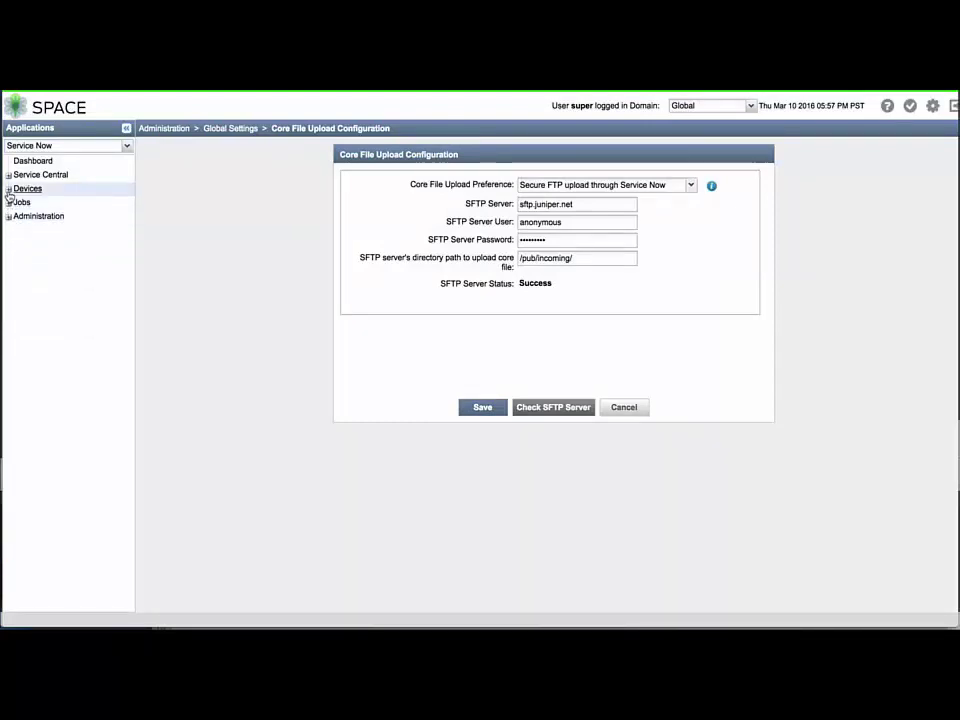
# Open Device Discovery's Discover Targets step, cancel a single-target add, and start a CSV import
pyautogui.click(9, 190)
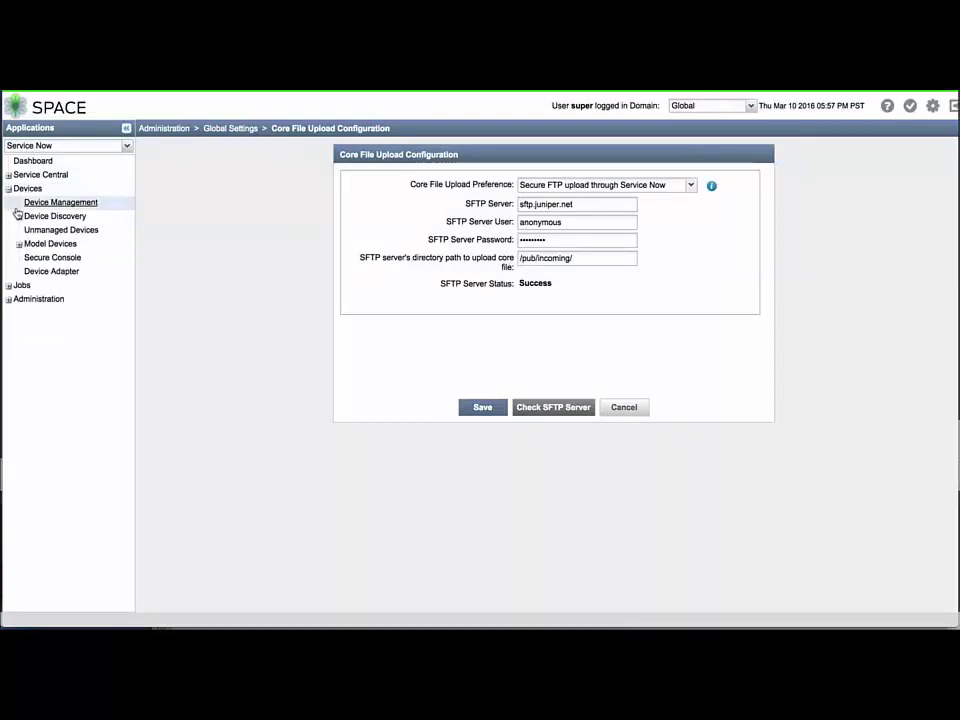
pyautogui.click(19, 217)
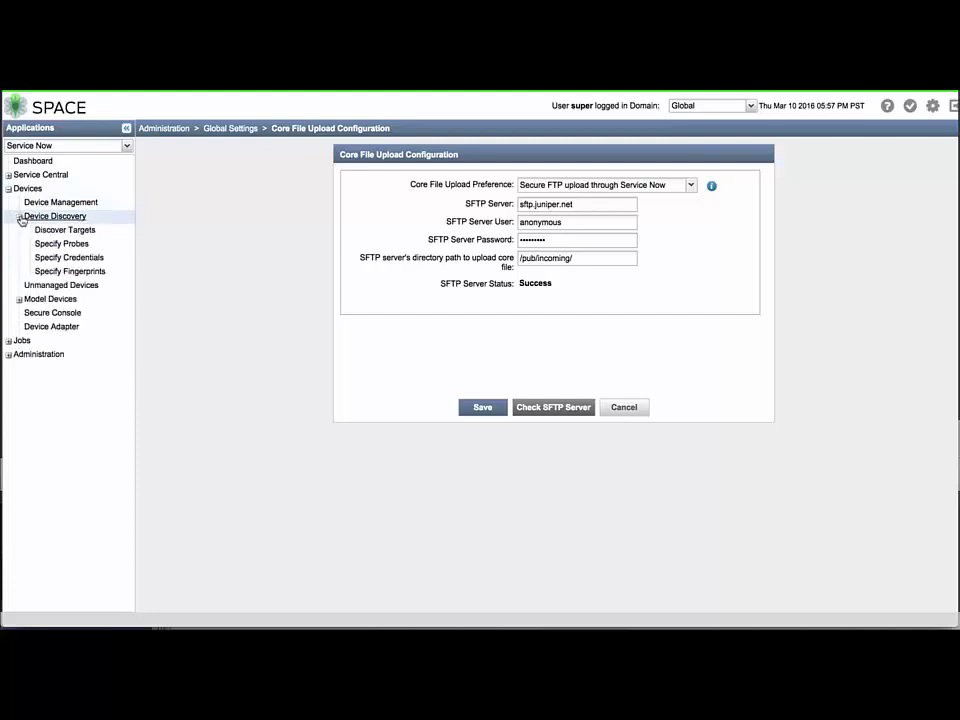
pyautogui.click(84, 231)
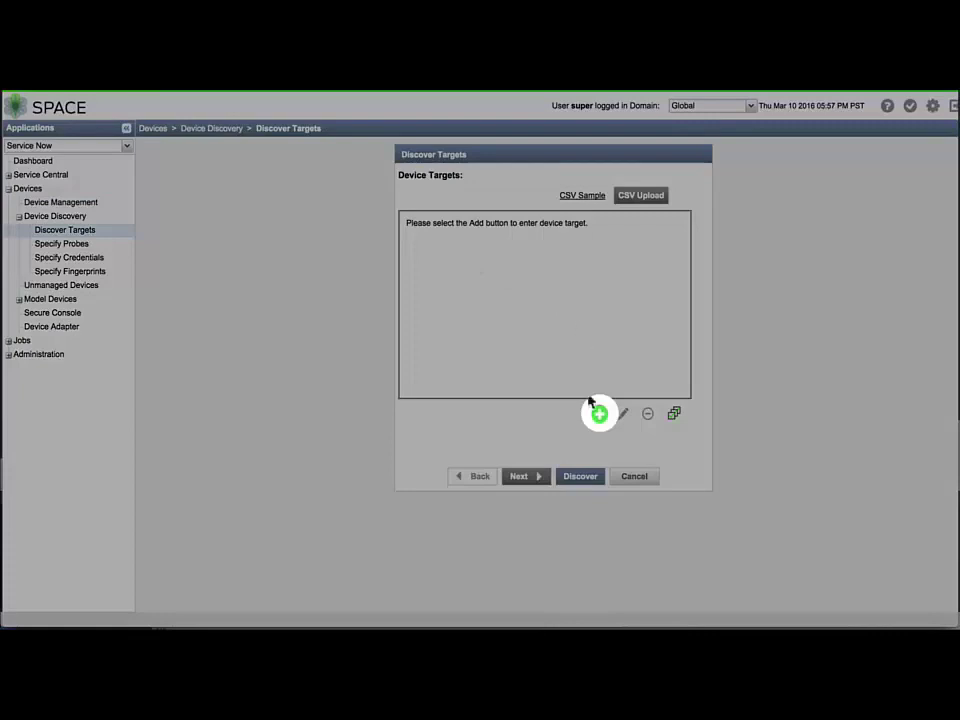
pyautogui.click(599, 415)
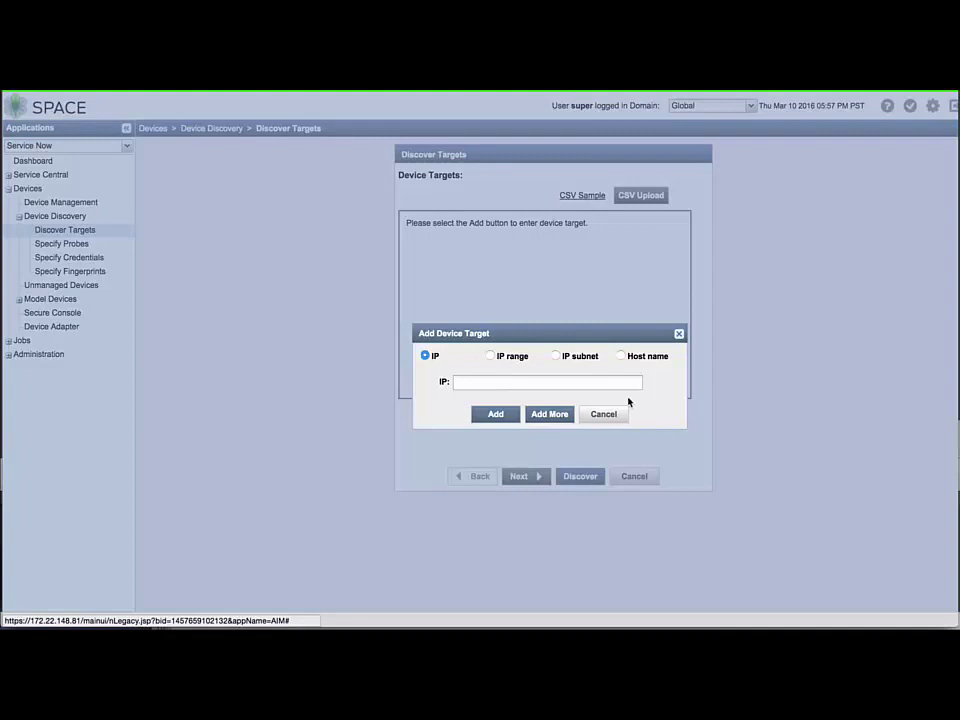
pyautogui.click(609, 417)
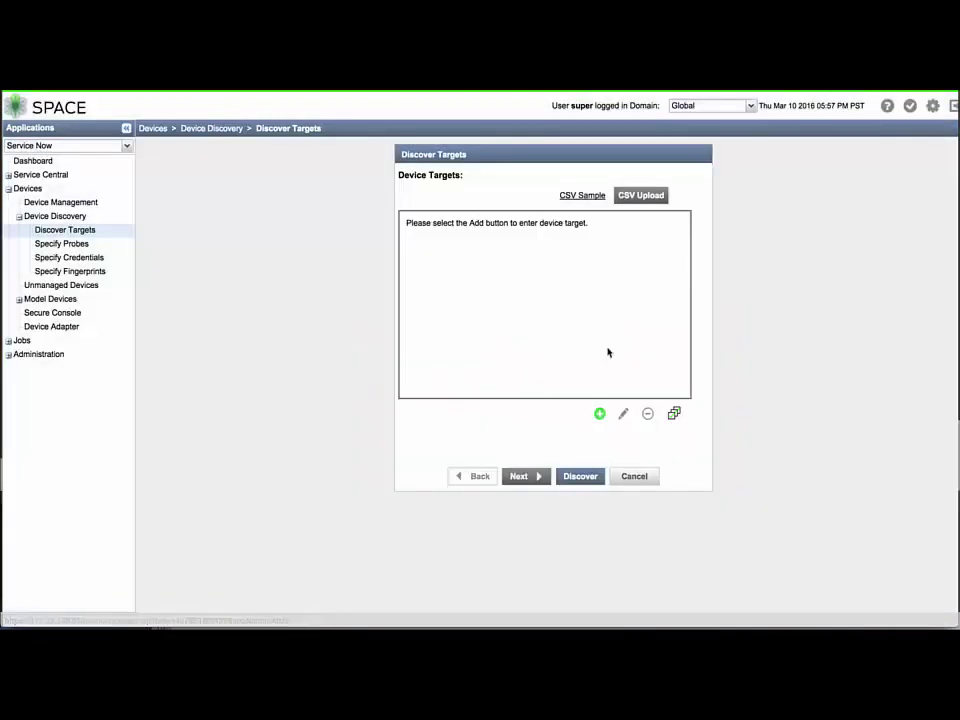
pyautogui.click(629, 200)
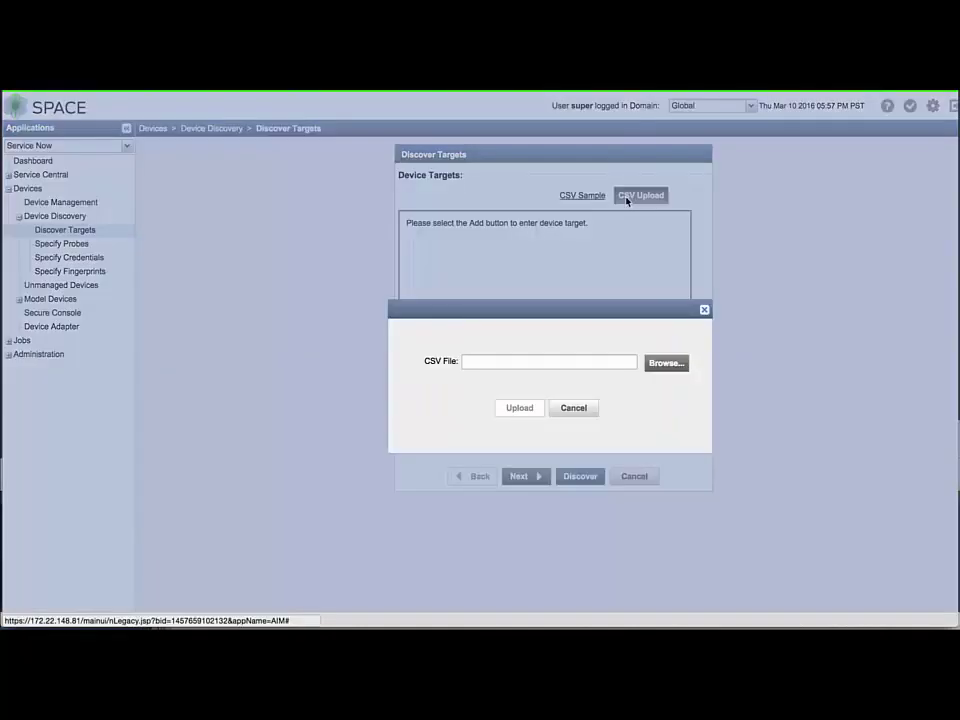
# Import the six targets from DeviceDiscovery.csv and continue with Ping probing on, SNMP off
pyautogui.click(659, 368)
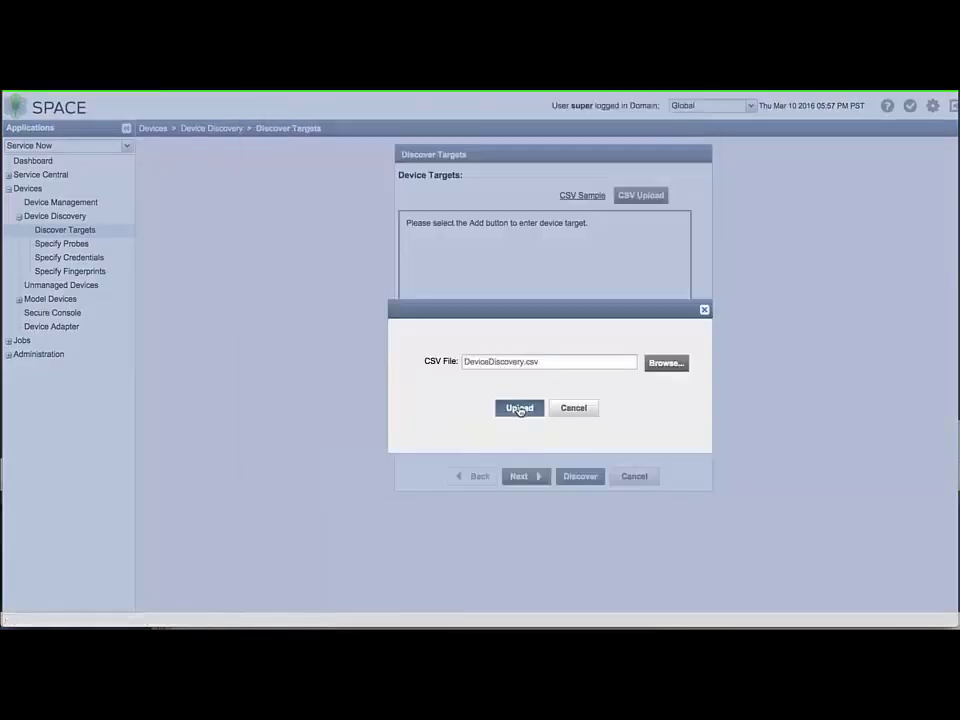
pyautogui.click(519, 407)
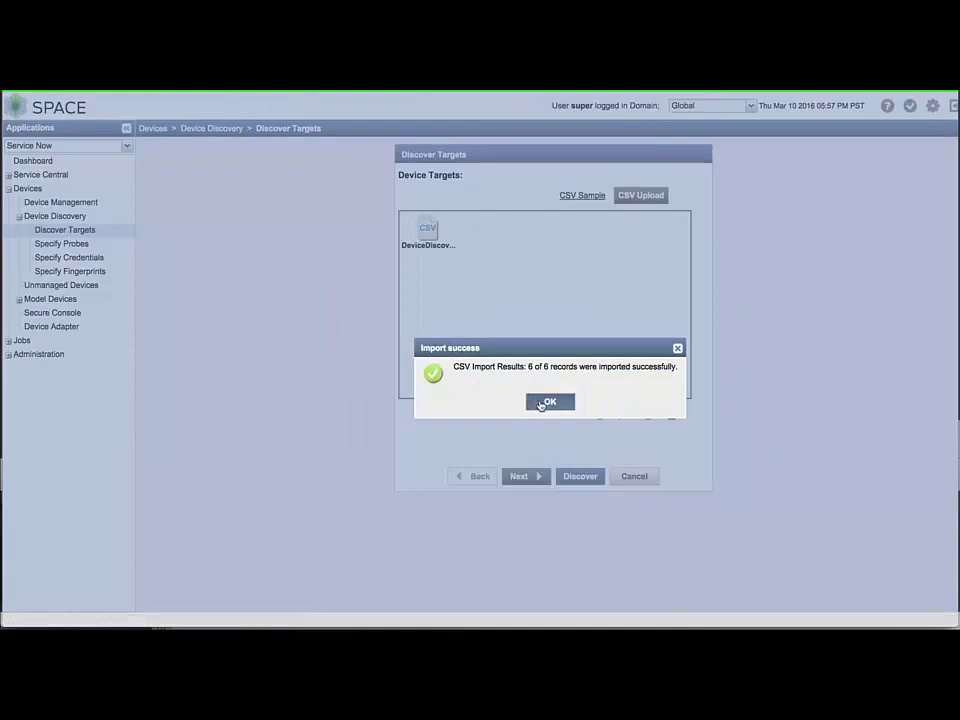
pyautogui.click(549, 402)
pyautogui.click(538, 476)
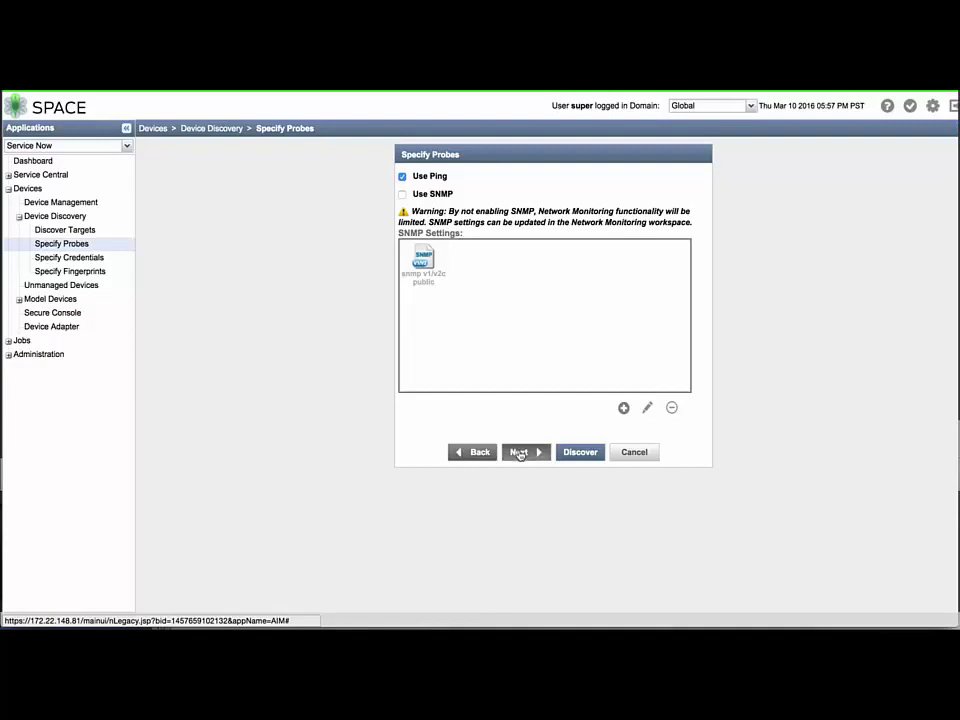
pyautogui.click(519, 452)
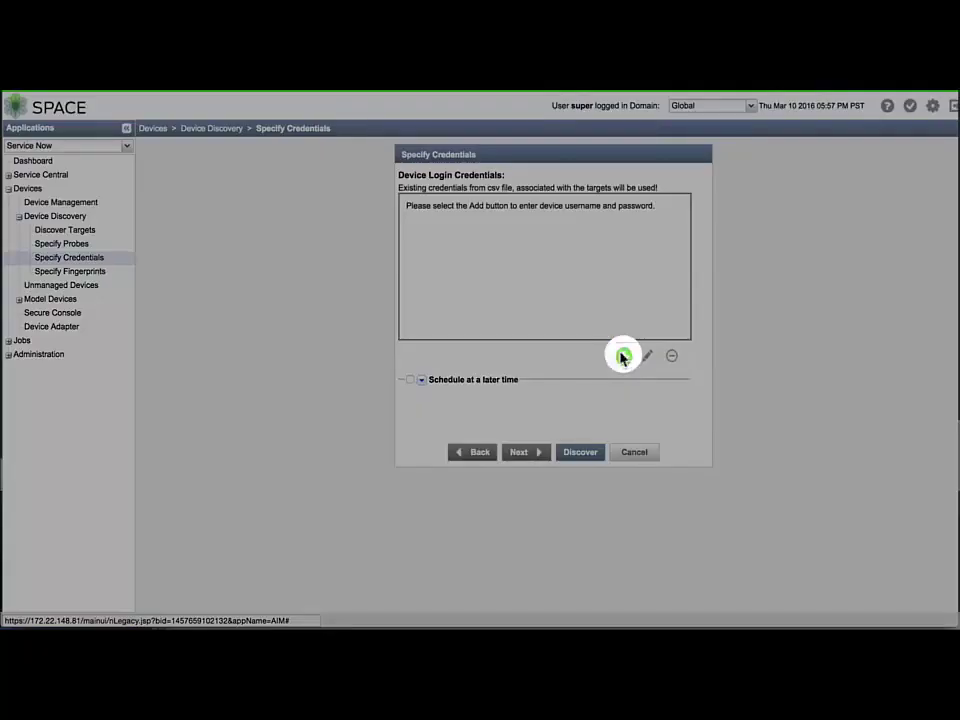
# Skip adding extra login credentials and fingerprints, then start discovering all six targets
pyautogui.click(622, 356)
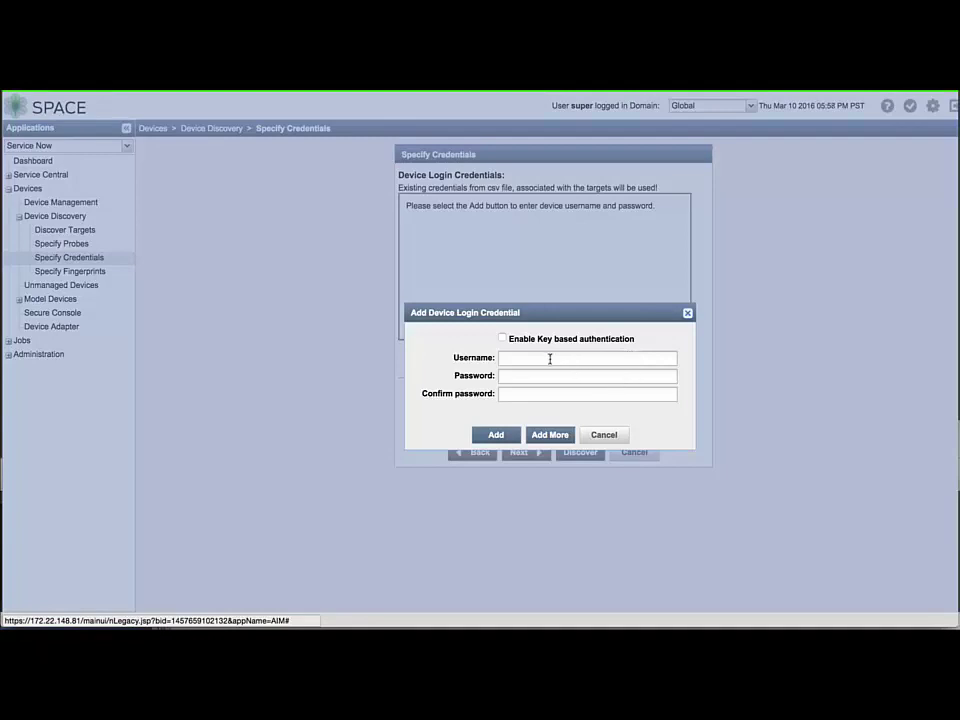
pyautogui.click(582, 436)
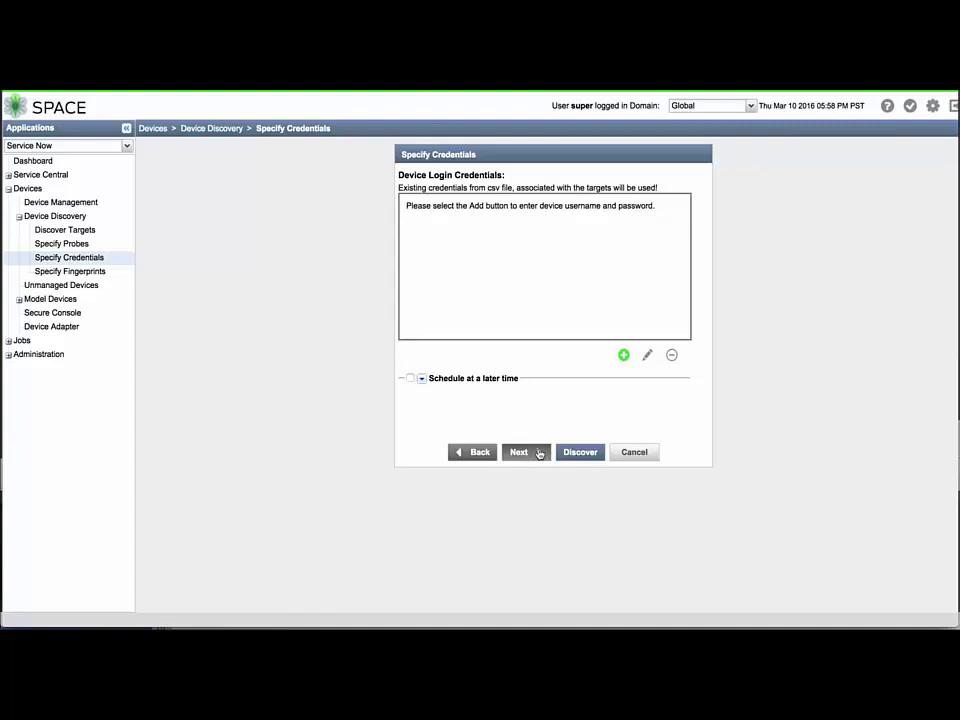
pyautogui.click(539, 453)
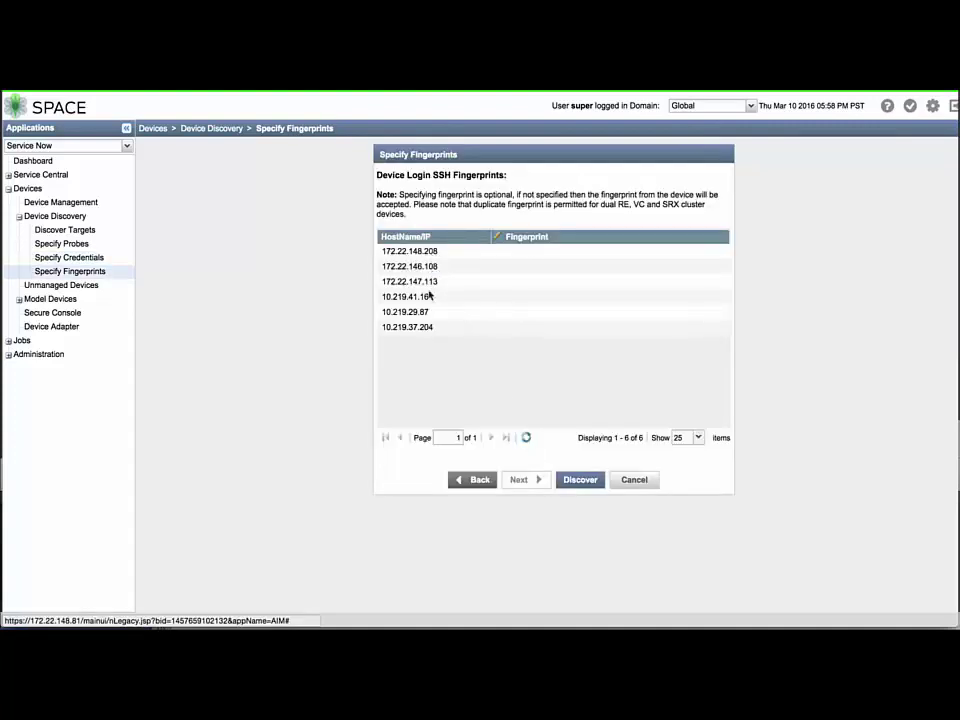
pyautogui.click(584, 480)
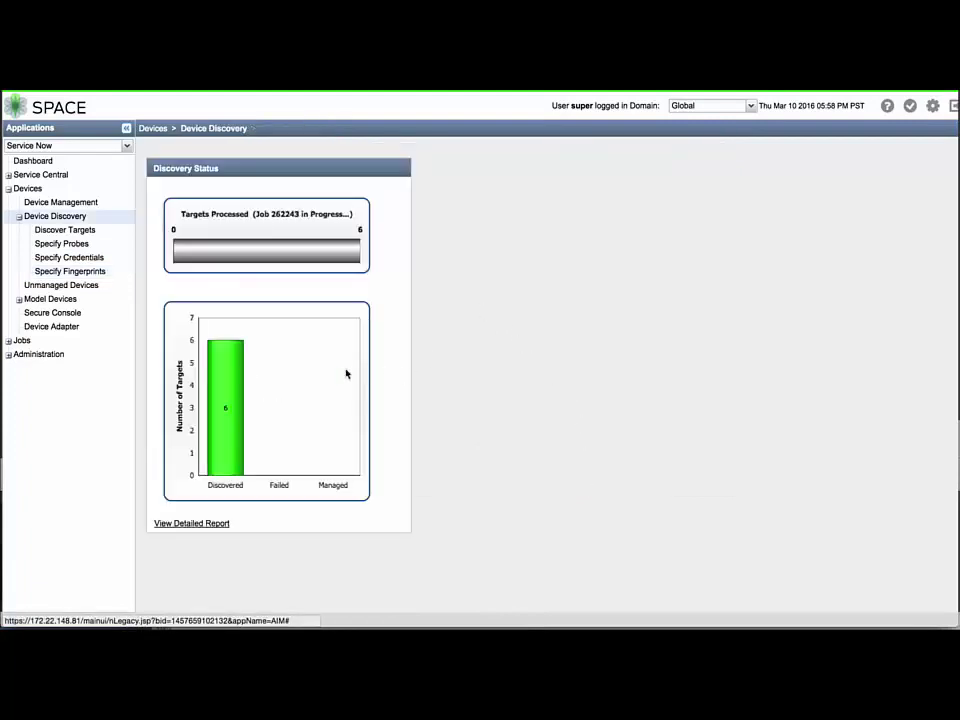
pyautogui.click(230, 377)
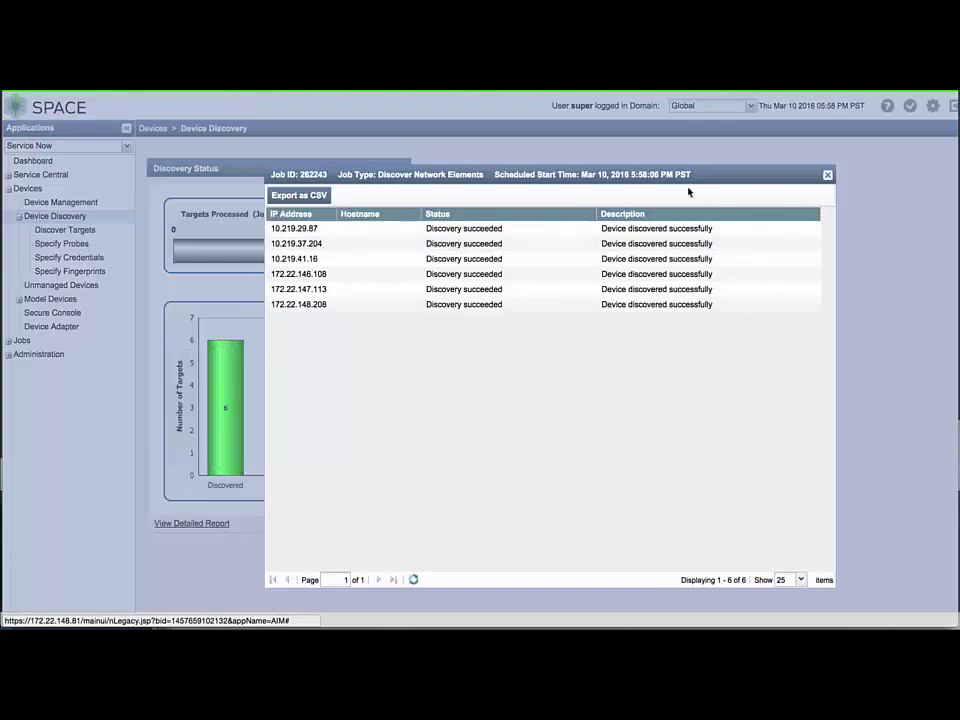
pyautogui.click(827, 176)
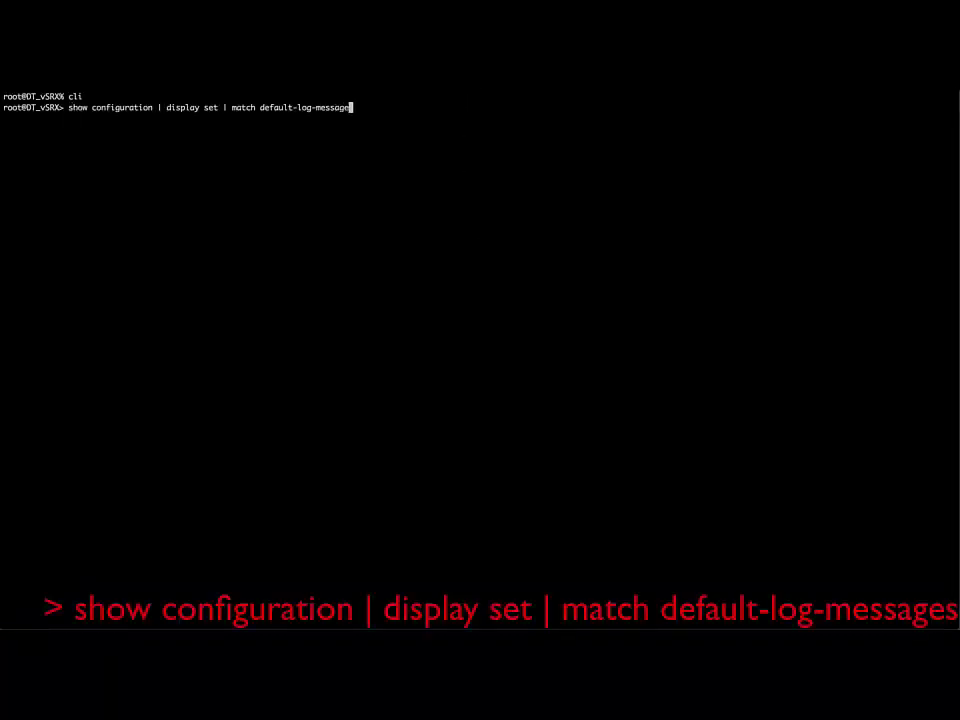
# Run 'show configuration | display set | match default-log-messages' at the Junos CLI prompt
pyautogui.write('s')
pyautogui.press('Return')
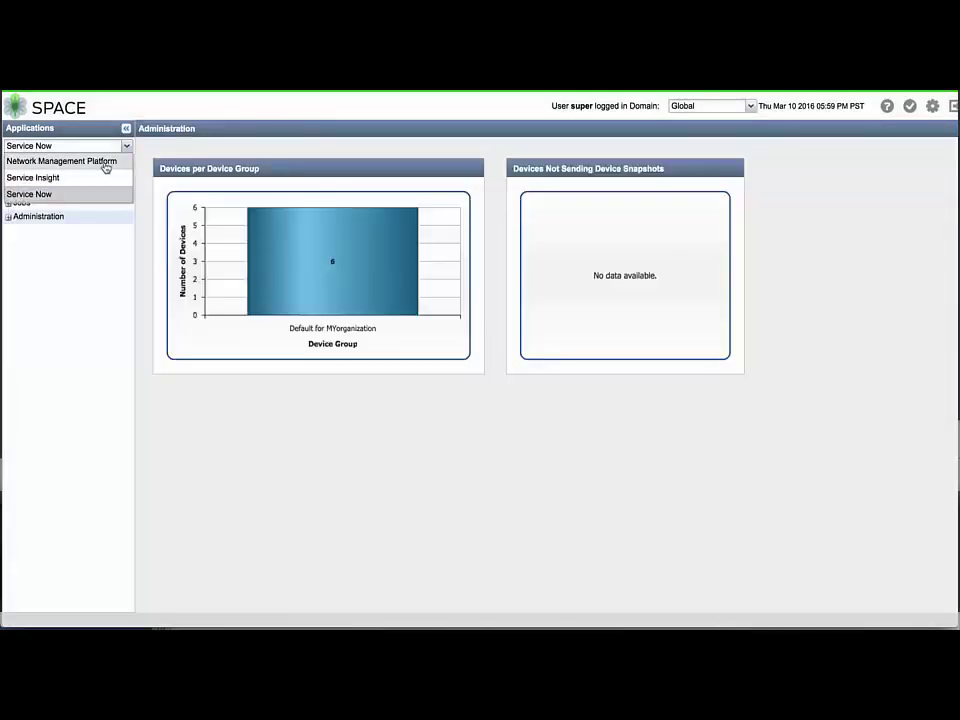
# Switch to Network Management Platform and open Administration > DMI Schemas
pyautogui.click(105, 160)
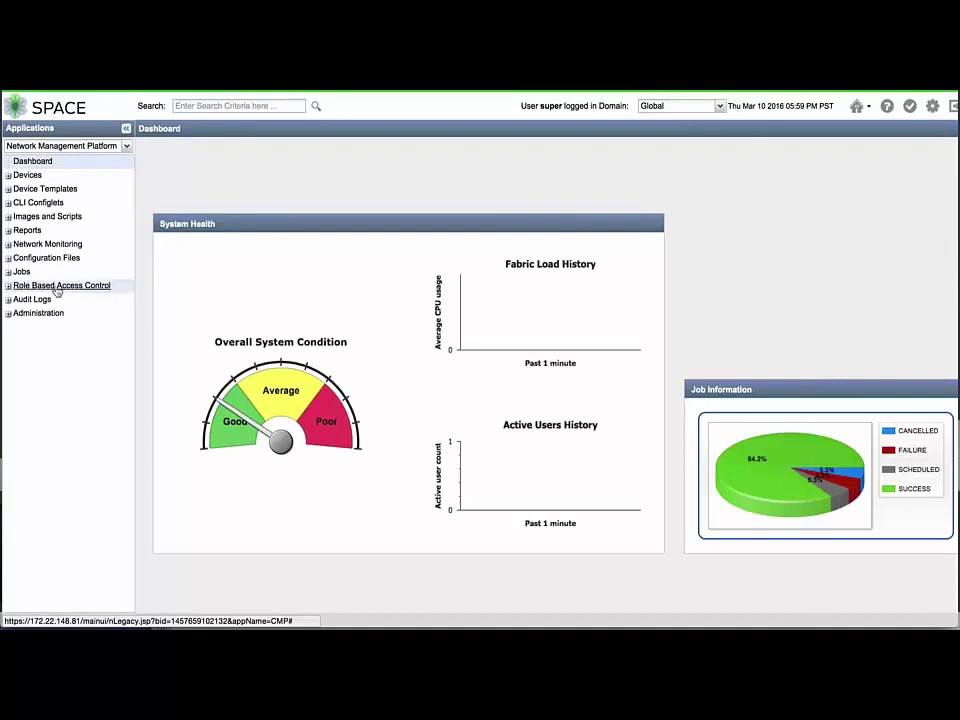
pyautogui.click(8, 313)
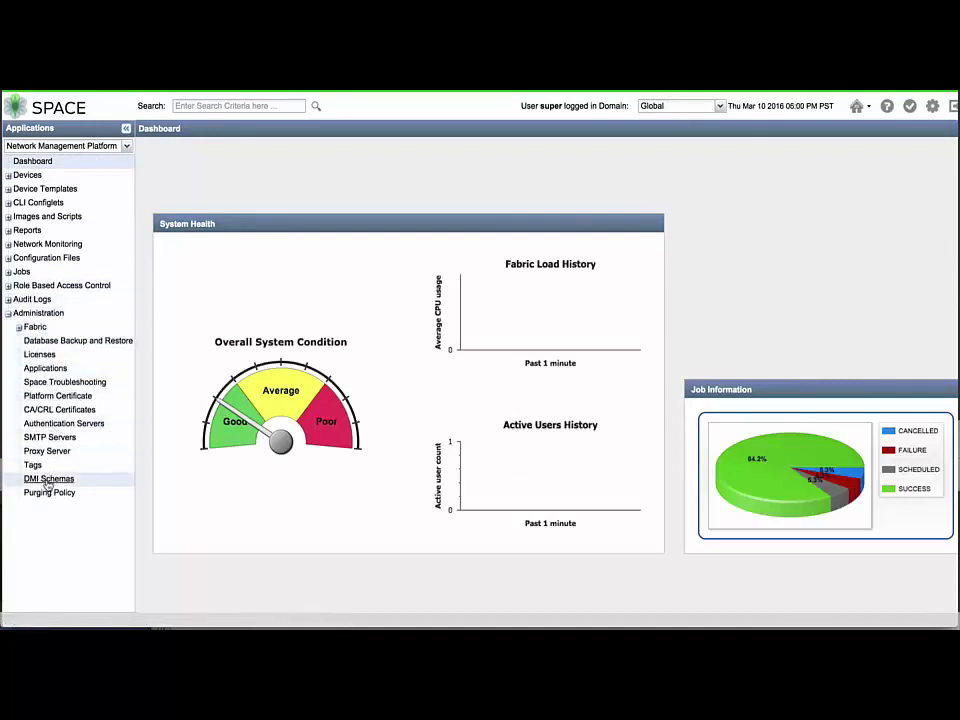
pyautogui.click(47, 481)
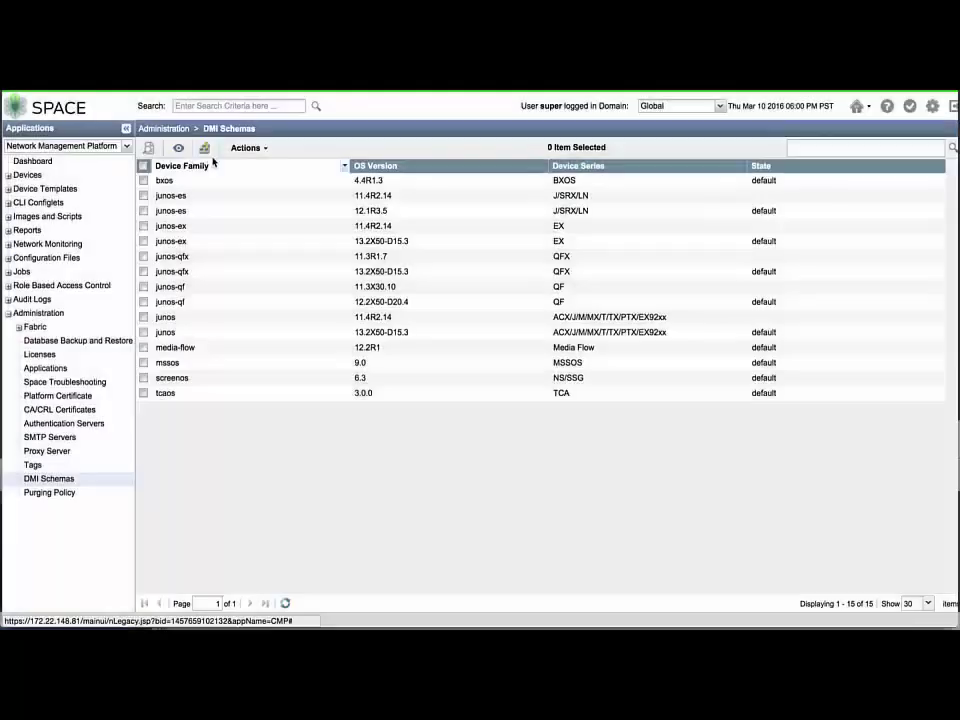
# Choose the SVN repository as the schema source, then test and save its access settings
pyautogui.click(206, 150)
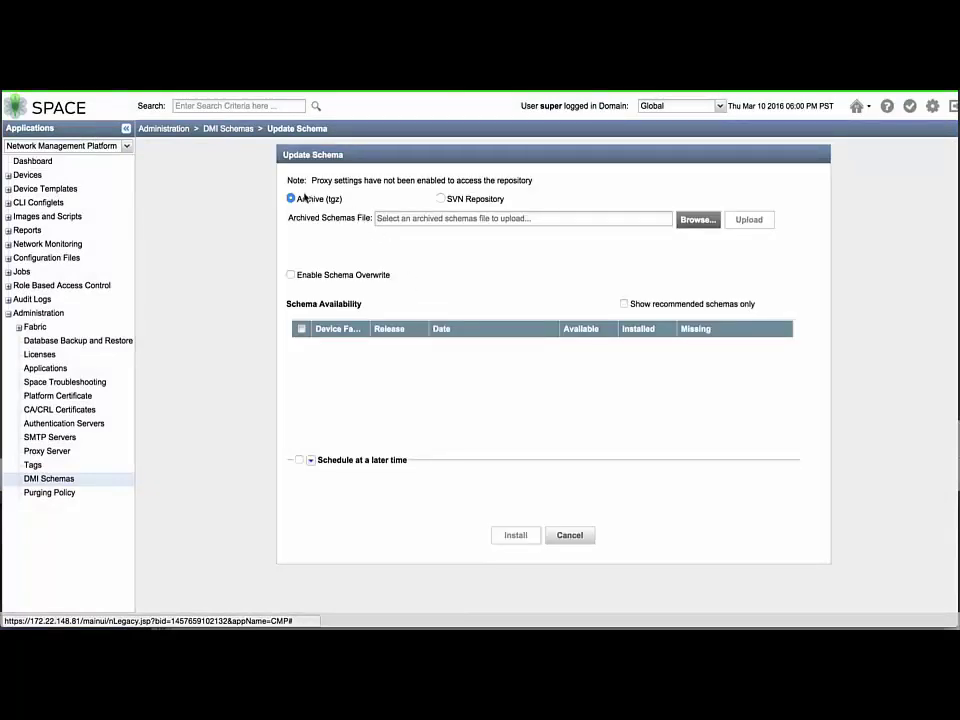
pyautogui.click(444, 199)
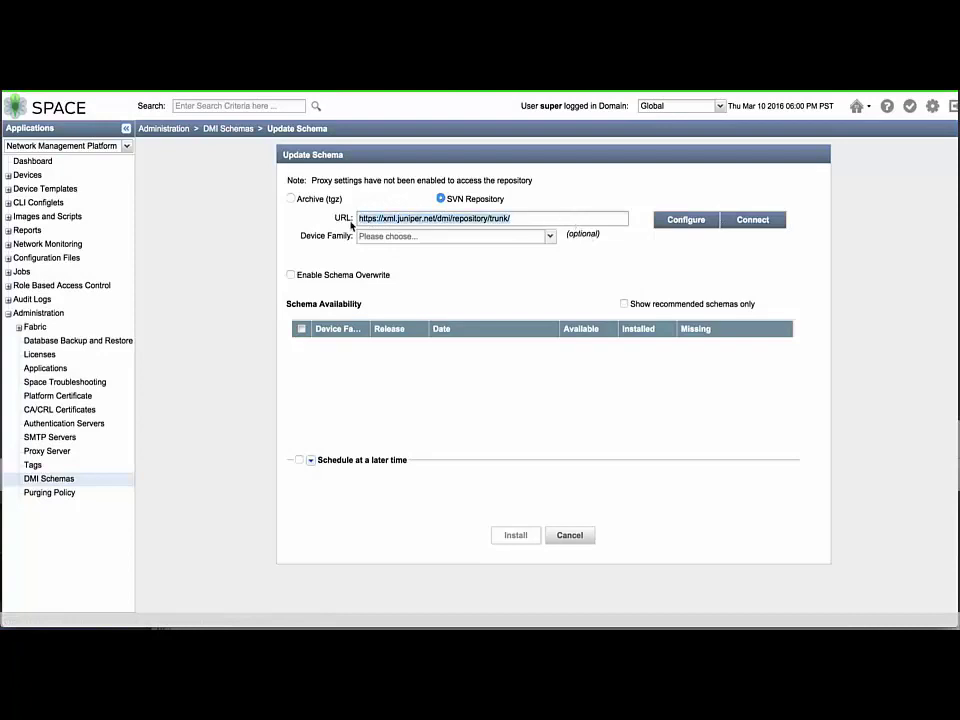
pyautogui.click(664, 221)
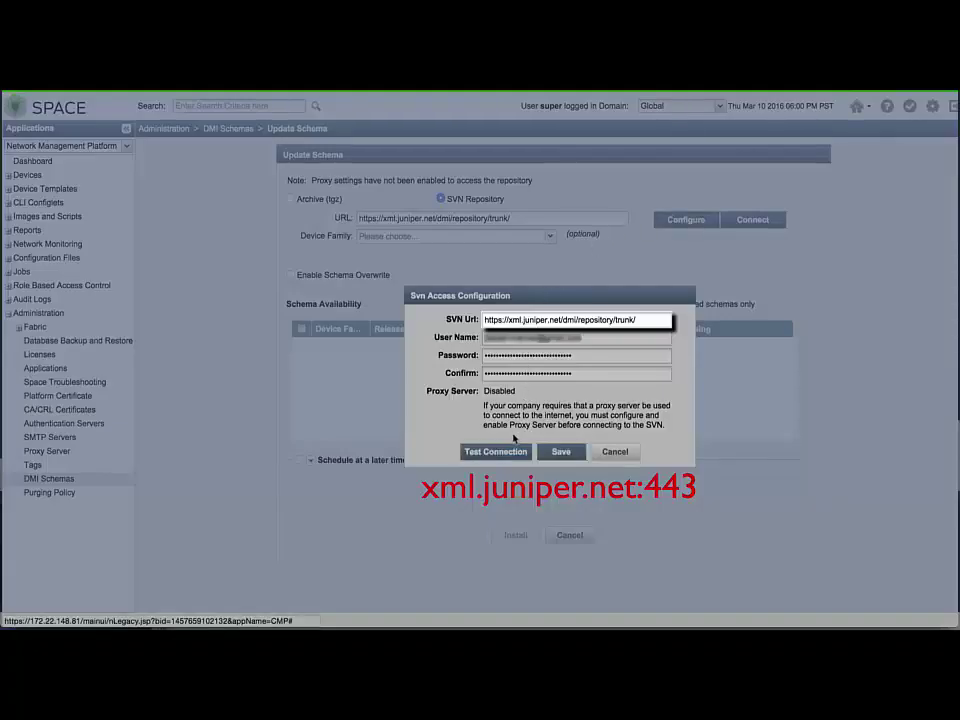
pyautogui.click(509, 455)
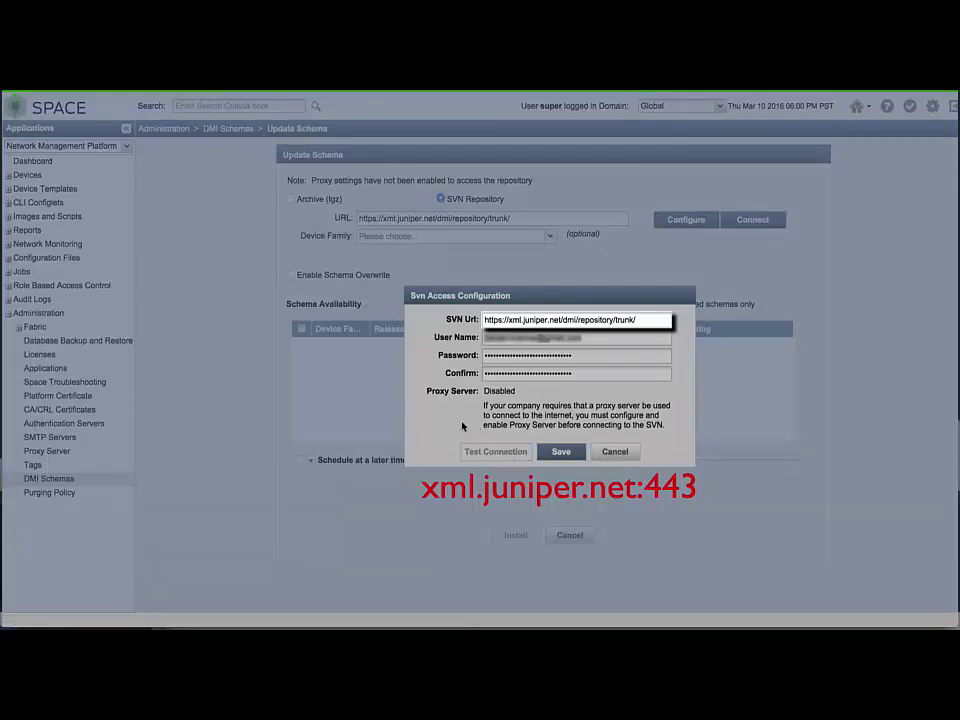
pyautogui.click(561, 451)
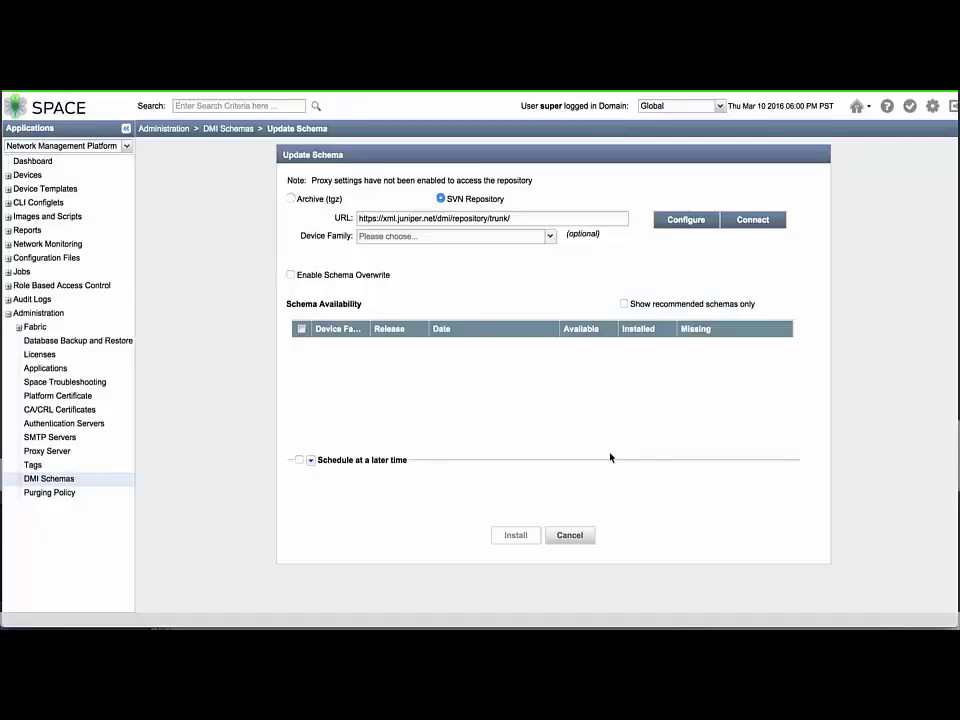
# Install the three recommended junos schemas and view the details of job 262250
pyautogui.click(738, 224)
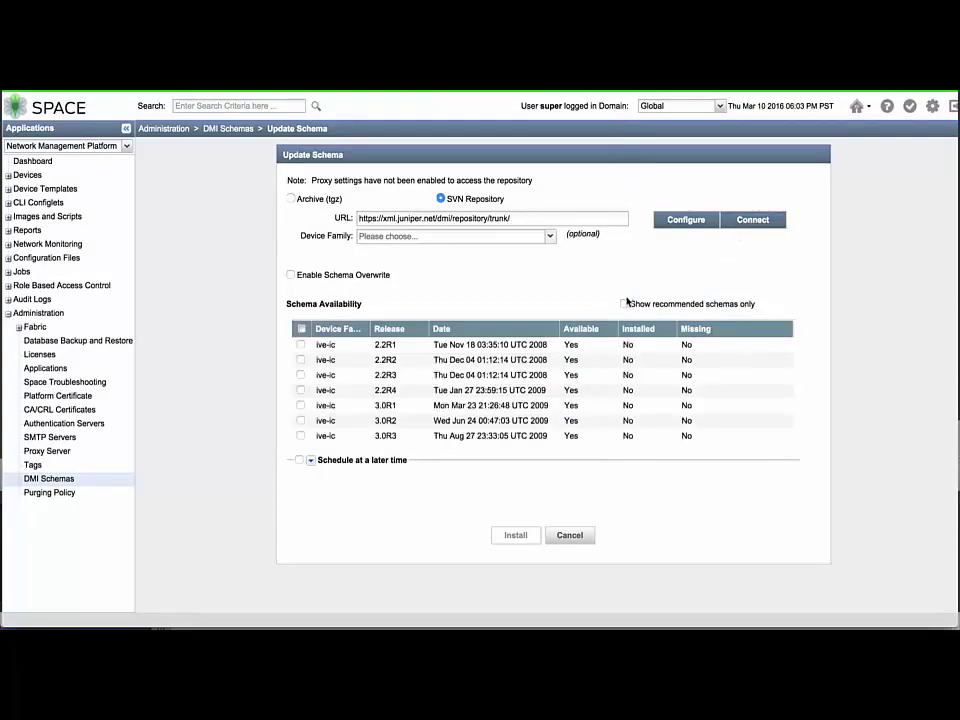
pyautogui.click(624, 304)
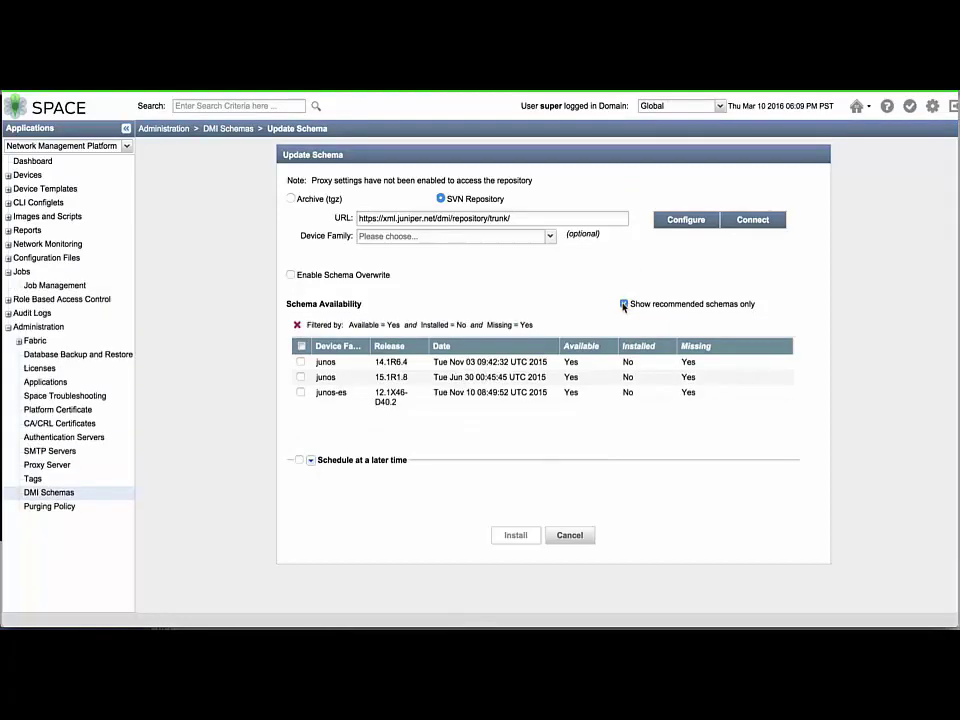
pyautogui.click(301, 347)
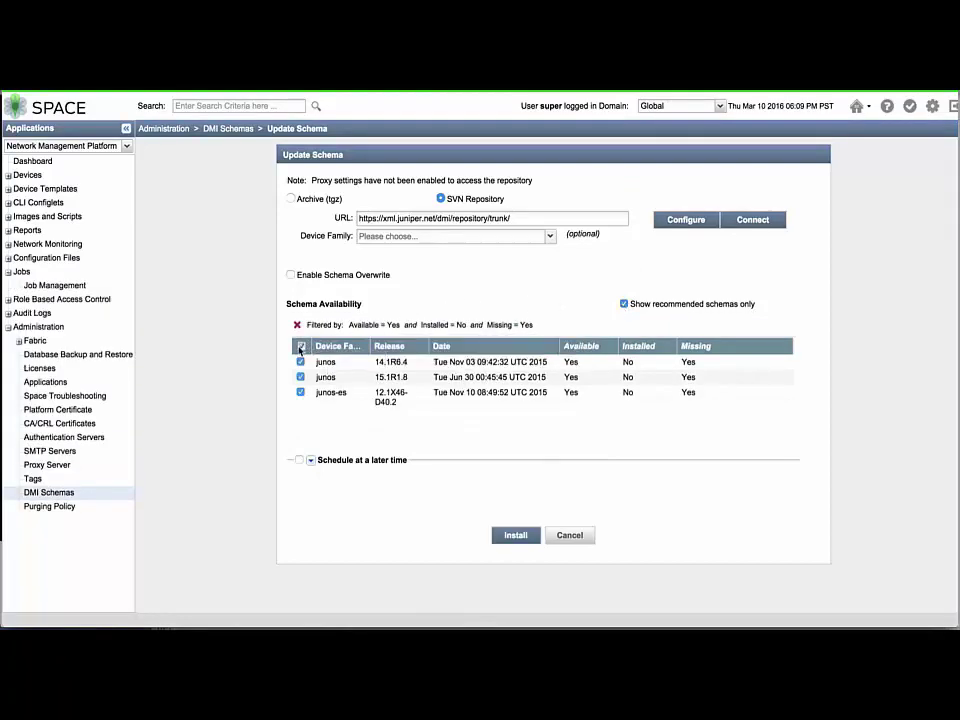
pyautogui.click(516, 535)
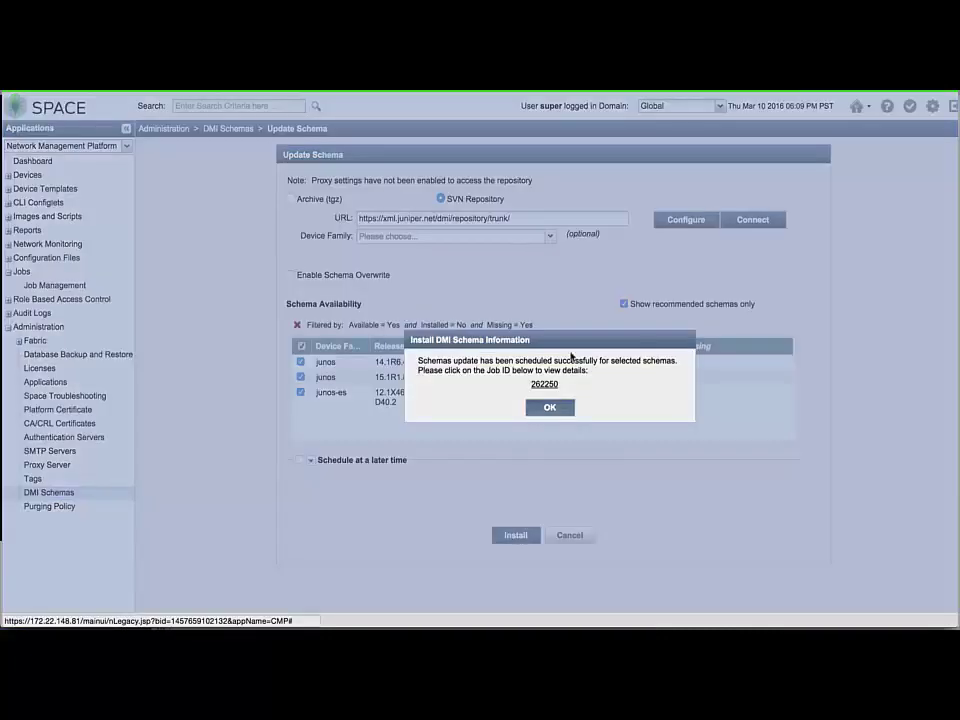
pyautogui.click(554, 381)
# Review device schema versions in Device Management, then return to the DMI Schemas page
pyautogui.click(9, 175)
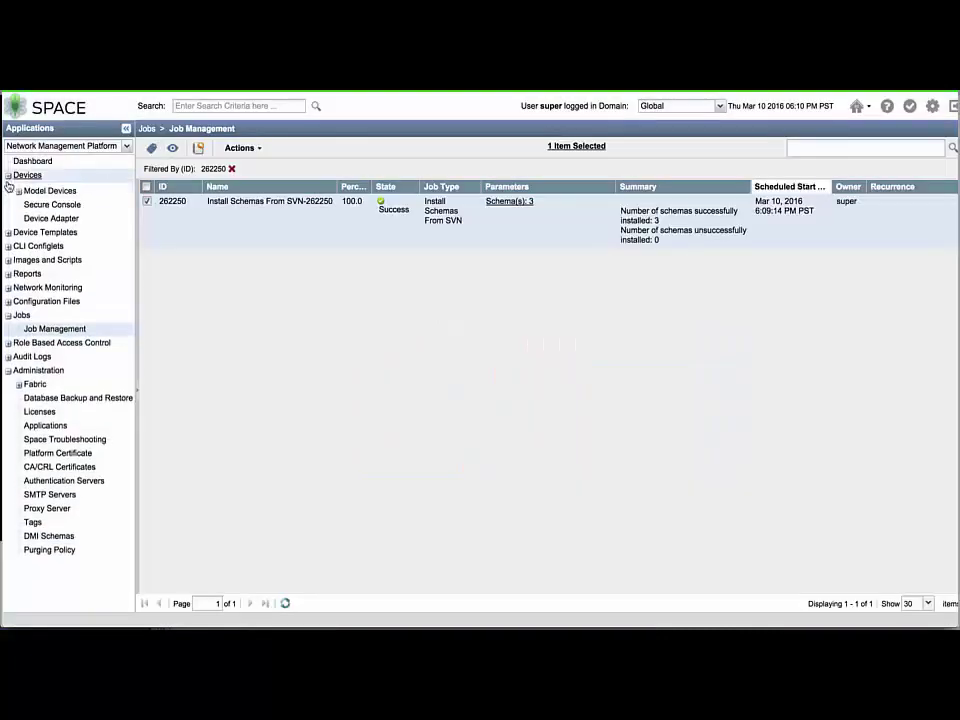
pyautogui.click(22, 189)
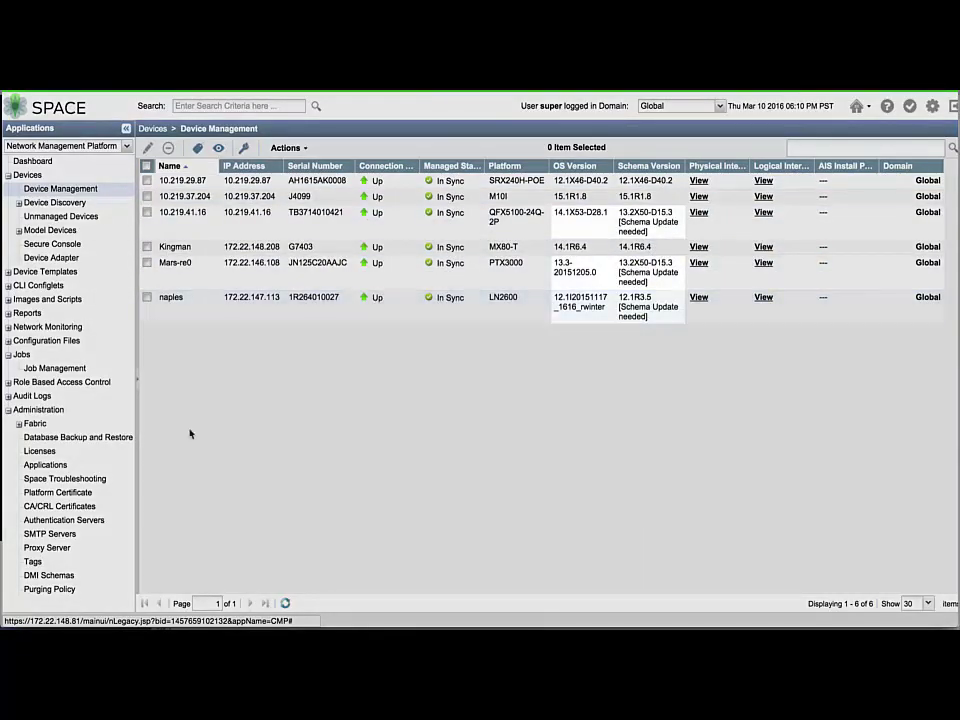
pyautogui.click(55, 576)
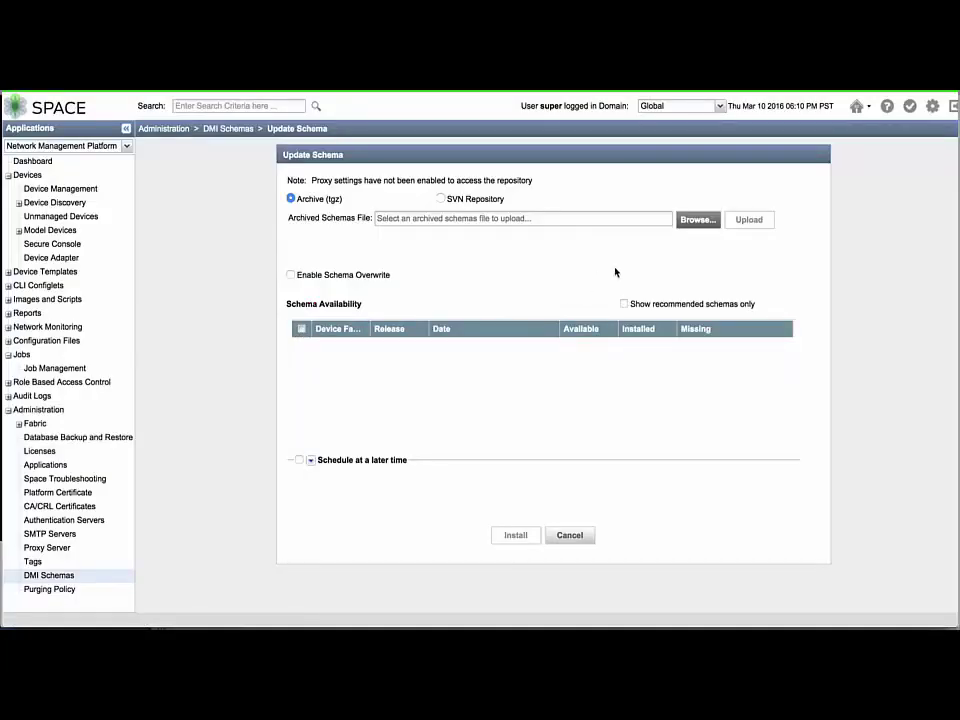
# Connect to the SVN repository and filter the schema list to Device Family junos
pyautogui.click(442, 200)
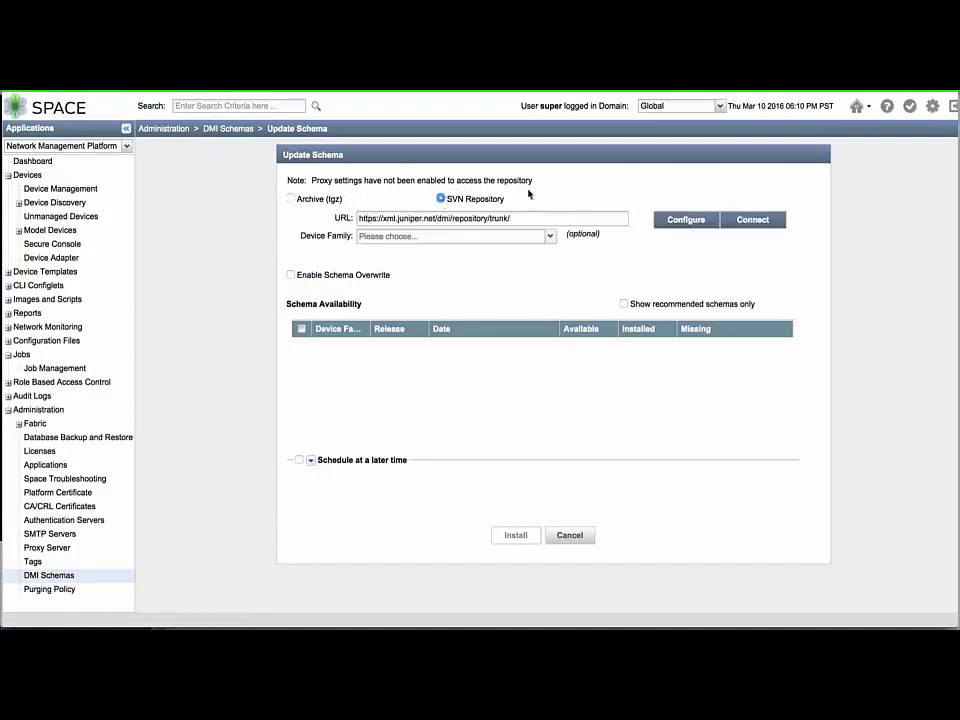
pyautogui.click(772, 222)
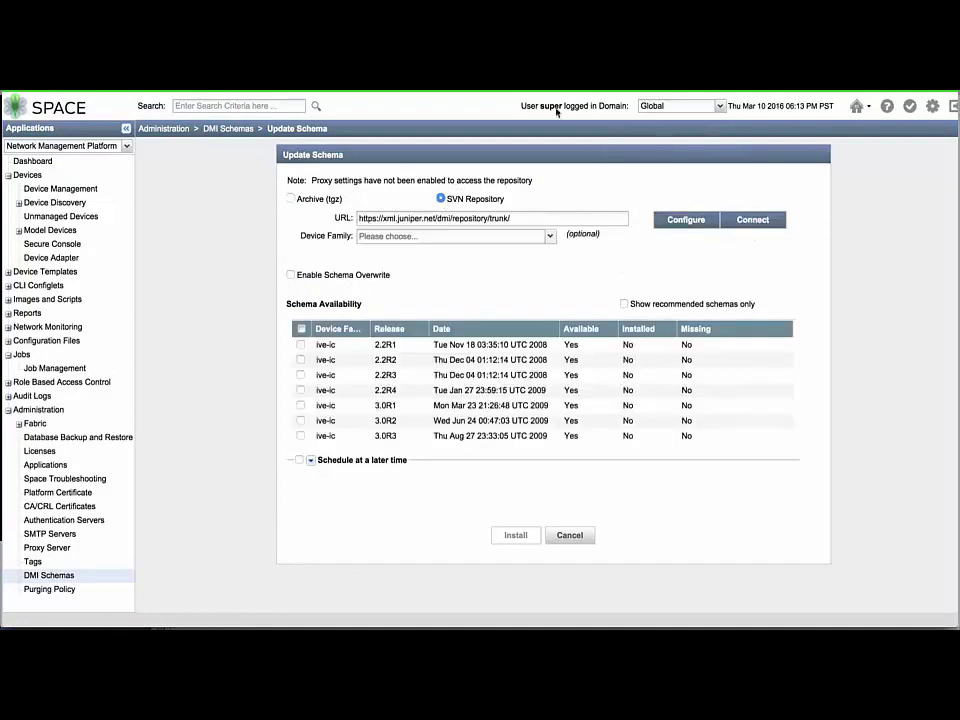
pyautogui.click(364, 329)
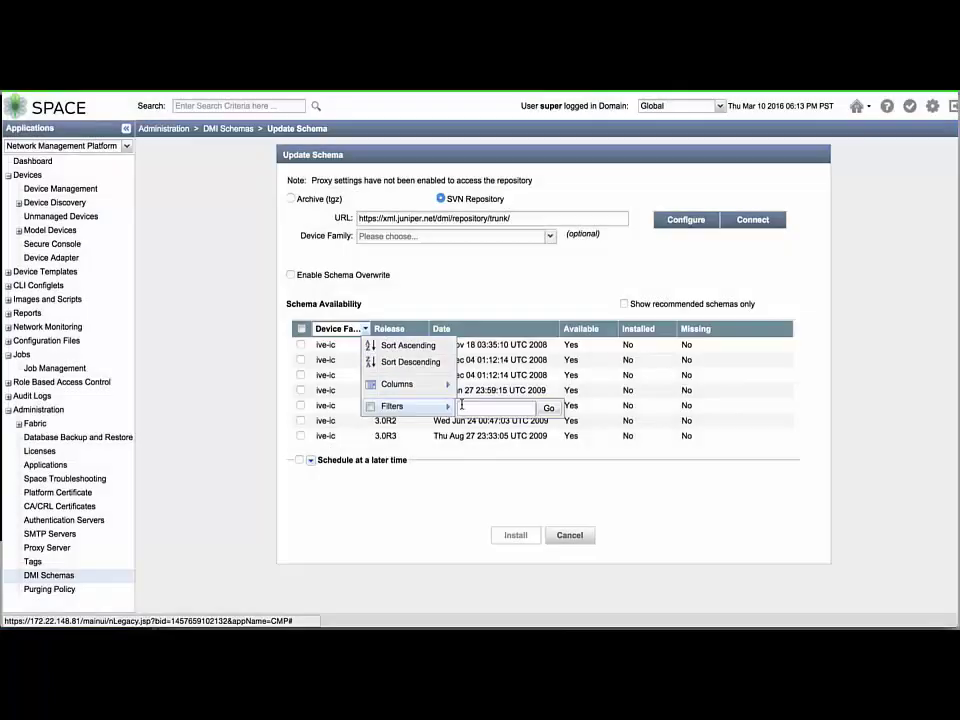
pyautogui.moveTo(420, 406)
pyautogui.write('junos')
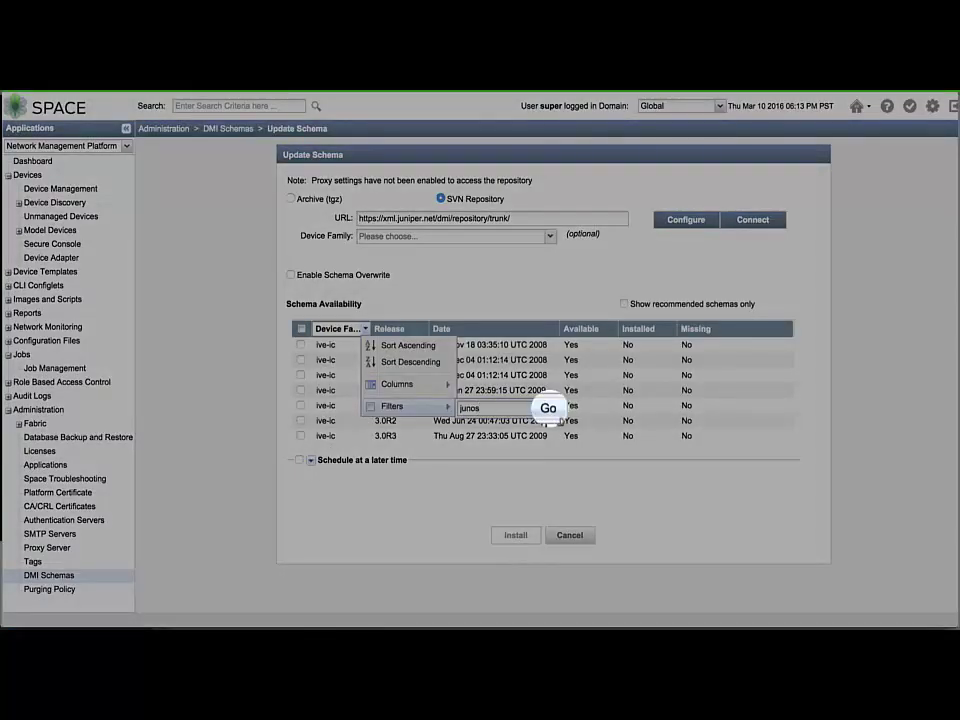
pyautogui.click(548, 408)
# Filter by release 13.3R1, then install the junos 13.3R1.6 schema
pyautogui.click(424, 347)
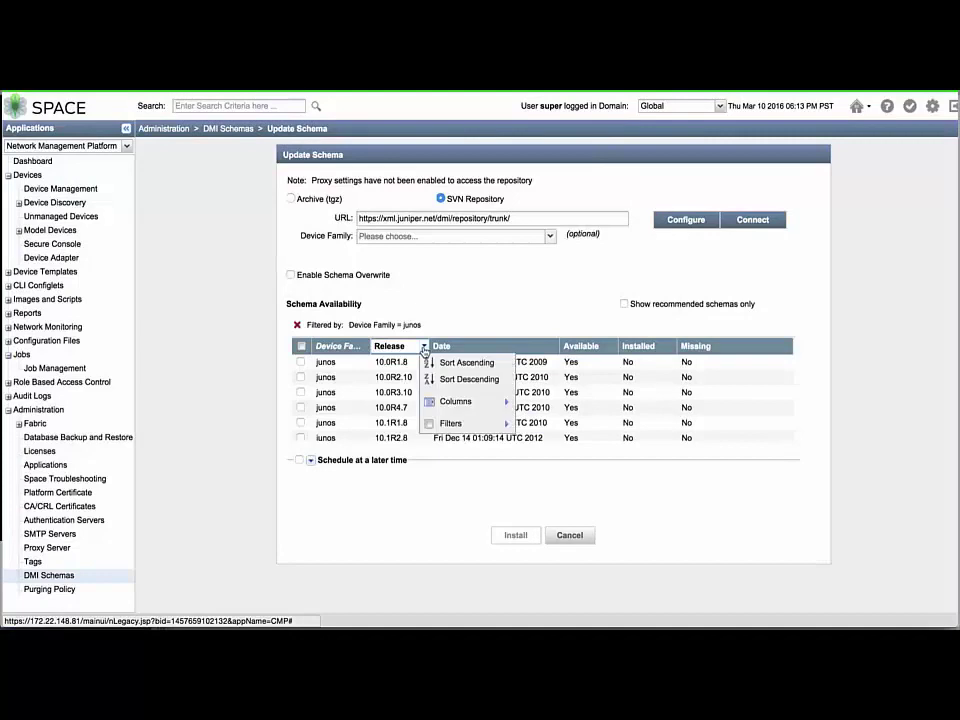
pyautogui.moveTo(482, 425)
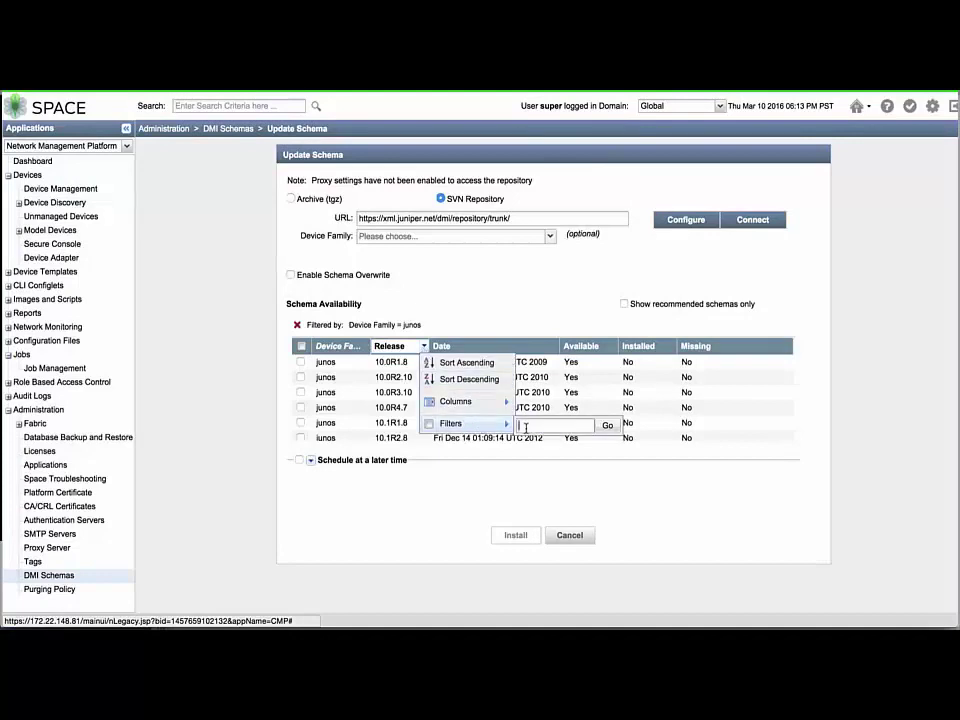
pyautogui.write('13.3R1')
pyautogui.press('Return')
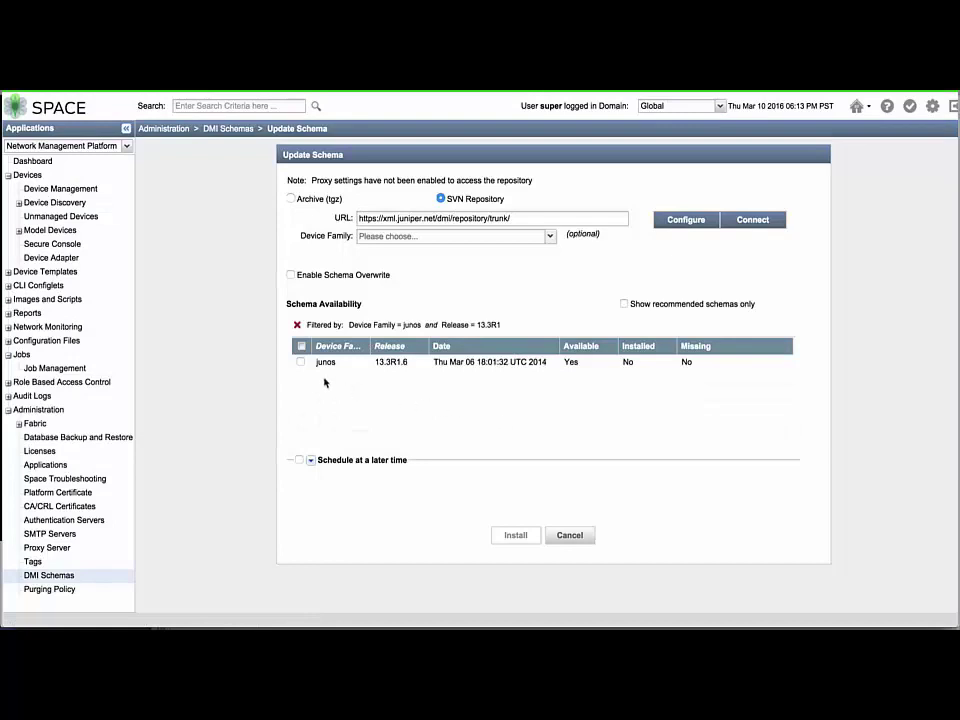
pyautogui.click(299, 362)
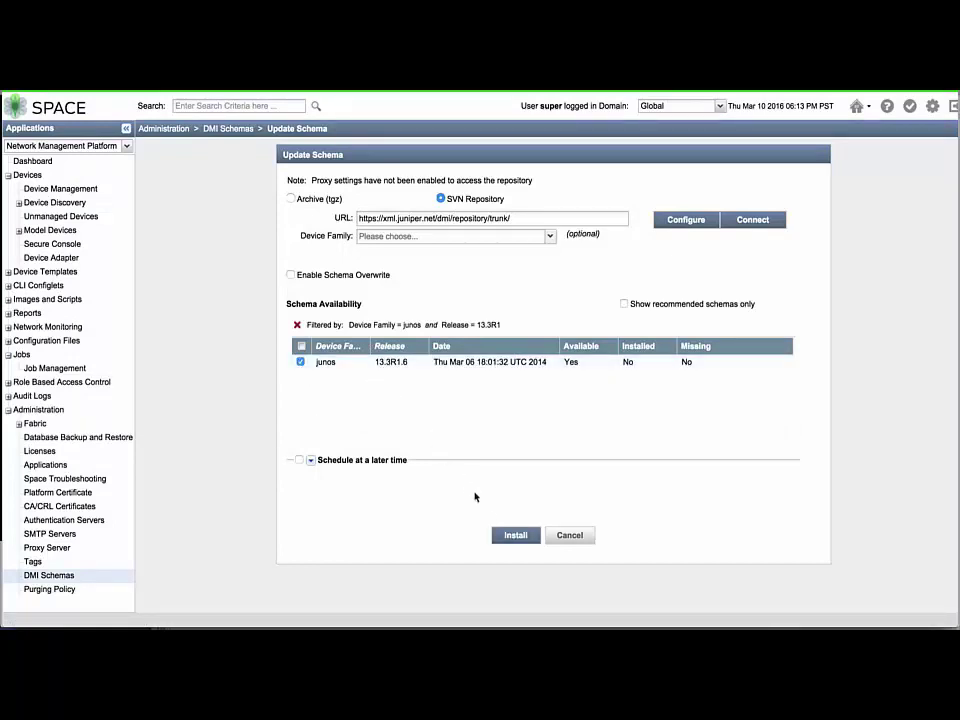
pyautogui.click(496, 536)
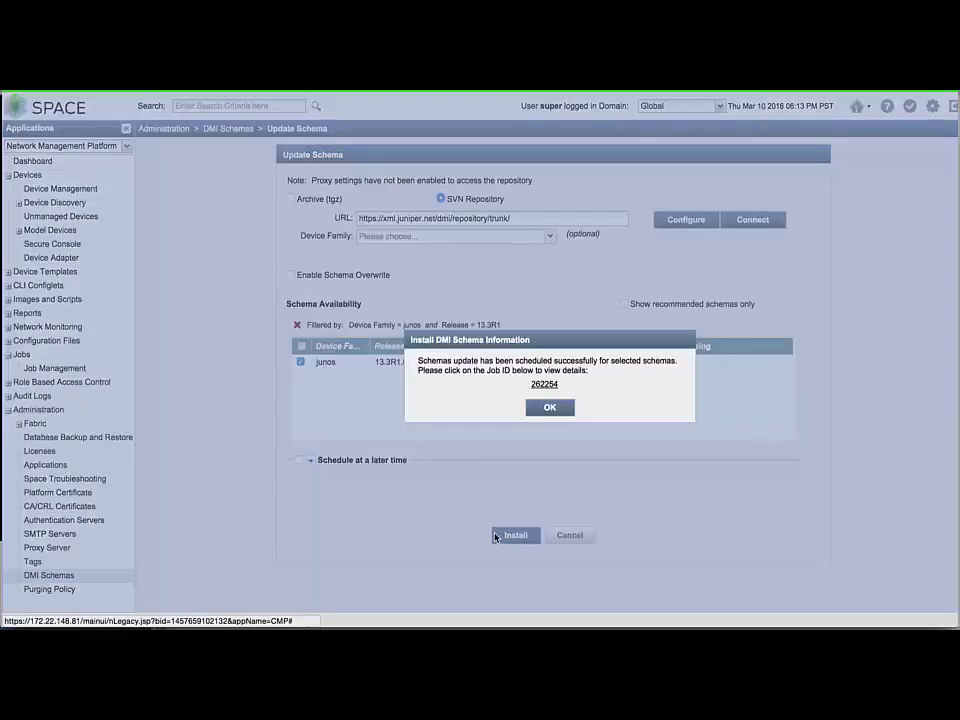
pyautogui.click(550, 408)
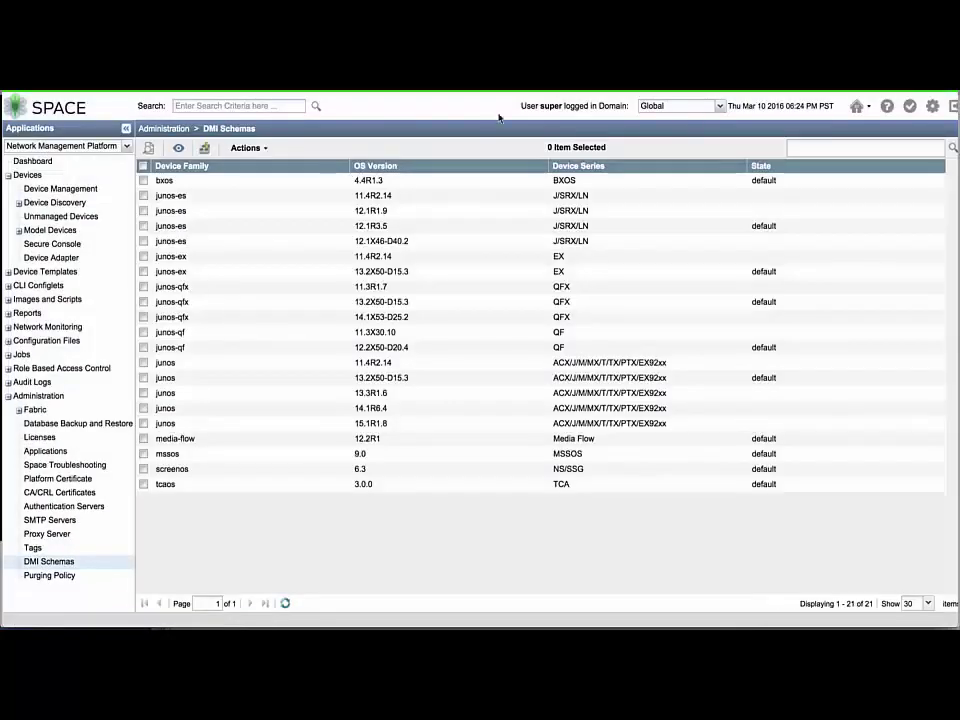
# Make junos-es 12.1R1.9 the default schema for its family
pyautogui.click(409, 212)
pyautogui.rightClick(410, 213)
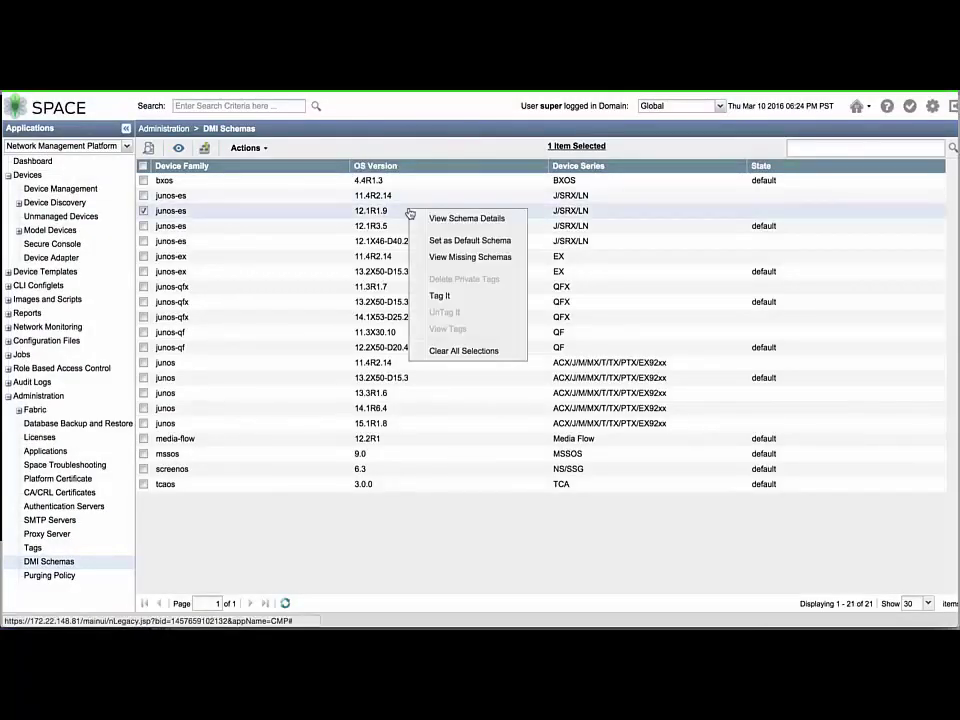
pyautogui.click(443, 240)
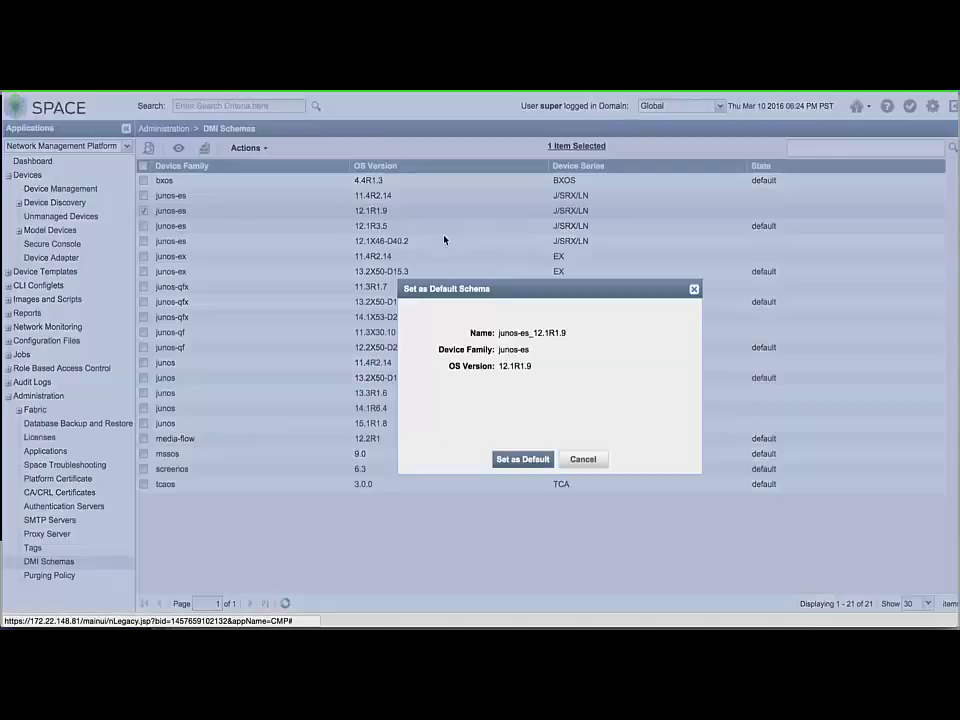
pyautogui.click(506, 461)
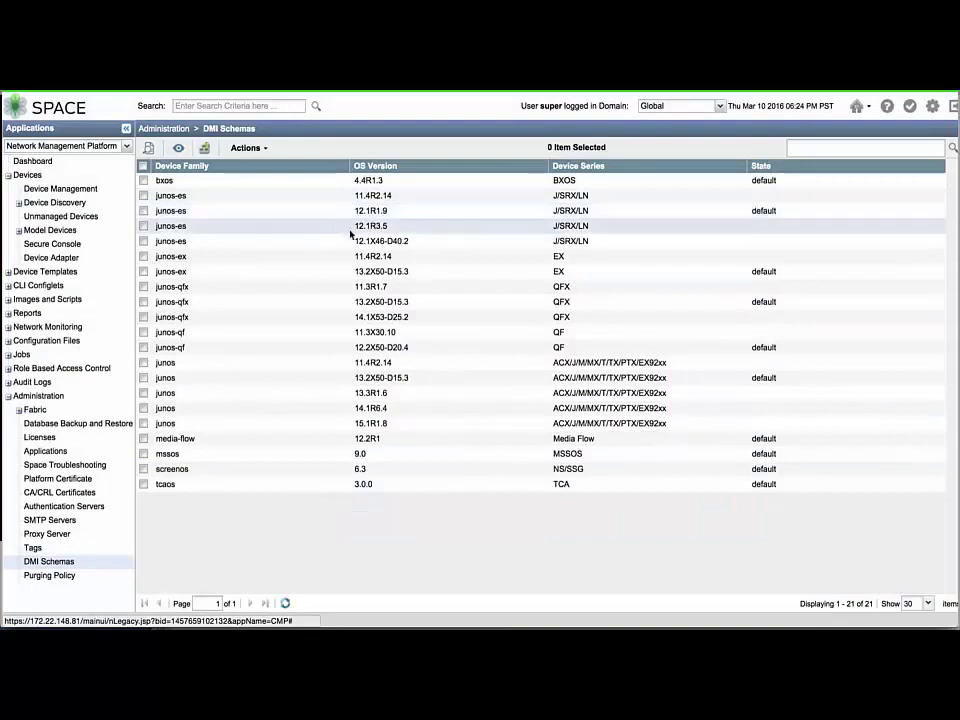
# Make junos-qfx 14.1X53-D25.2 the default QFX schema
pyautogui.click(386, 318)
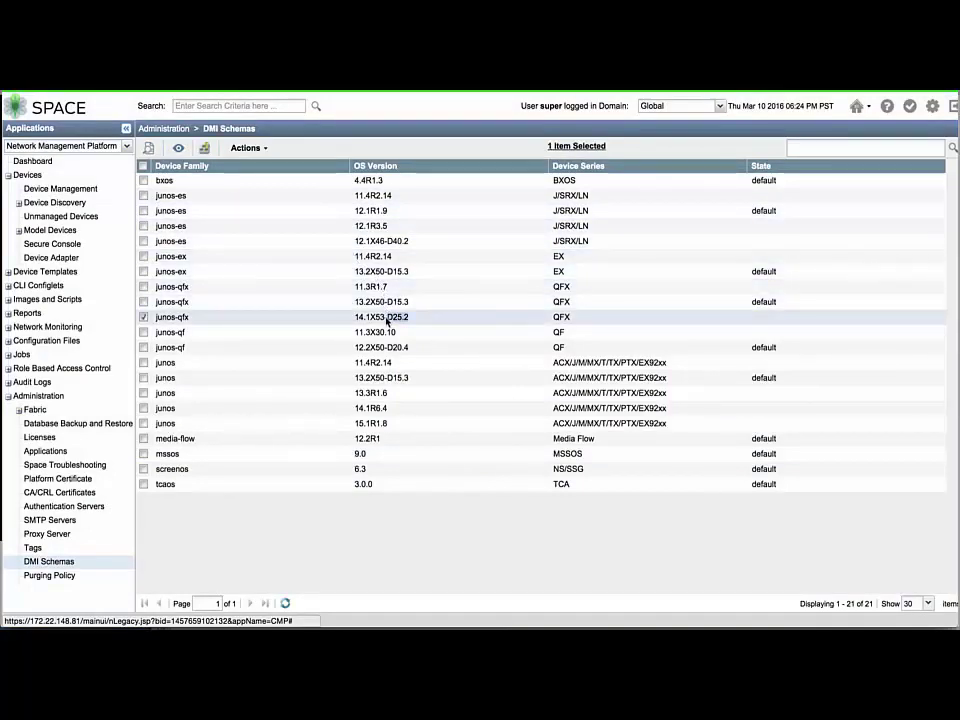
pyautogui.rightClick(386, 318)
pyautogui.click(411, 348)
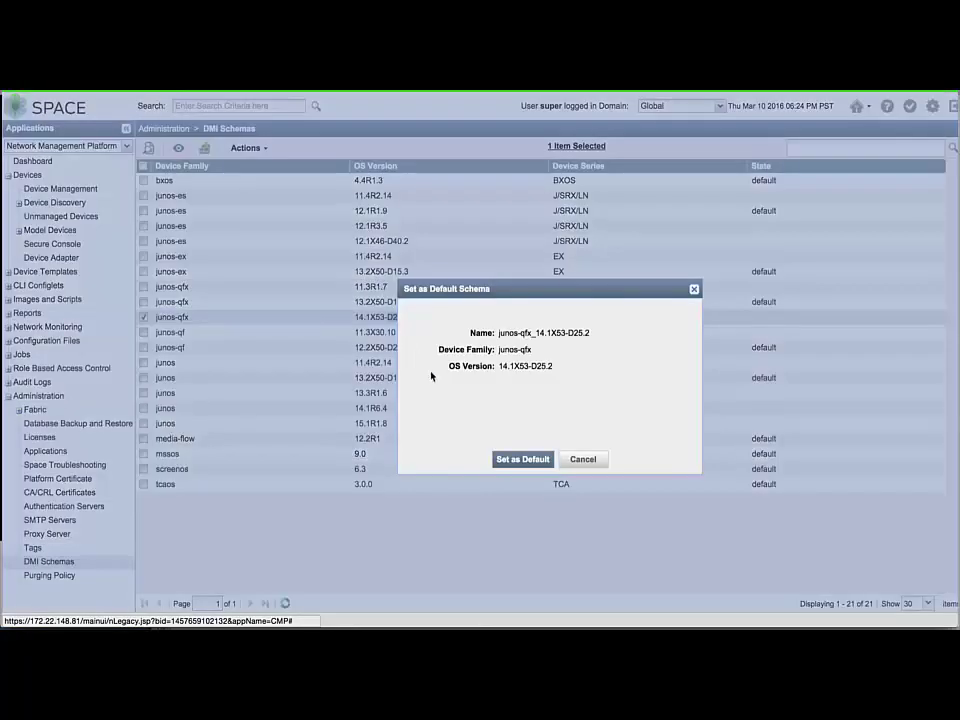
pyautogui.click(505, 460)
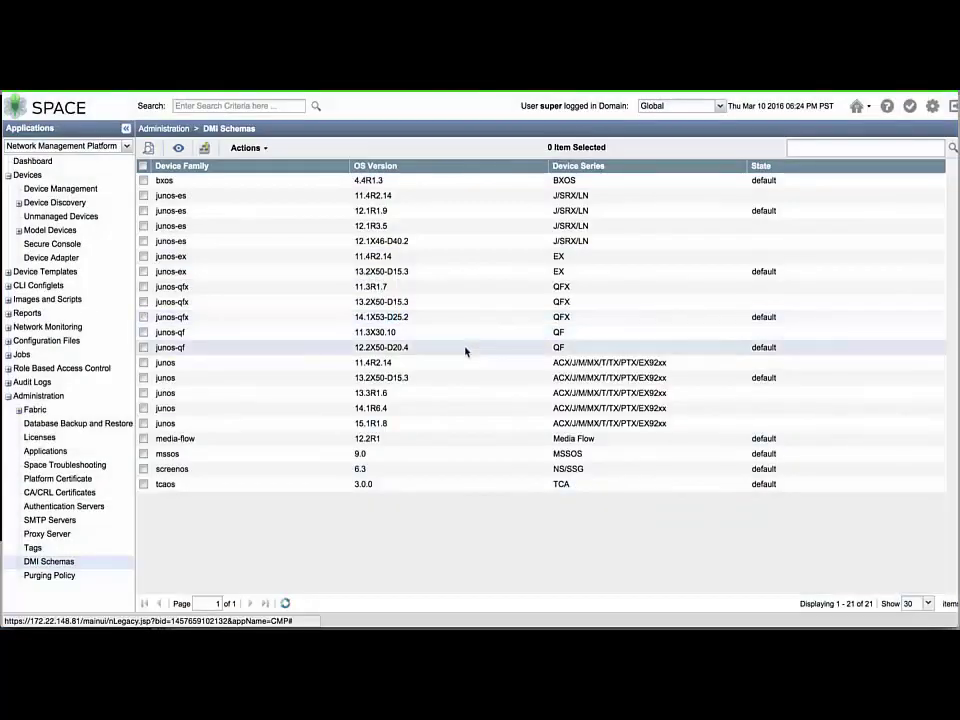
# Make junos 13.3R1.6 the default schema for the junos family
pyautogui.rightClick(461, 392)
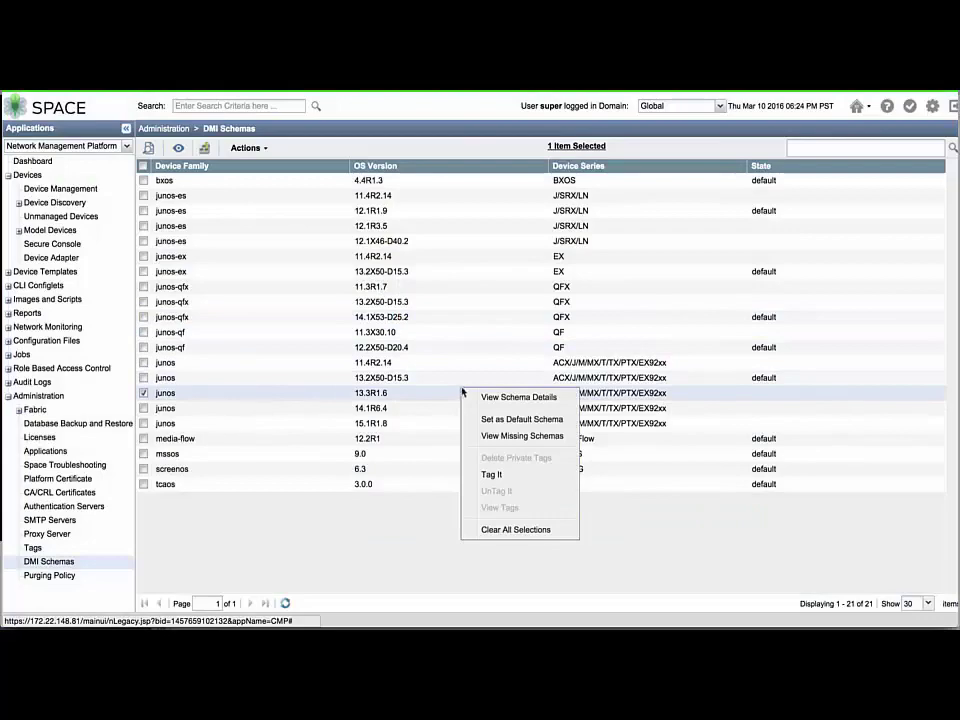
pyautogui.click(493, 421)
pyautogui.click(516, 458)
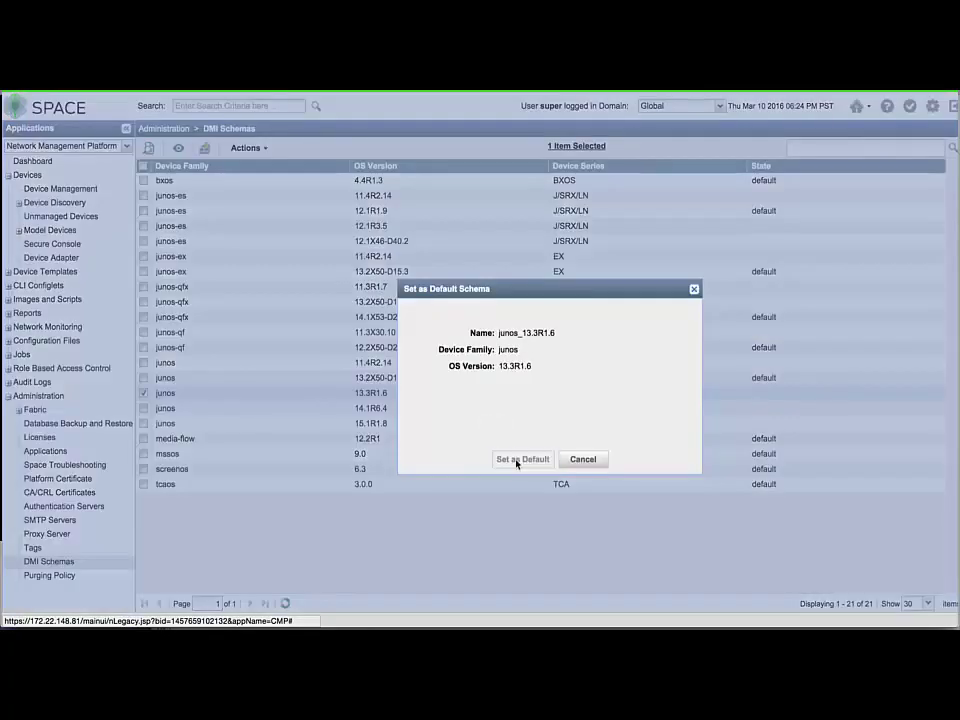